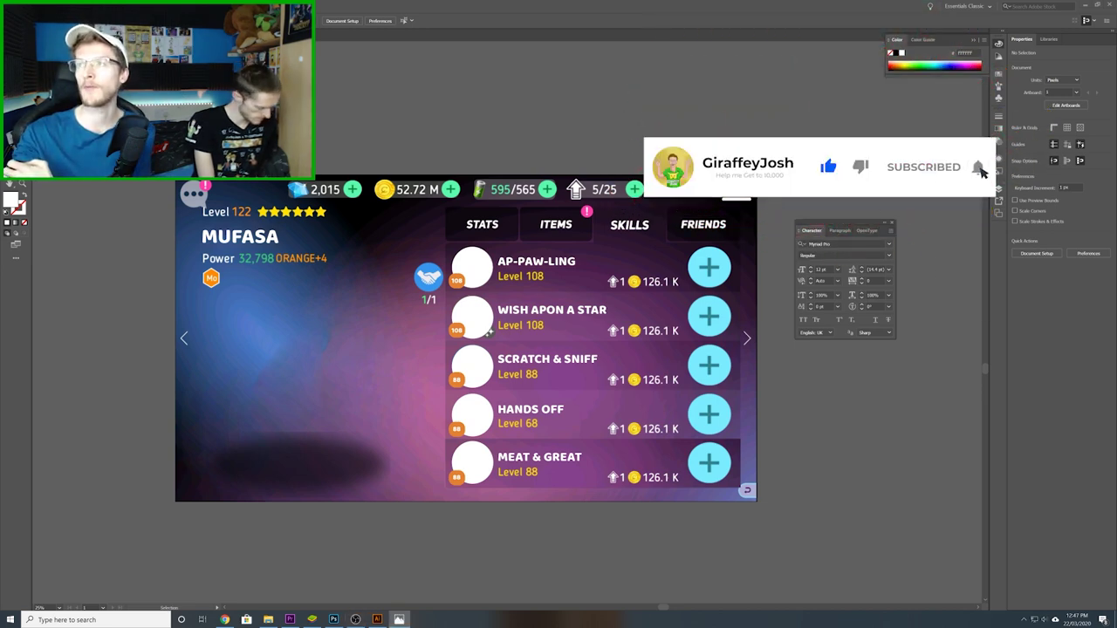
- Examine the Sadness hero concept in the comment screenshot, including its role, quote, team colour and skill descriptions
left_click_drag(1116, 275, 453, 52)
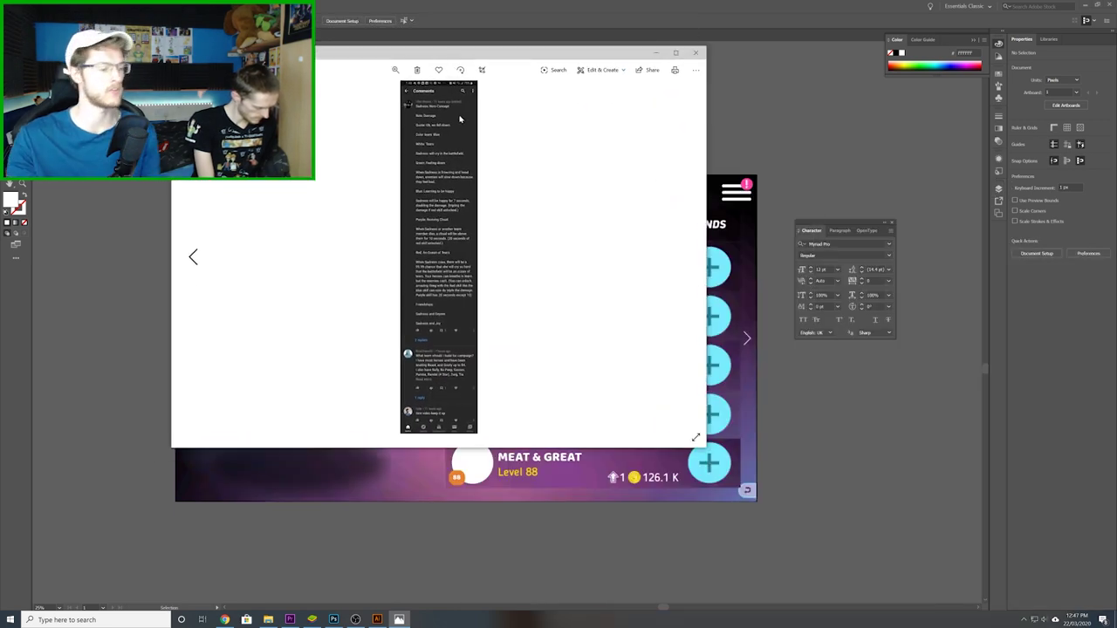
scroll(439, 133, "up", 7)
left_click_drag(433, 132, 434, 192)
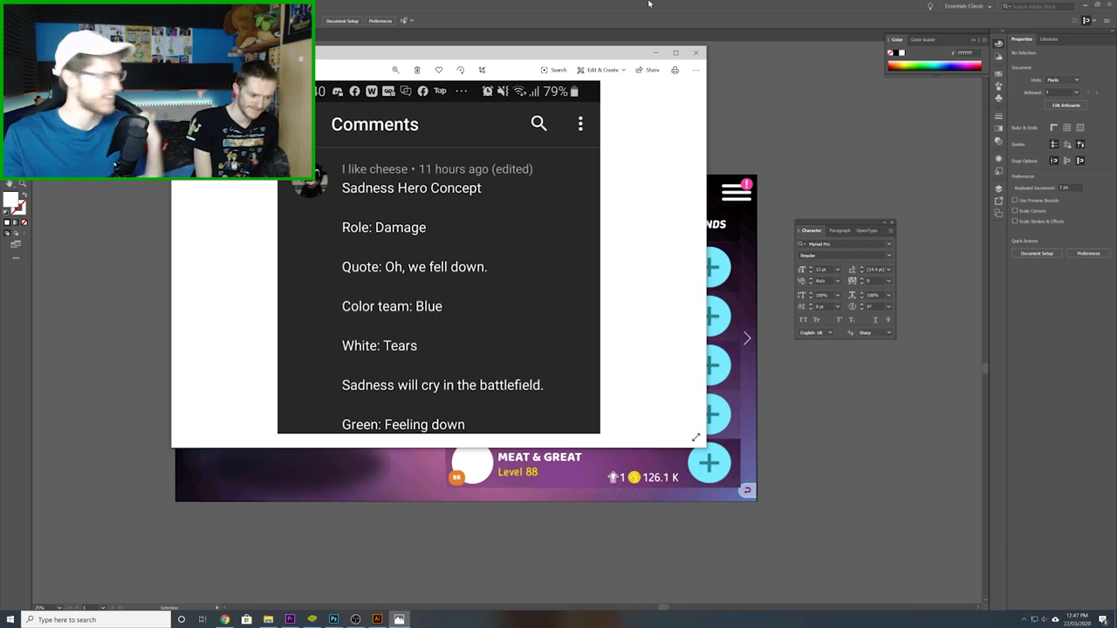
left_click_drag(413, 59, 1116, 78)
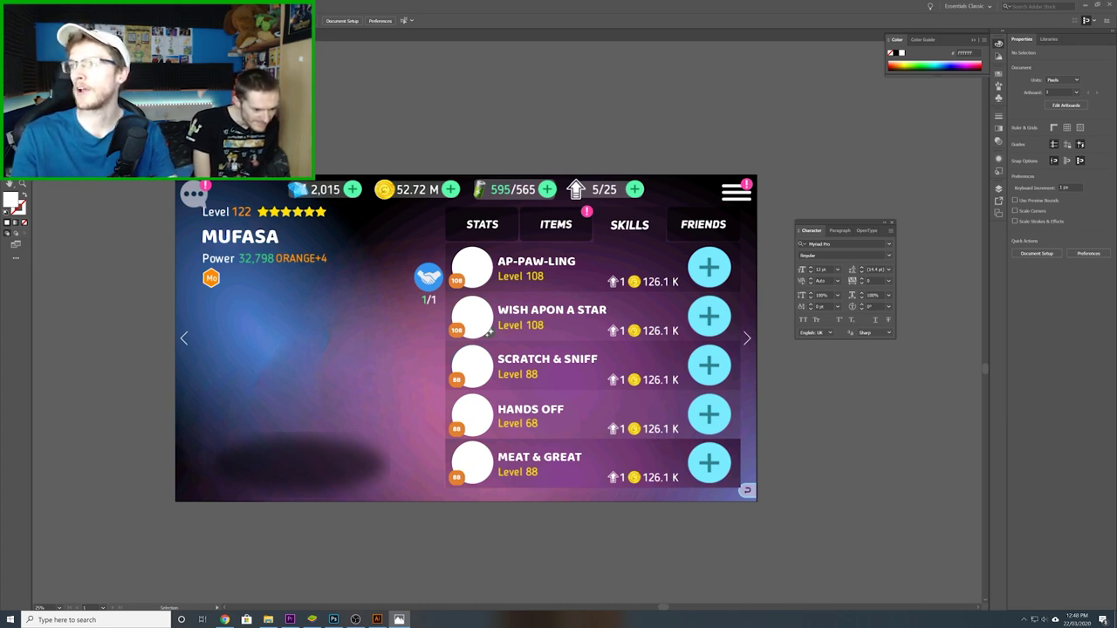
- Place the Sadness character image into the Mufasa hero screen document as a linked file
key("alt+Tab")
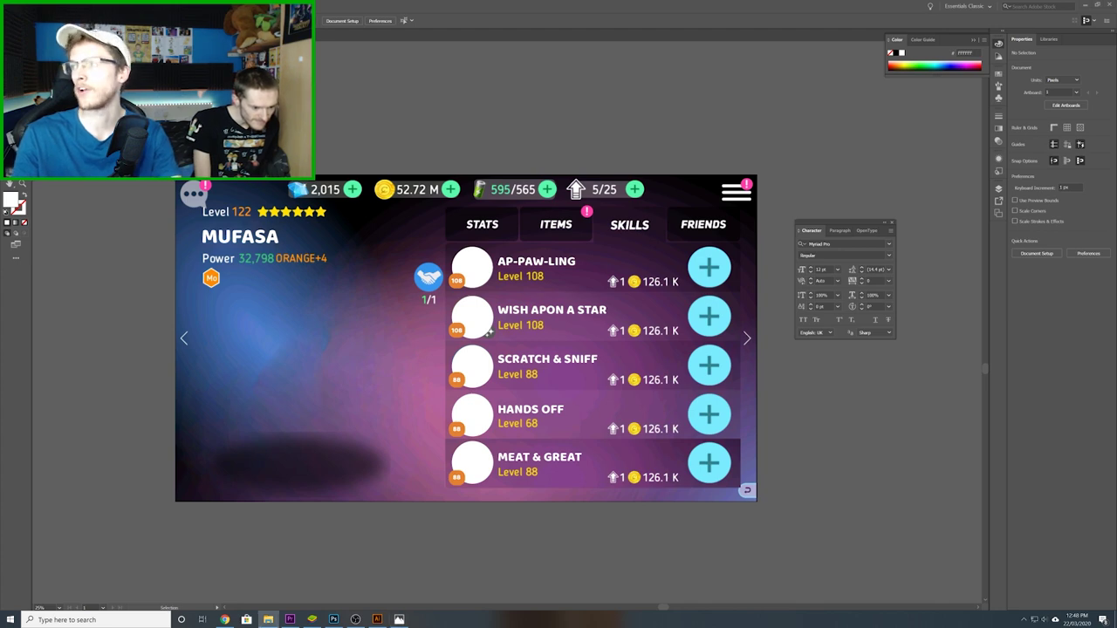
key("alt+Tab")
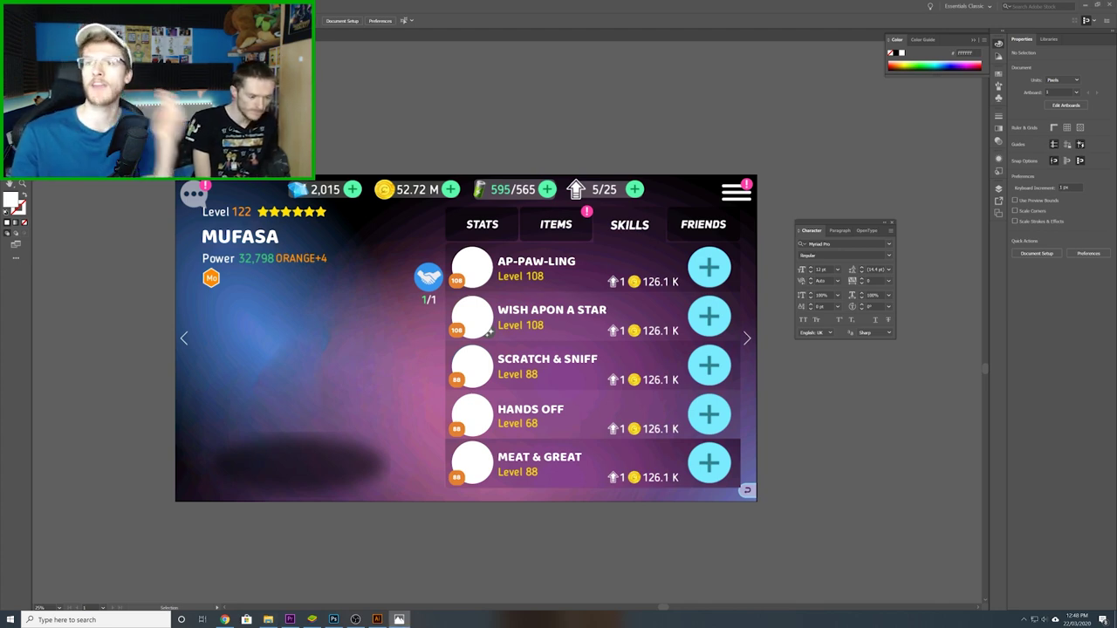
left_click_drag(247, 290, 268, 281)
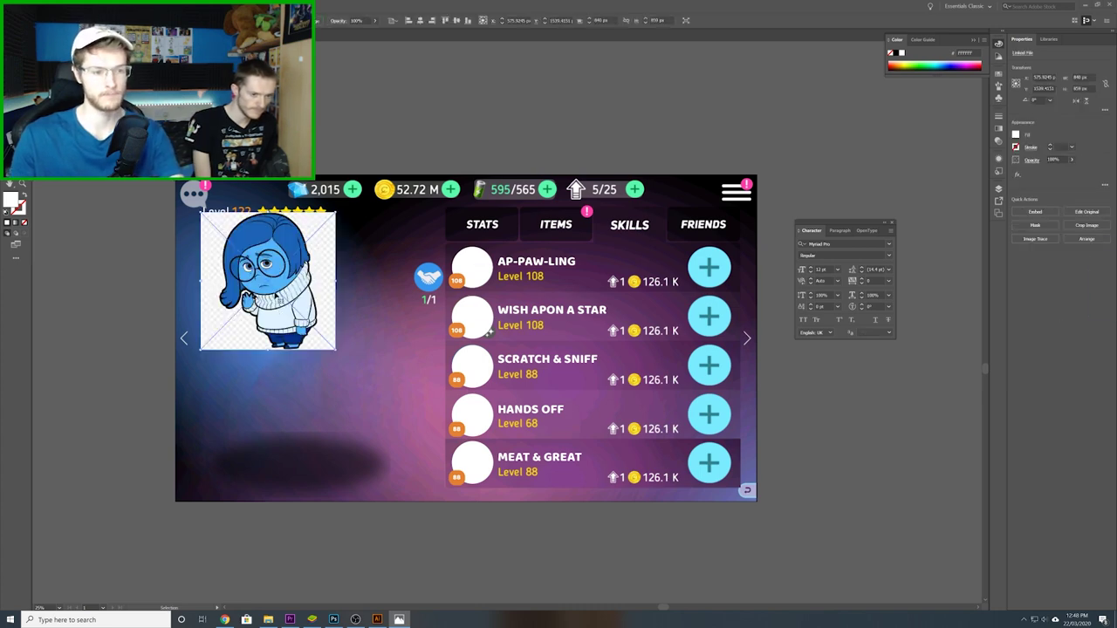
- Move the Sadness image onto the empty canvas below the artboard and image-trace it with the 6 Colors preset
left_click(274, 293)
left_click_drag(806, 395, 852, 273)
left_click_drag(358, 209, 634, 431)
scroll(394, 512, "up", 2)
scroll(748, 456, "up", 2)
scroll(722, 455, "down", 2)
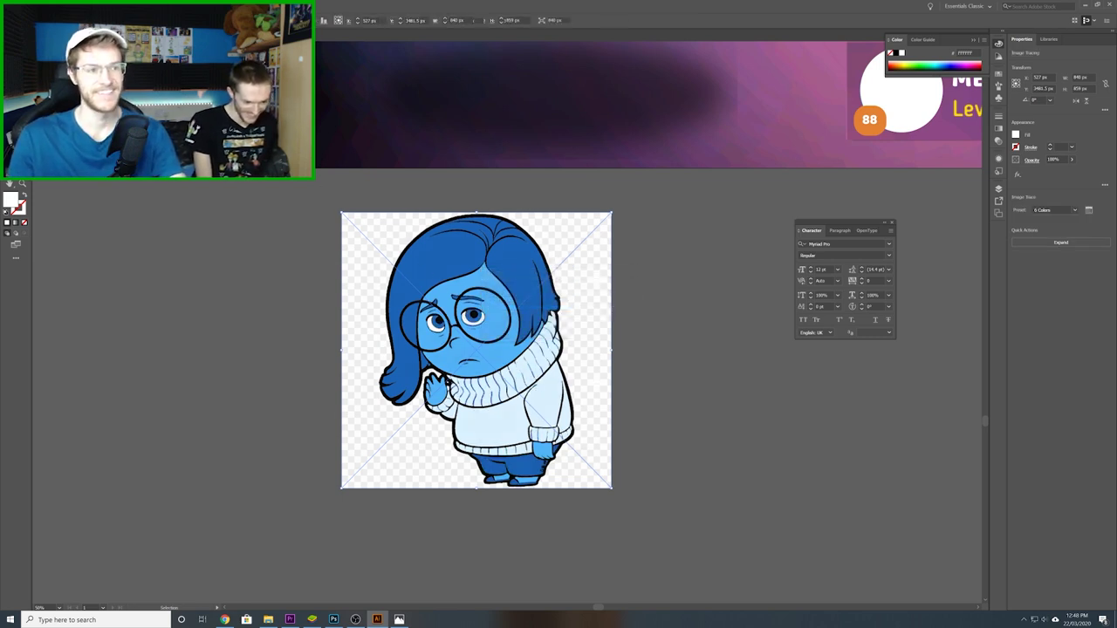
- Expand the traced Sadness image into vector paths, ungroup them and clear the selection
left_click(1060, 242)
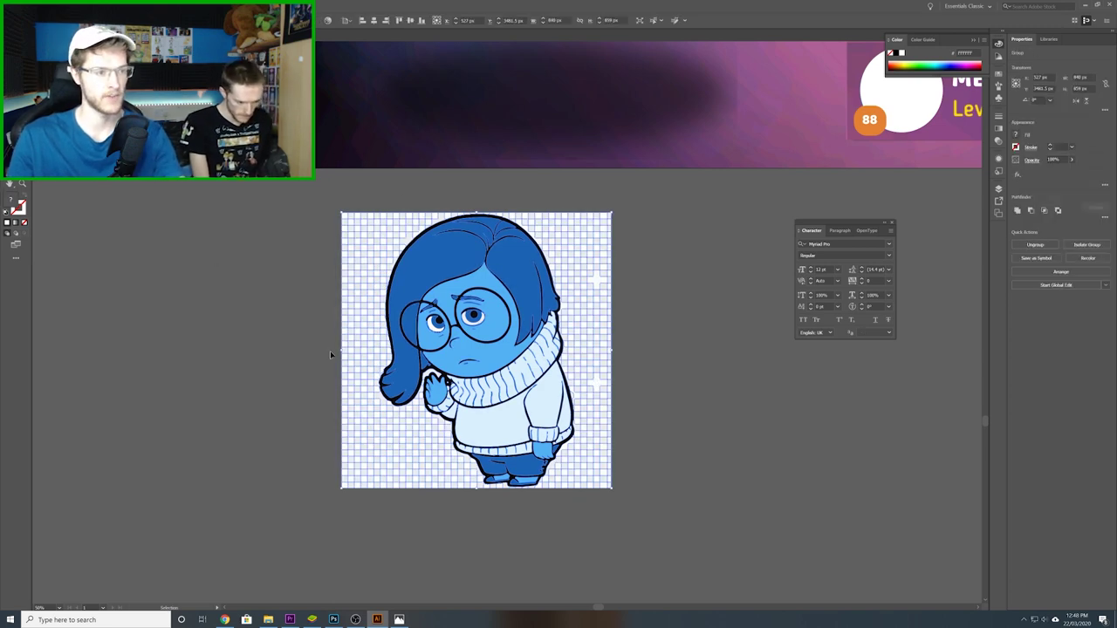
key("ctrl+z")
key("ctrl+shift+z")
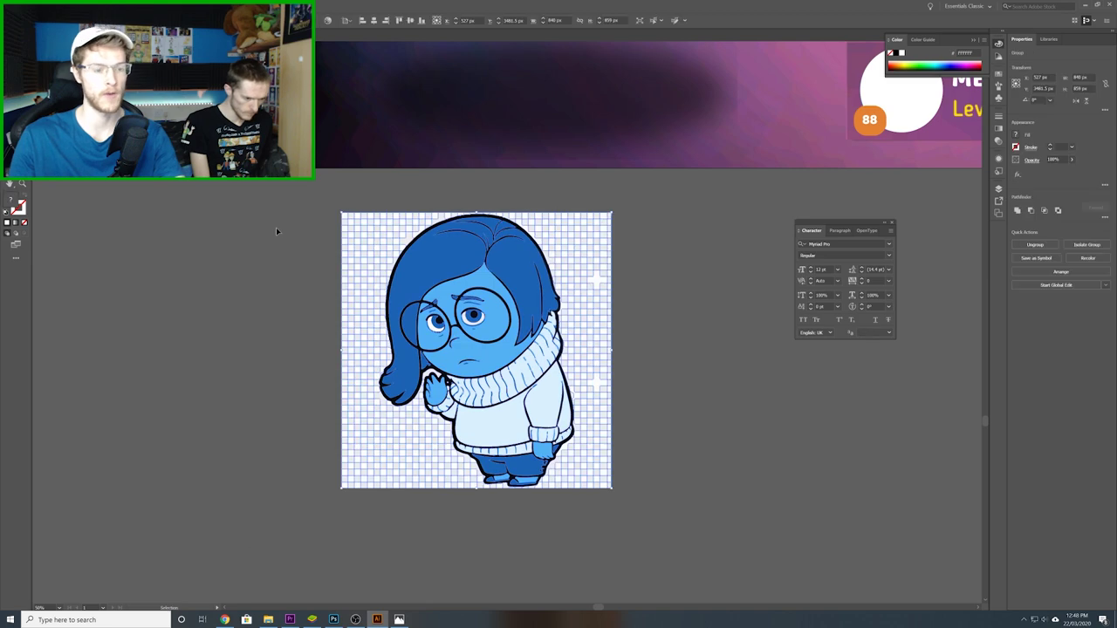
key("a")
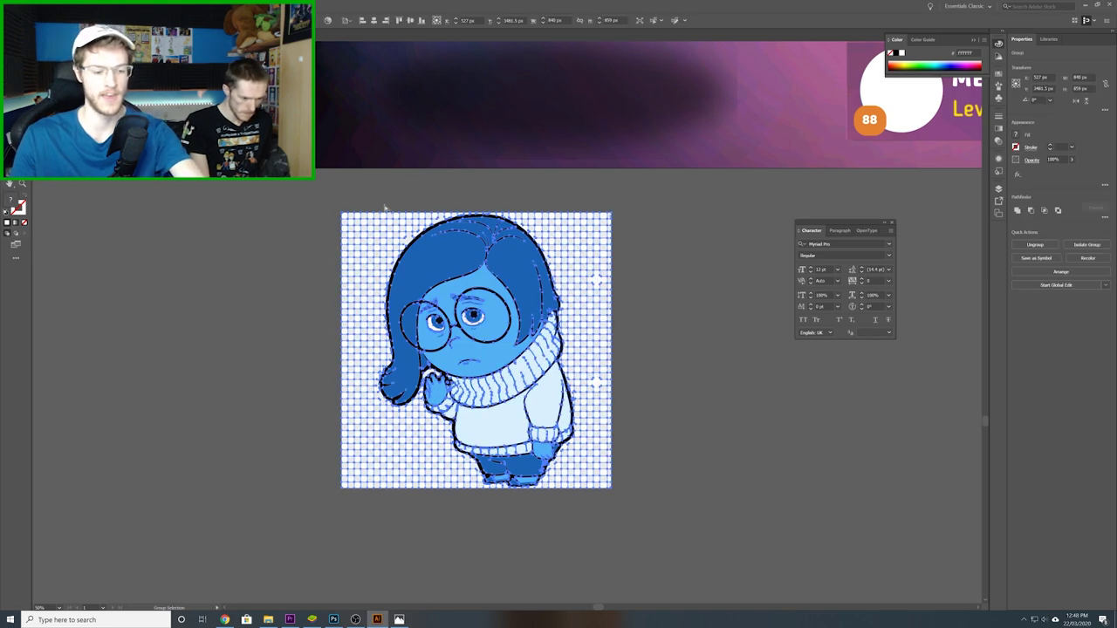
key("v")
key("a")
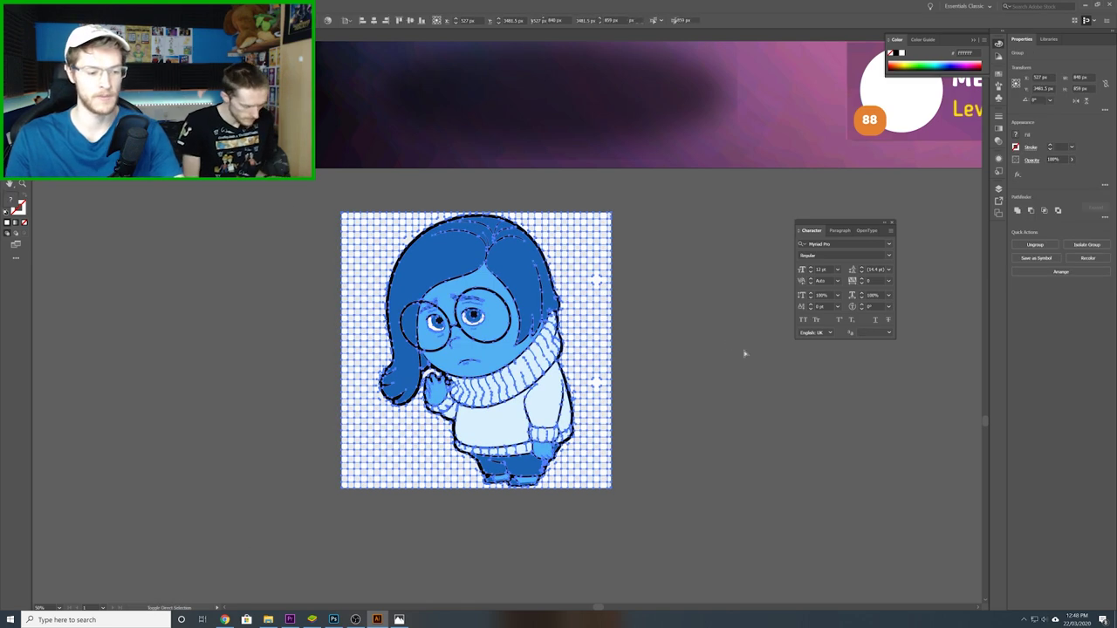
left_click(689, 463)
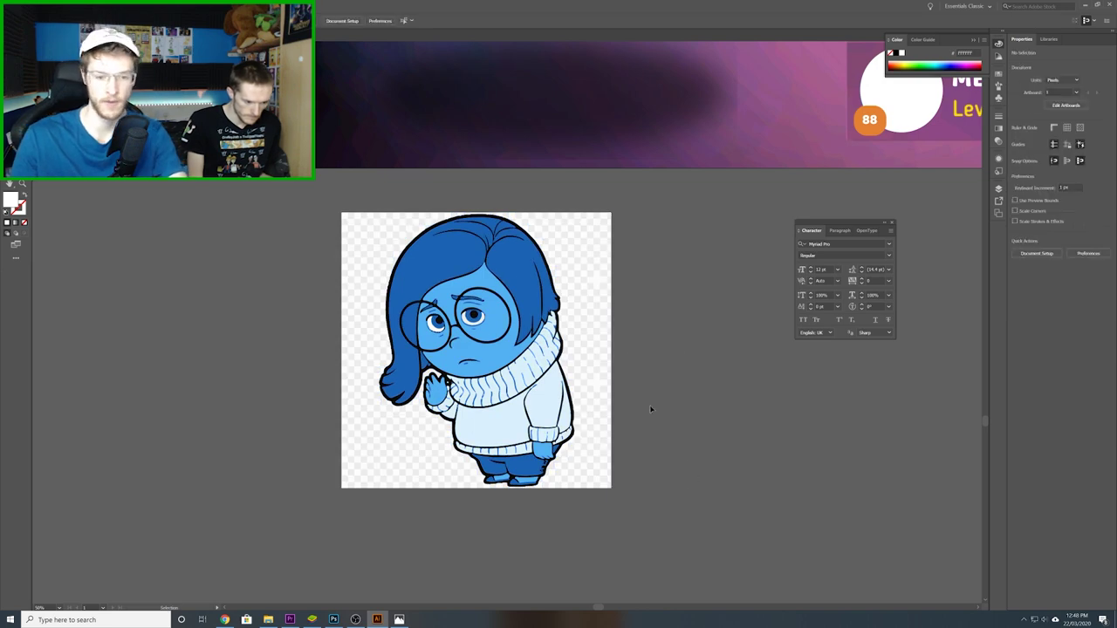
- Select every path sharing the light grey checkerboard square's fill colour and delete them all
left_click(604, 377)
left_click(76, 6)
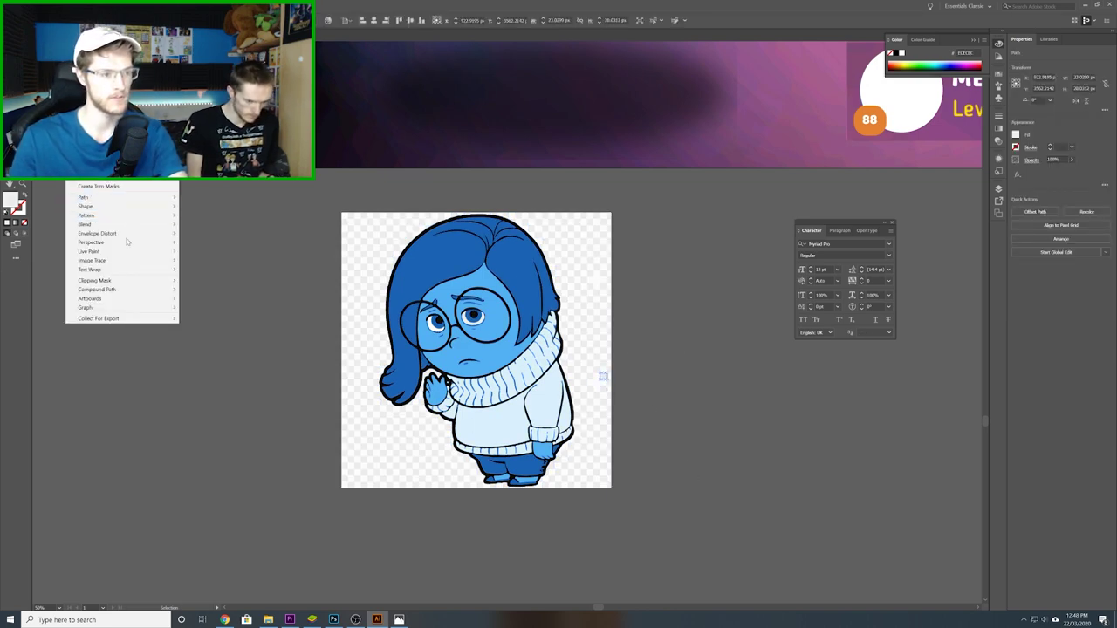
mouse_move(58, 6)
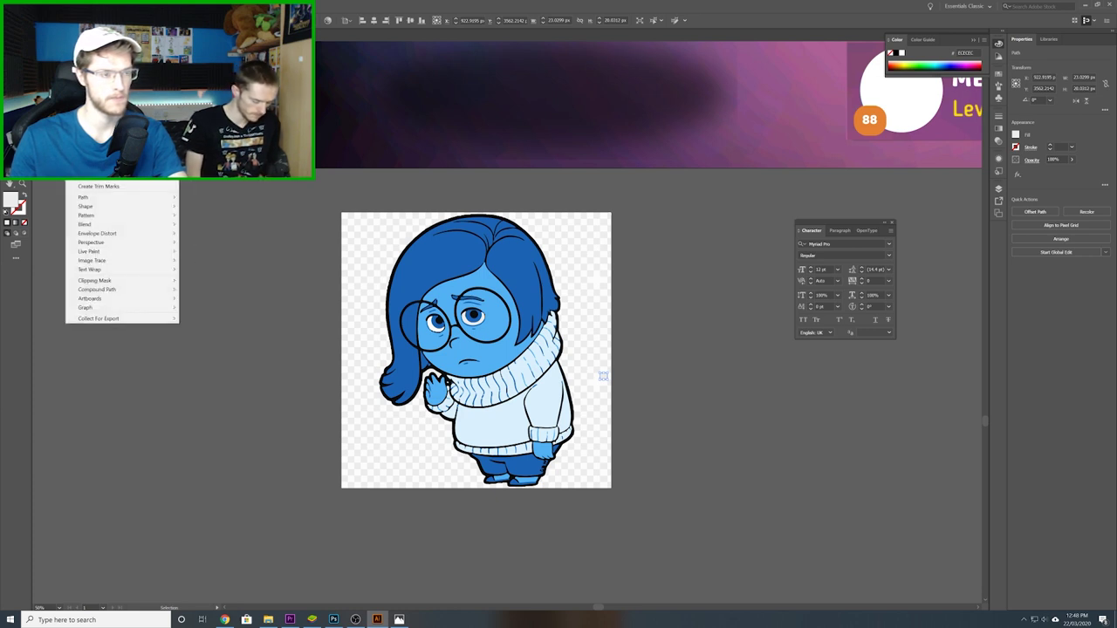
key("Escape")
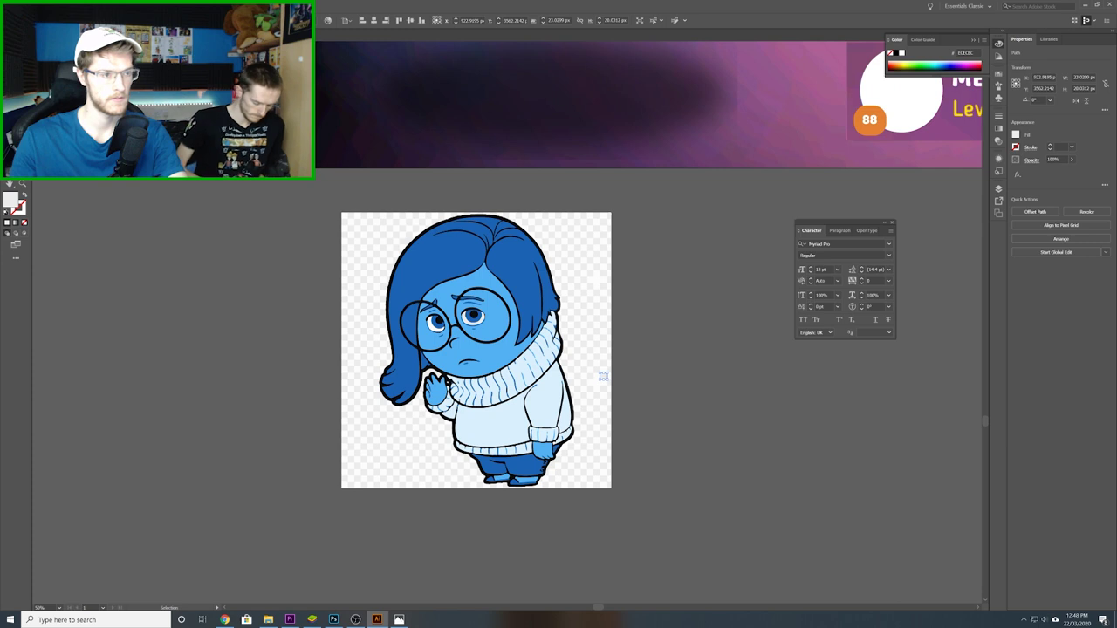
left_click(244, 125)
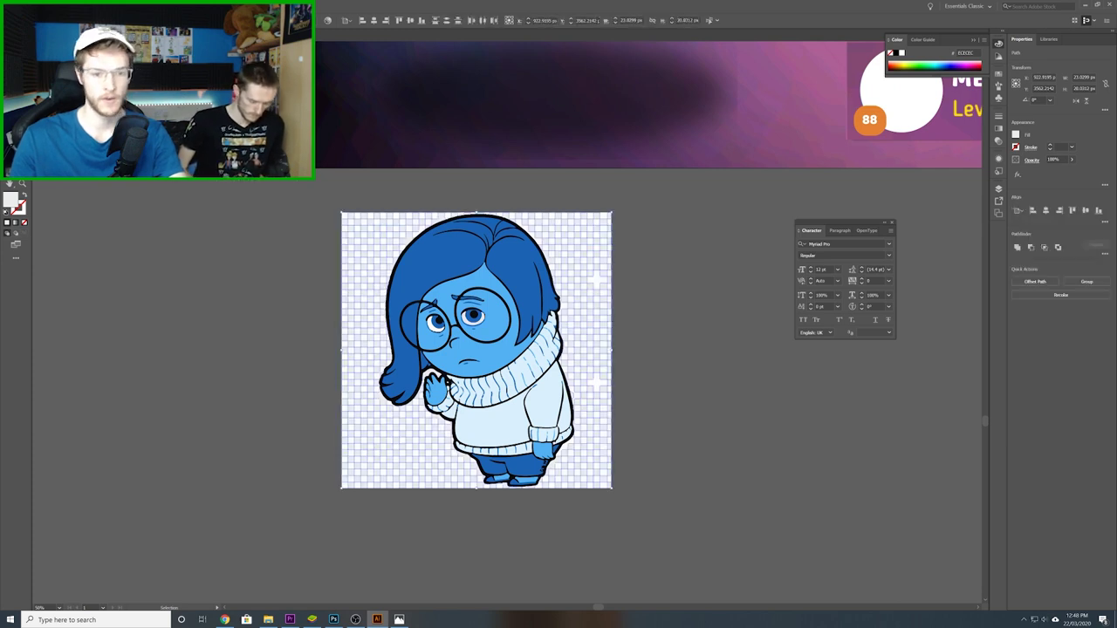
key("Delete")
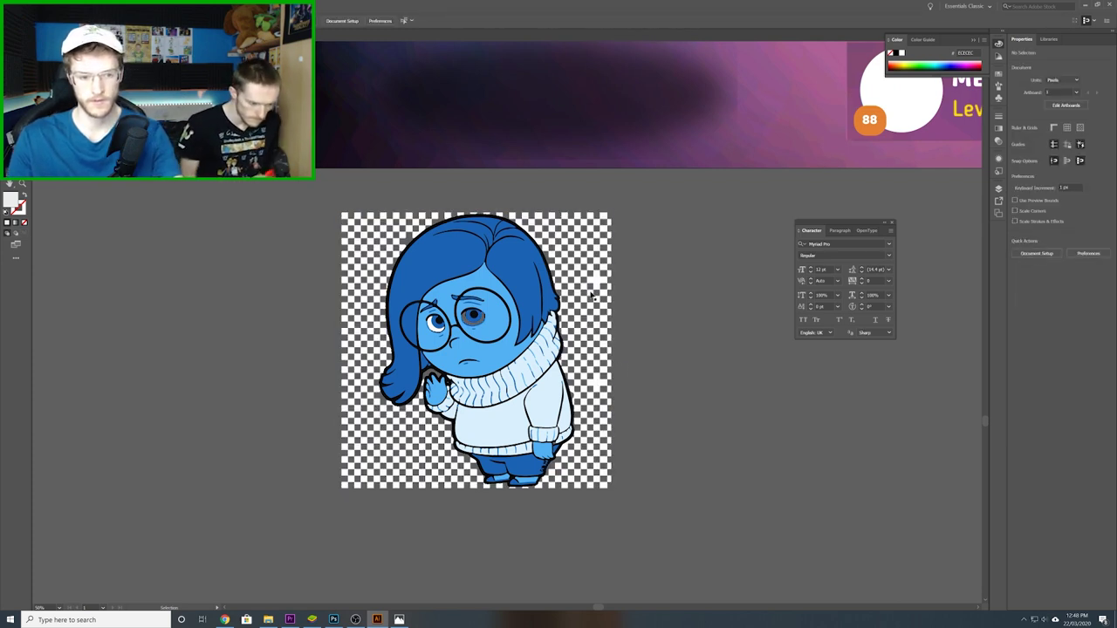
- Select all remaining near-white checkerboard paths by their matching fill and delete them from around the character
left_click(598, 279)
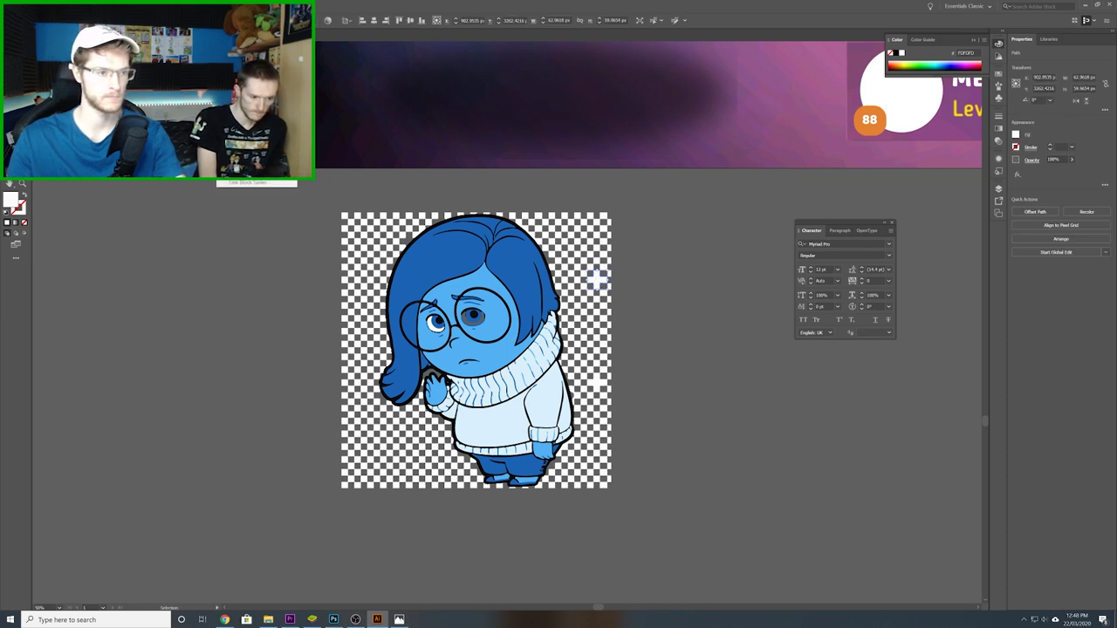
key("ctrl+a")
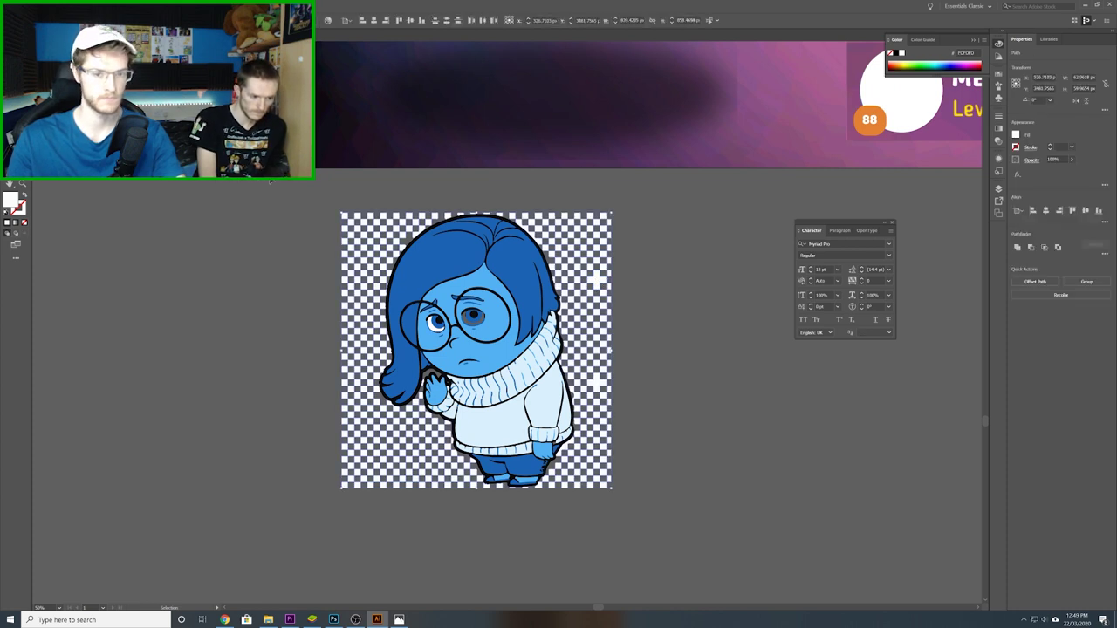
key("Delete")
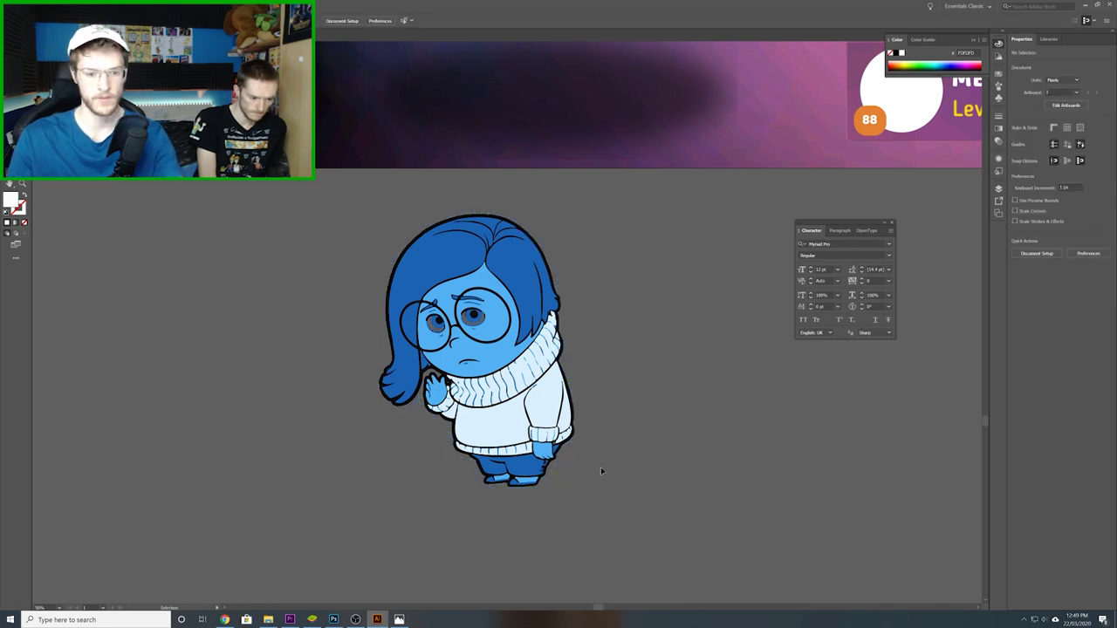
- Draw a closed near-white shape over each of the character's two eyes with the Pen tool
scroll(561, 444, "up", 3)
left_click_drag(642, 272, 782, 416)
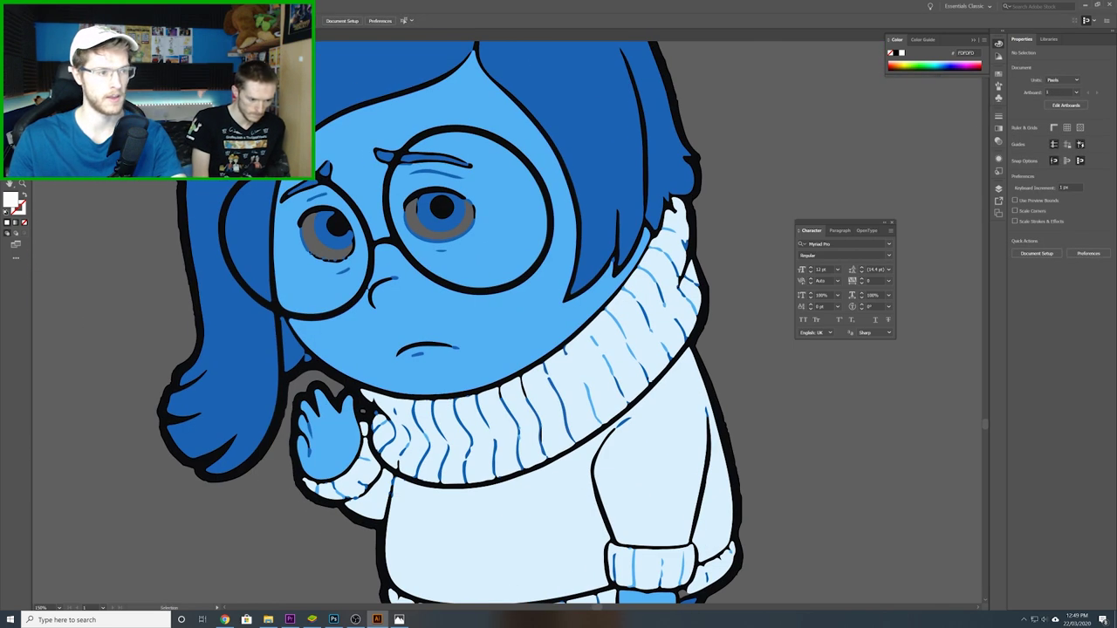
key("m")
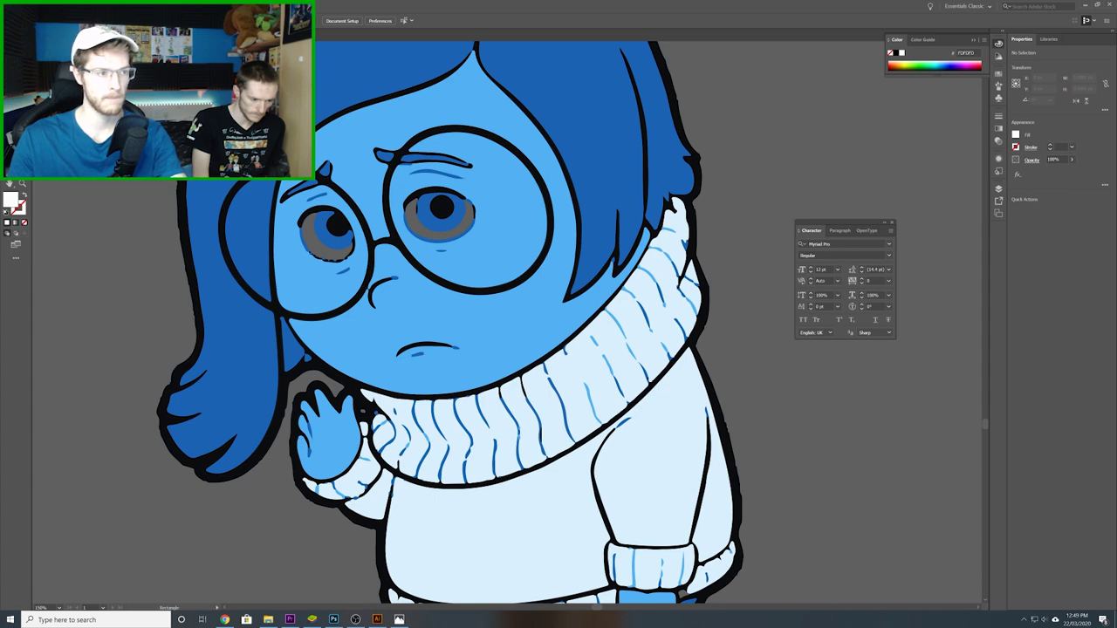
key("p")
left_click(316, 209)
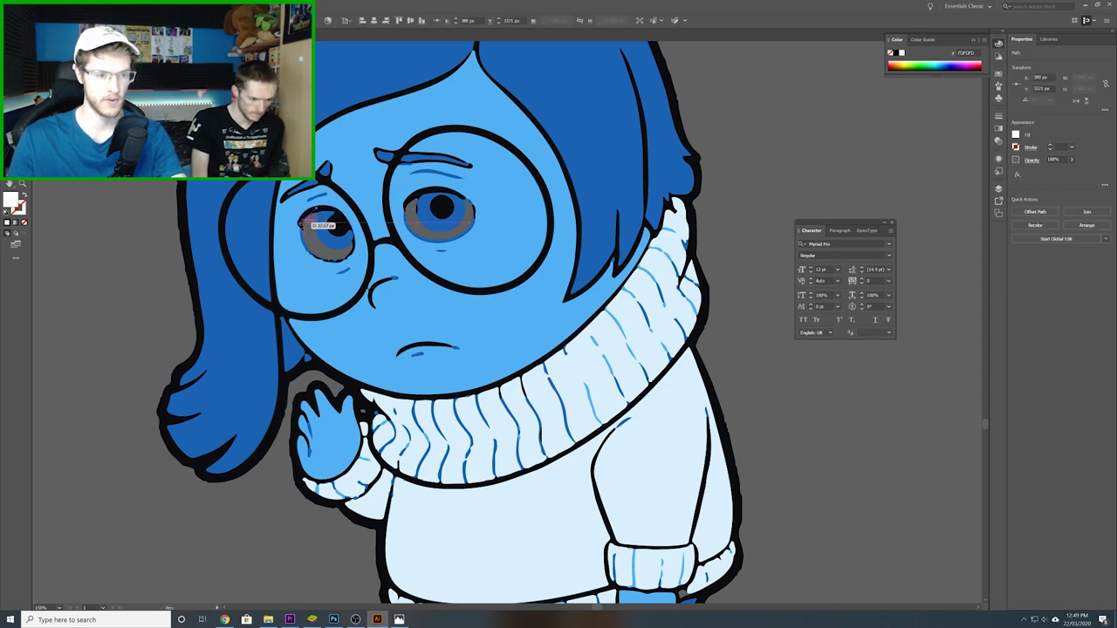
left_click(301, 224)
left_click(306, 248)
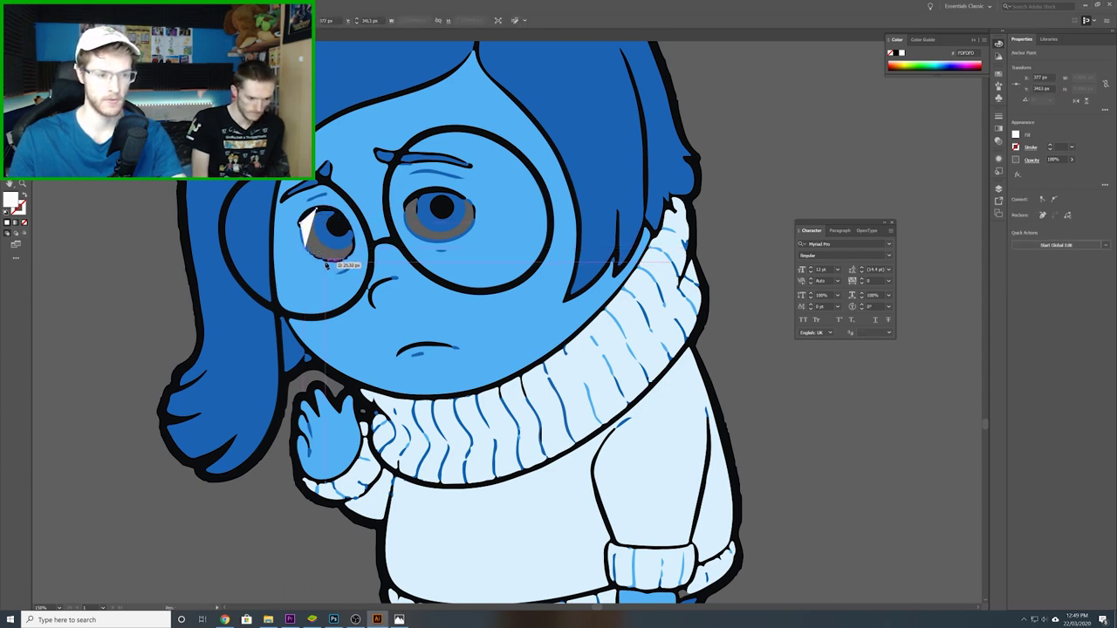
left_click_drag(327, 265, 322, 207)
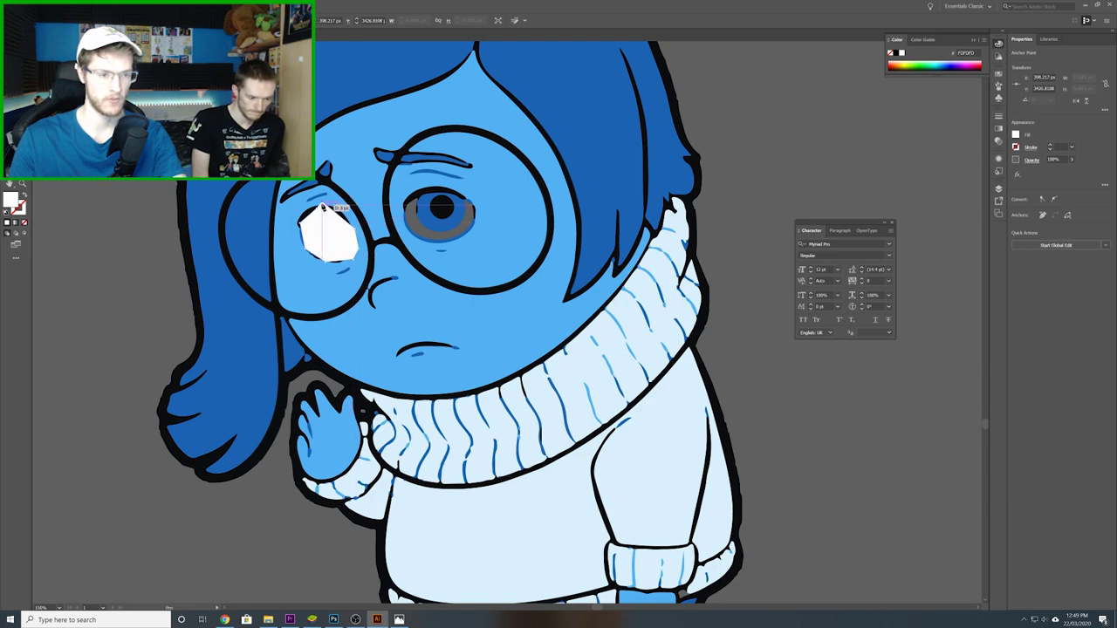
left_click(323, 204)
left_click(422, 187)
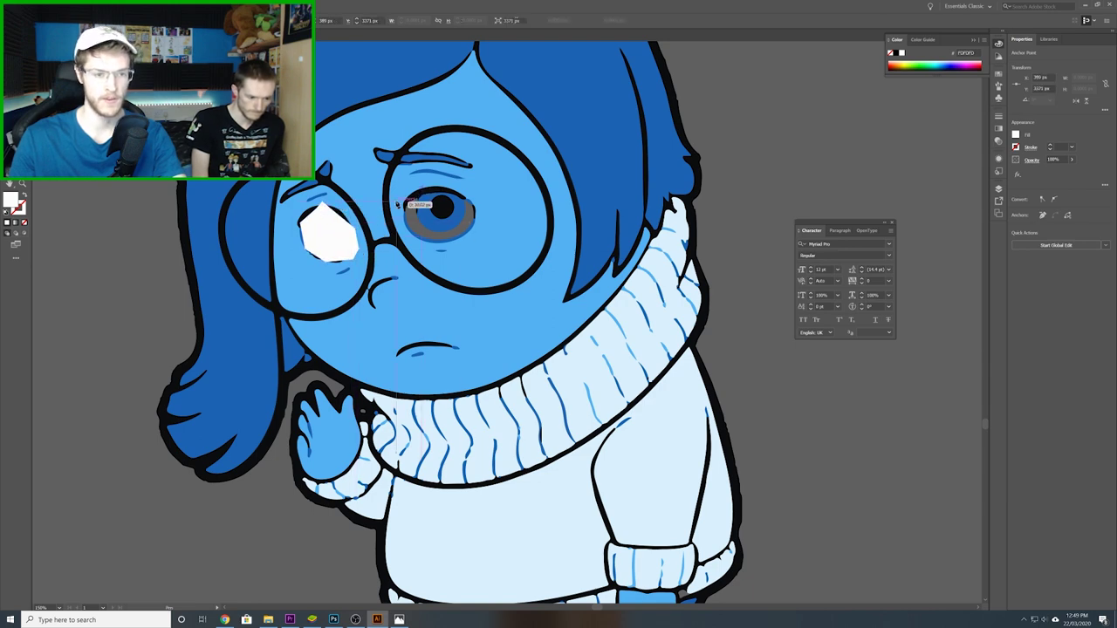
left_click_drag(397, 204, 425, 191)
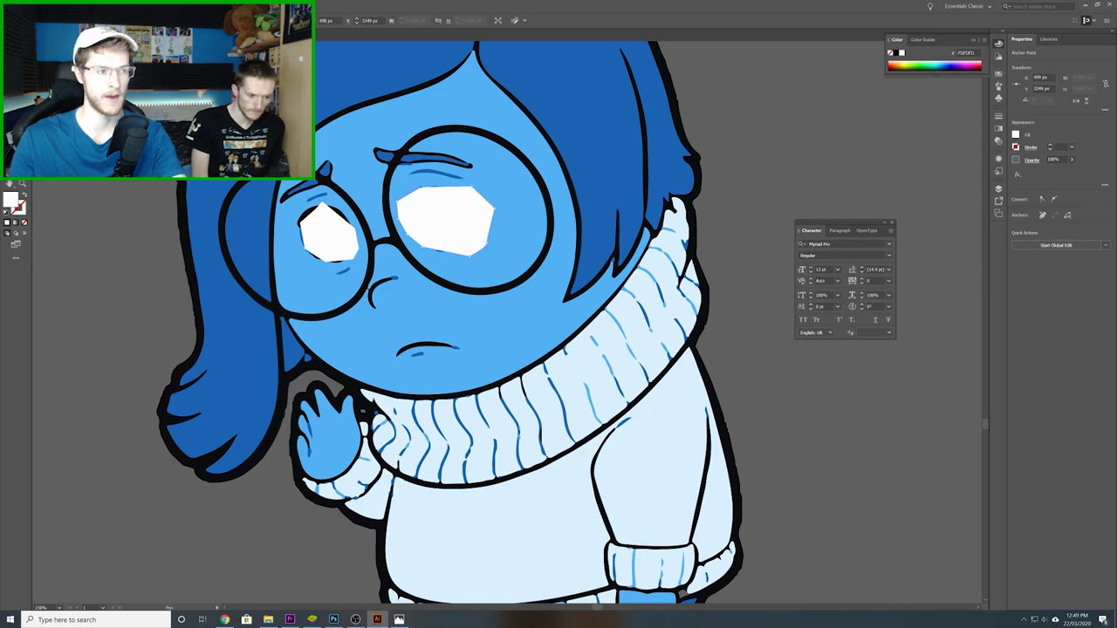
- Select both white eye shapes and send them to the back, behind the pupils and face
key("v")
left_click(326, 245, "shift")
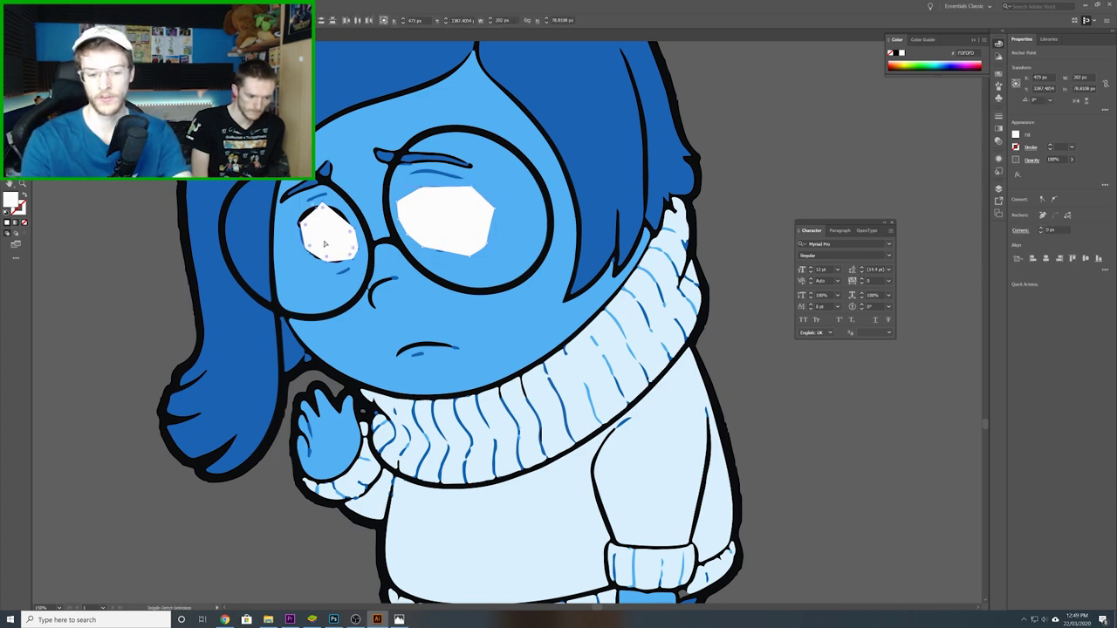
key("ctrl+shift+bracketleft")
- Group all parts of the Sadness character and move the group onto the dark shadow on the artboard
scroll(524, 316, "down", 6)
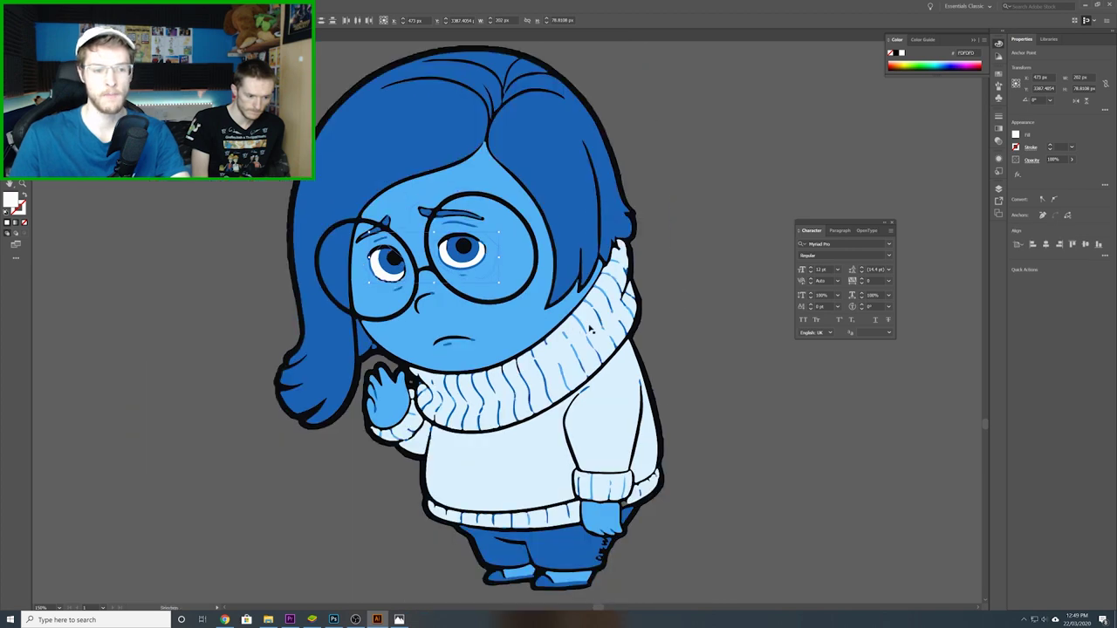
left_click_drag(438, 246, 435, 239)
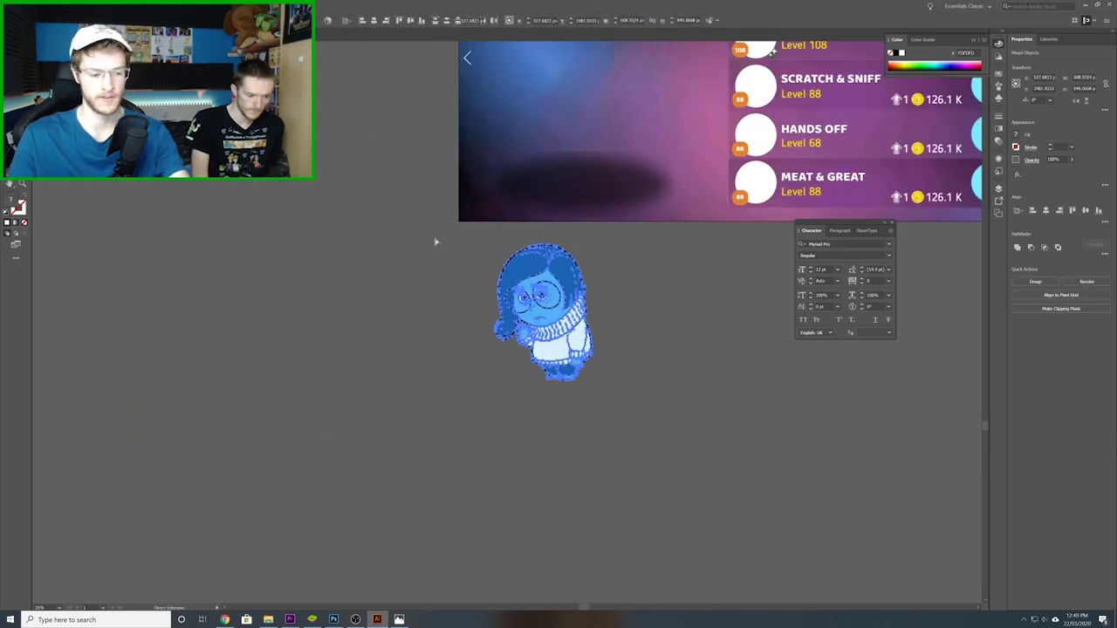
key("ctrl+g")
left_click_drag(661, 301, 540, 424)
left_click_drag(450, 420, 473, 225)
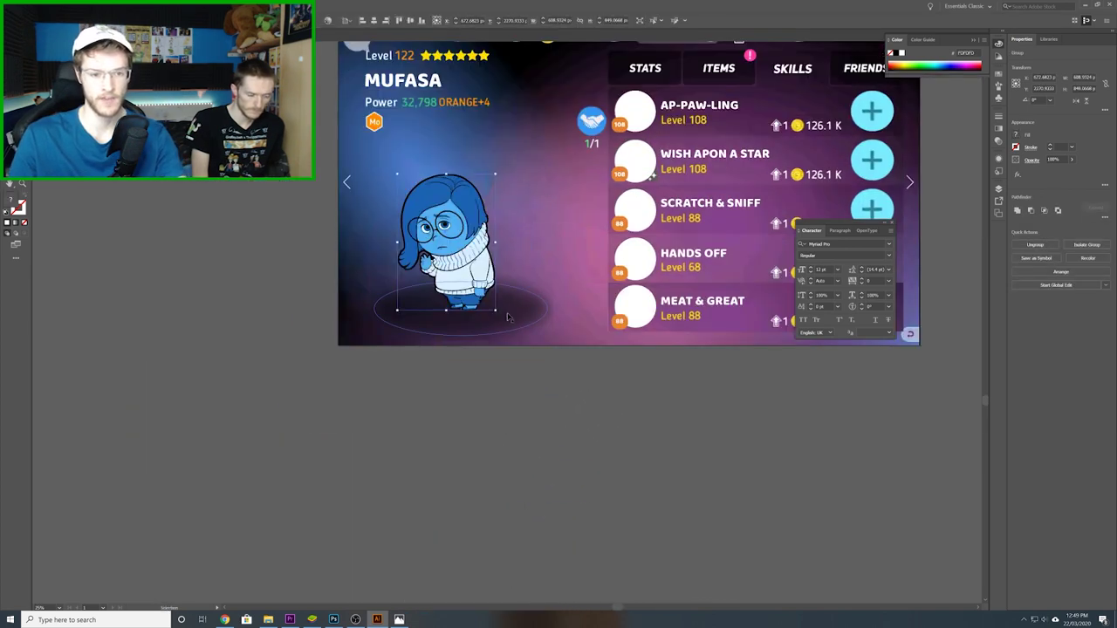
- Enlarge the Sadness character slightly, and shrink the blurred shadow ellipse to fit beneath its feet
left_click_drag(496, 311, 502, 319)
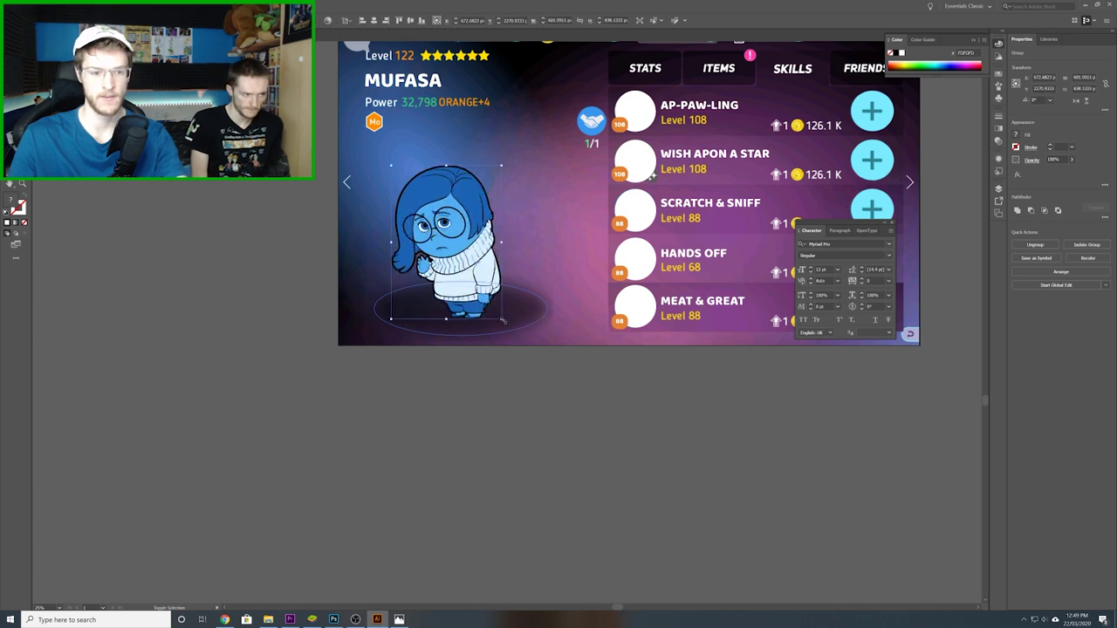
left_click_drag(463, 277, 469, 268)
left_click(520, 316)
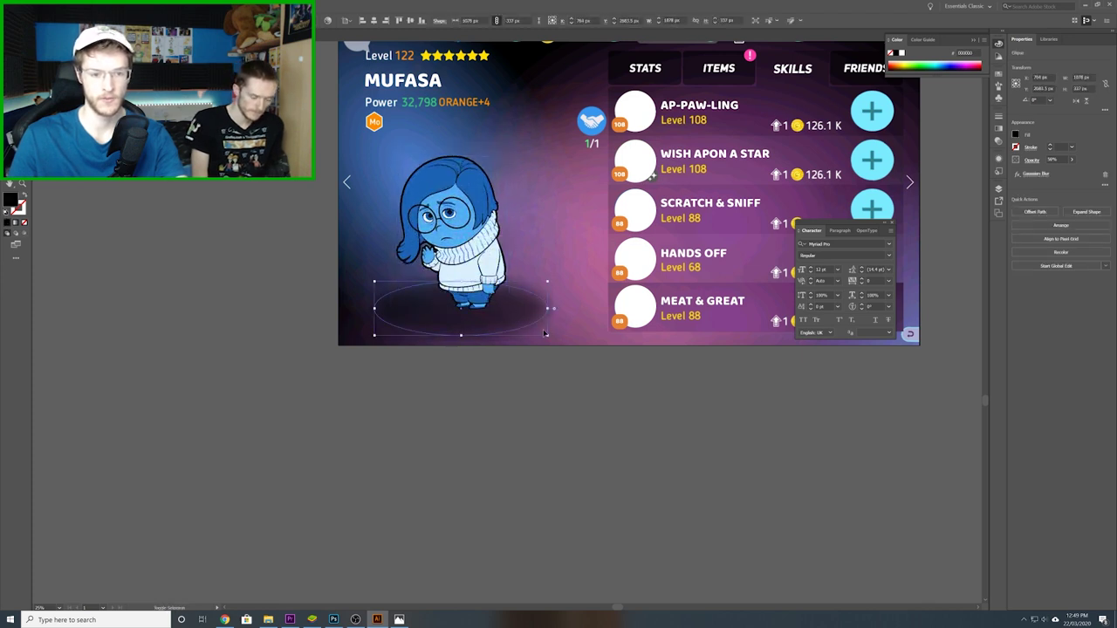
left_click_drag(547, 335, 532, 327)
left_click_drag(476, 259, 472, 255)
- Scale the character and its shadow up together and reposition them beside the skills list
left_click(488, 312, "shift")
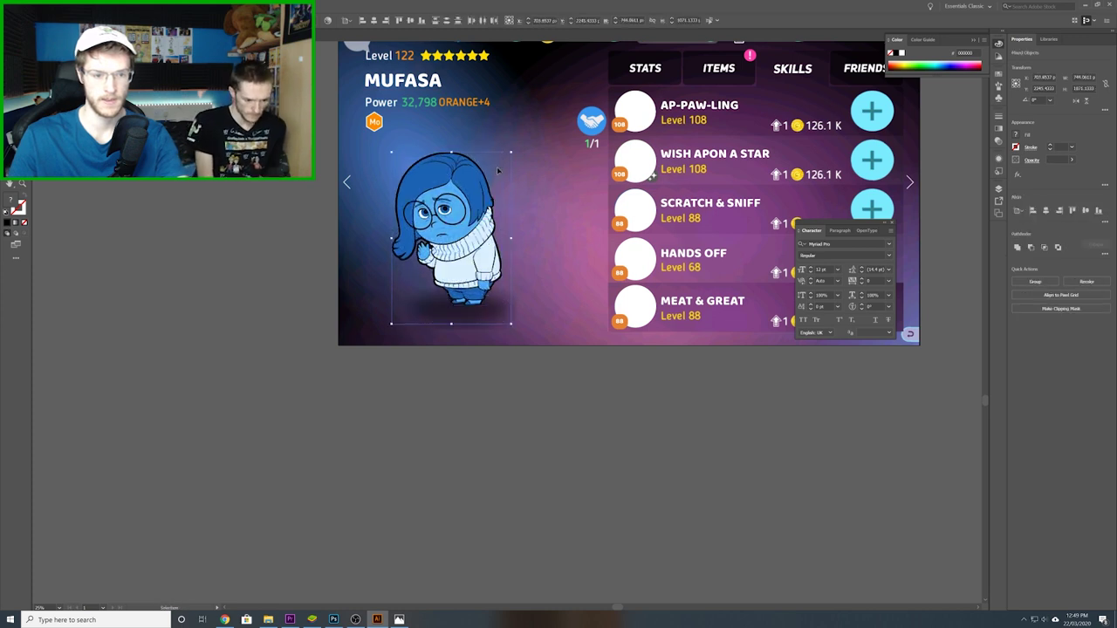
left_click_drag(511, 151, 526, 133)
left_click_drag(482, 209, 489, 203)
left_click(468, 400)
left_click_drag(670, 428, 518, 509)
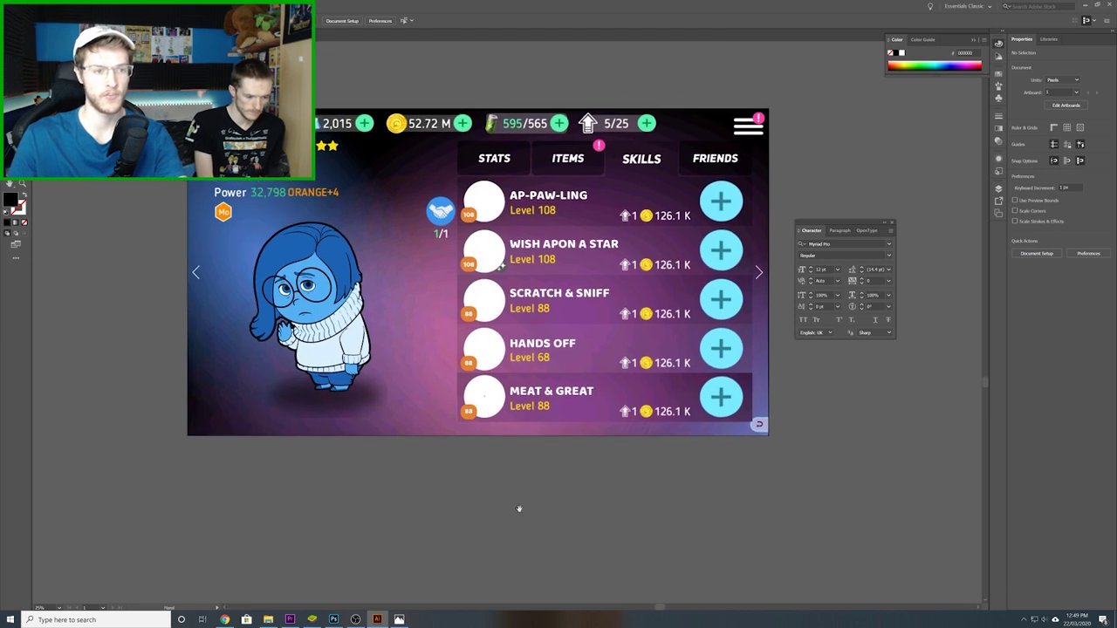
- Place the blue teardrop image on the empty canvas beside the artboard
left_click(262, 189)
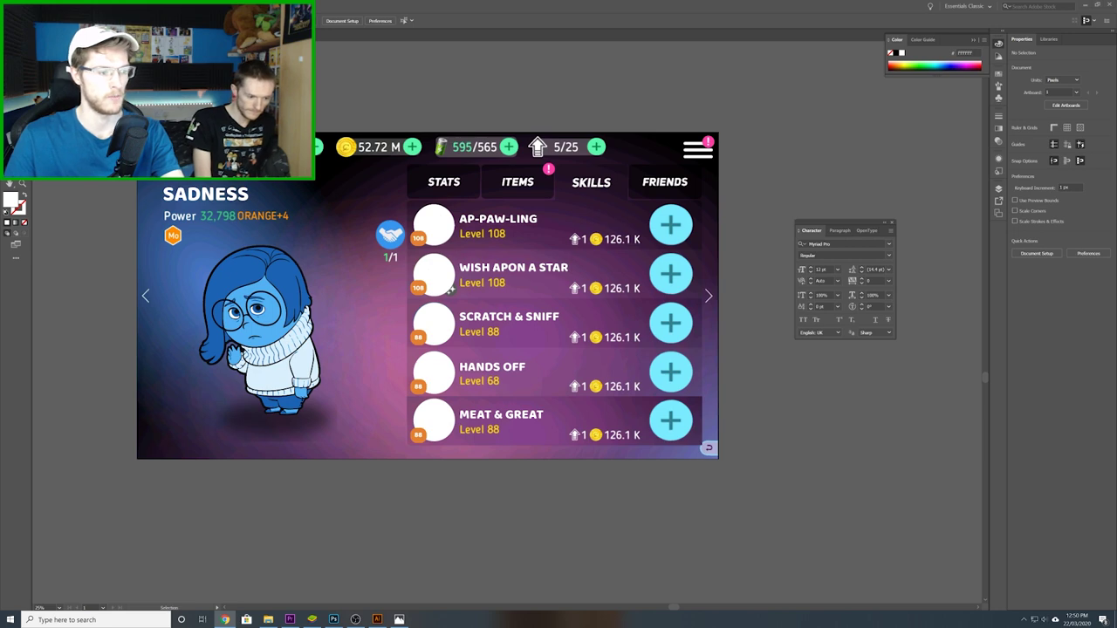
left_click_drag(521, 395, 587, 382)
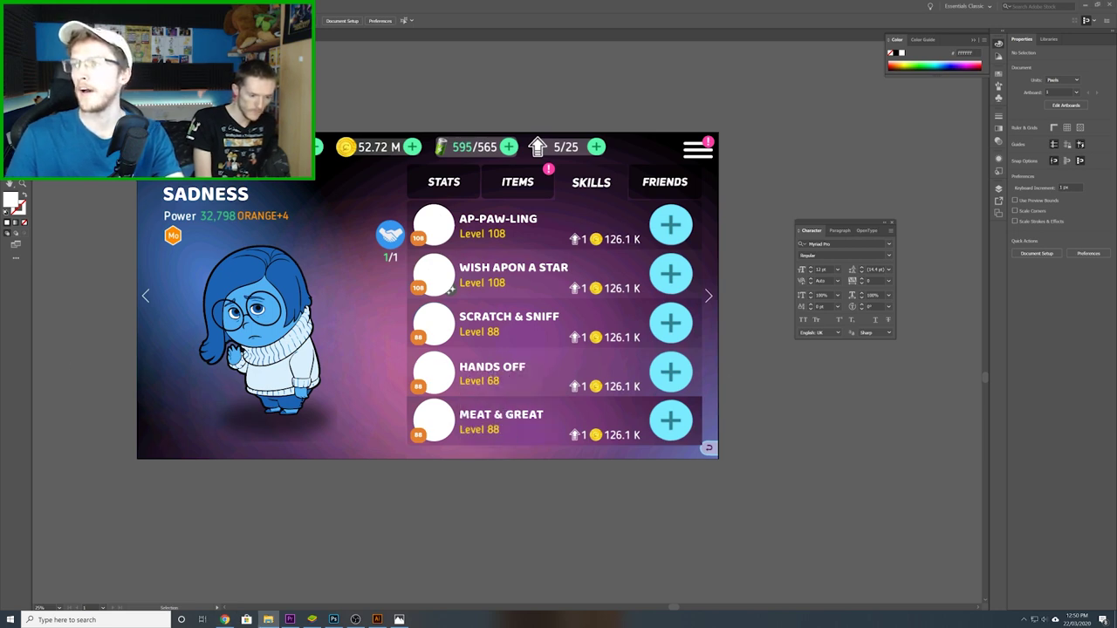
left_click_drag(1108, 441, 855, 468)
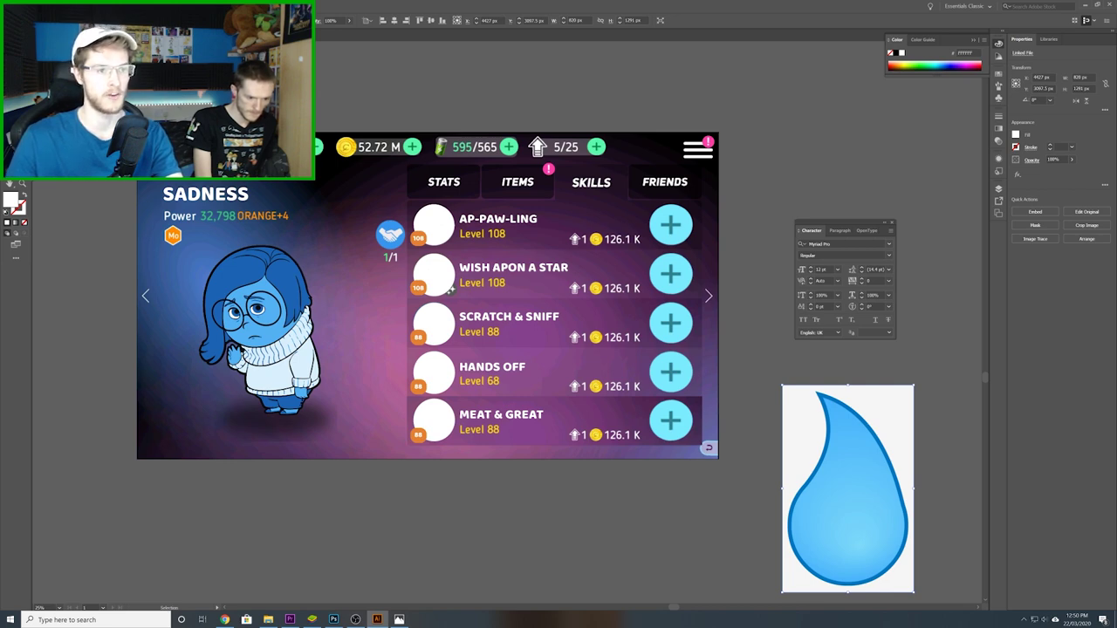
- Trace the teardrop image with the default tracing settings and expand it into editable paths
left_click(215, 20)
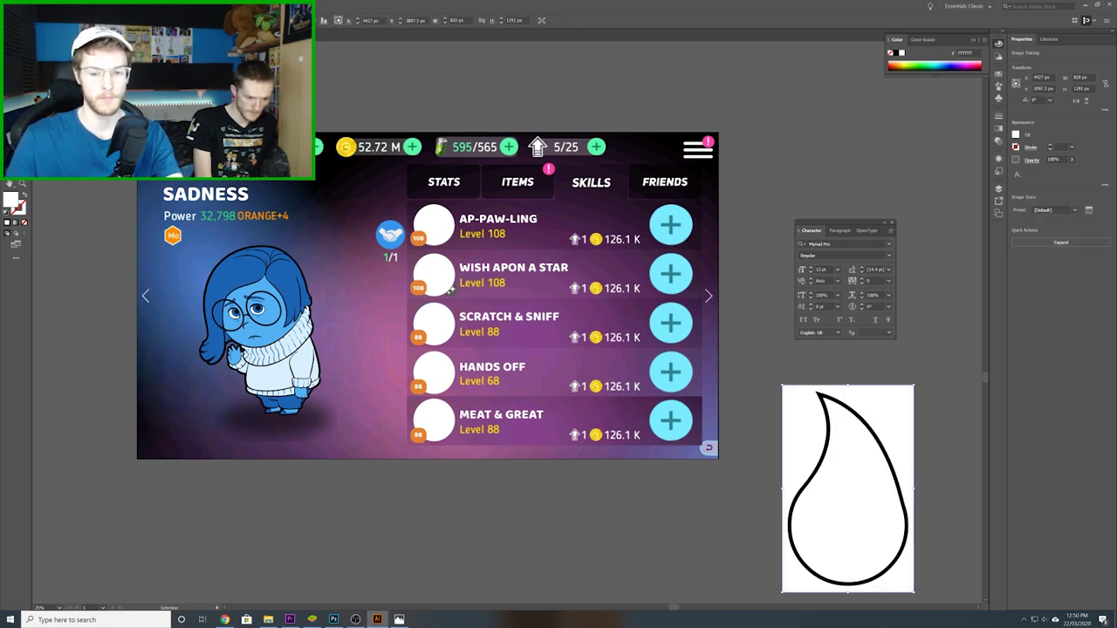
left_click(228, 20)
left_click(965, 430)
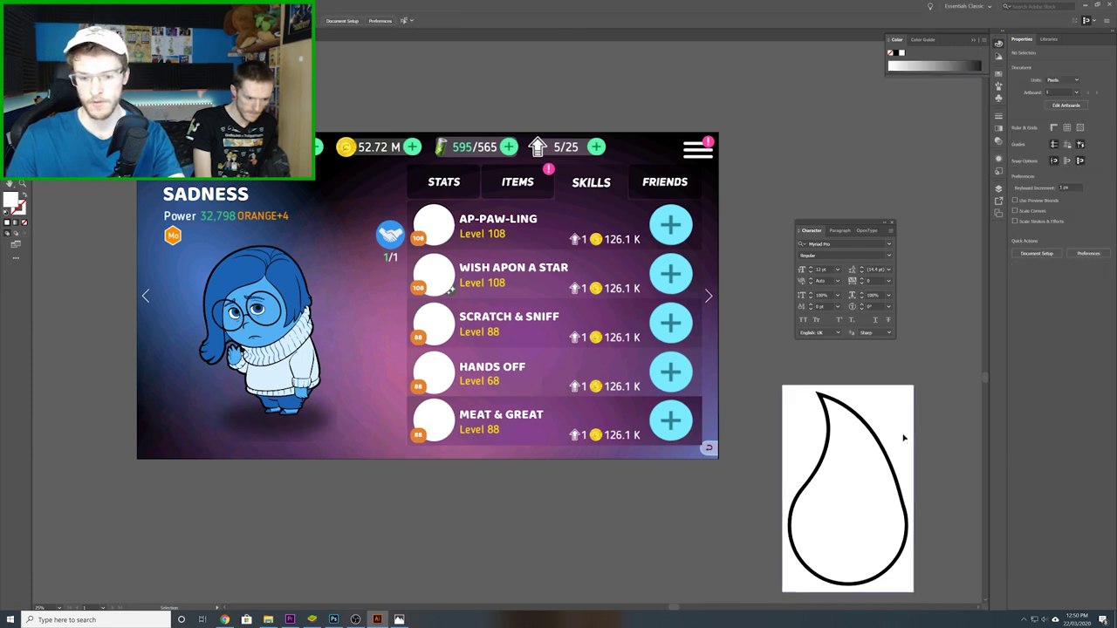
- Ungroup the traced teardrop and delete the white background around it
left_click(903, 435)
key("Delete")
key("ctrl+z")
left_click(896, 448)
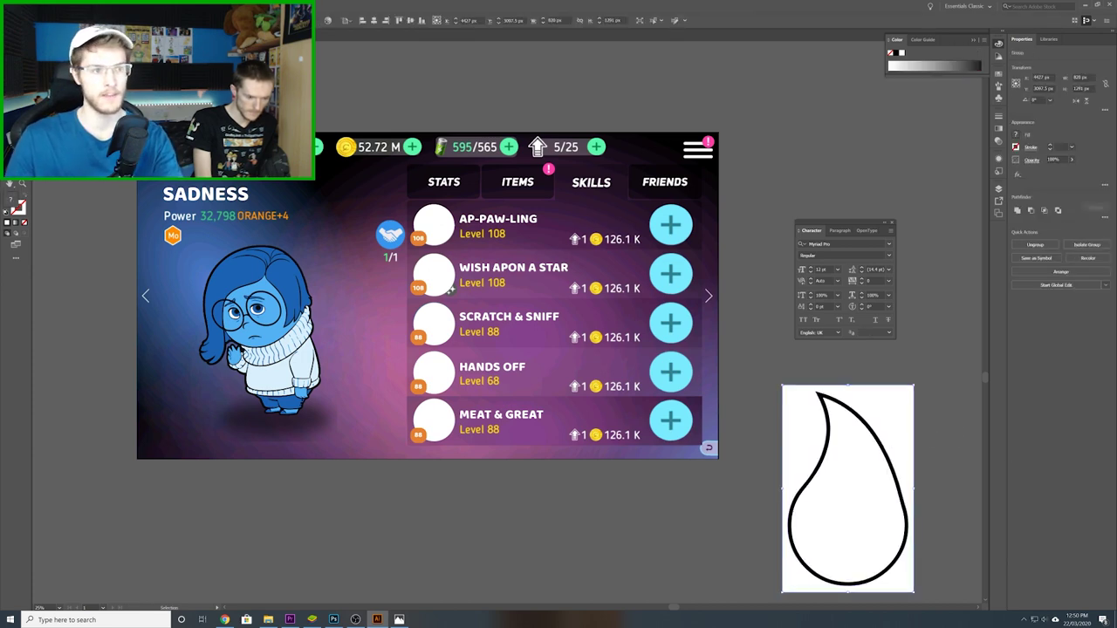
left_click_drag(934, 408, 765, 367)
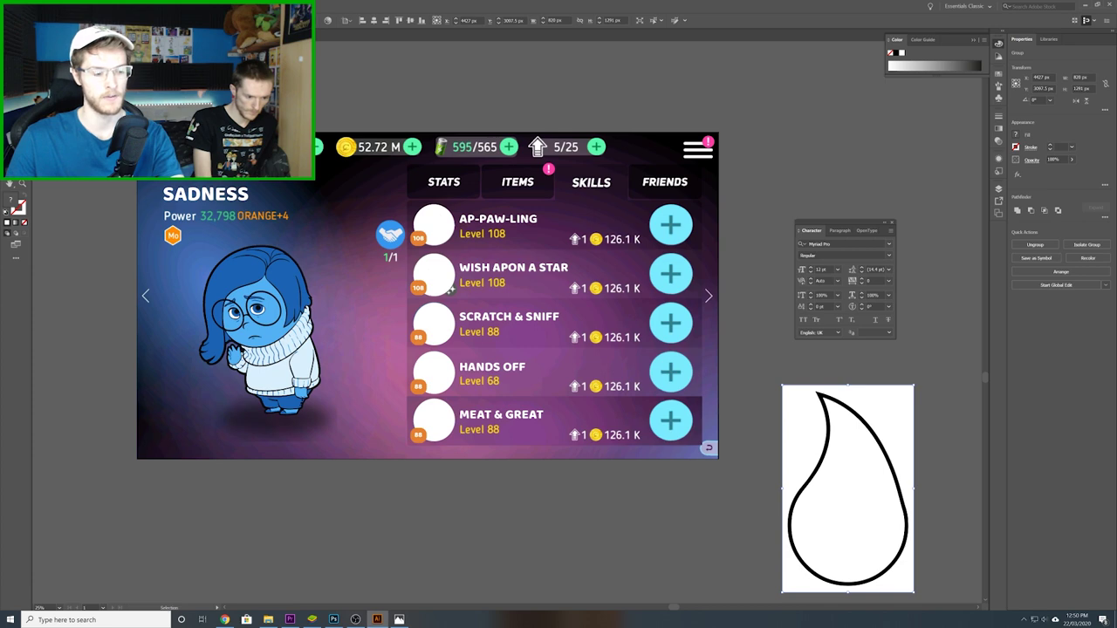
key("ctrl+shift+g")
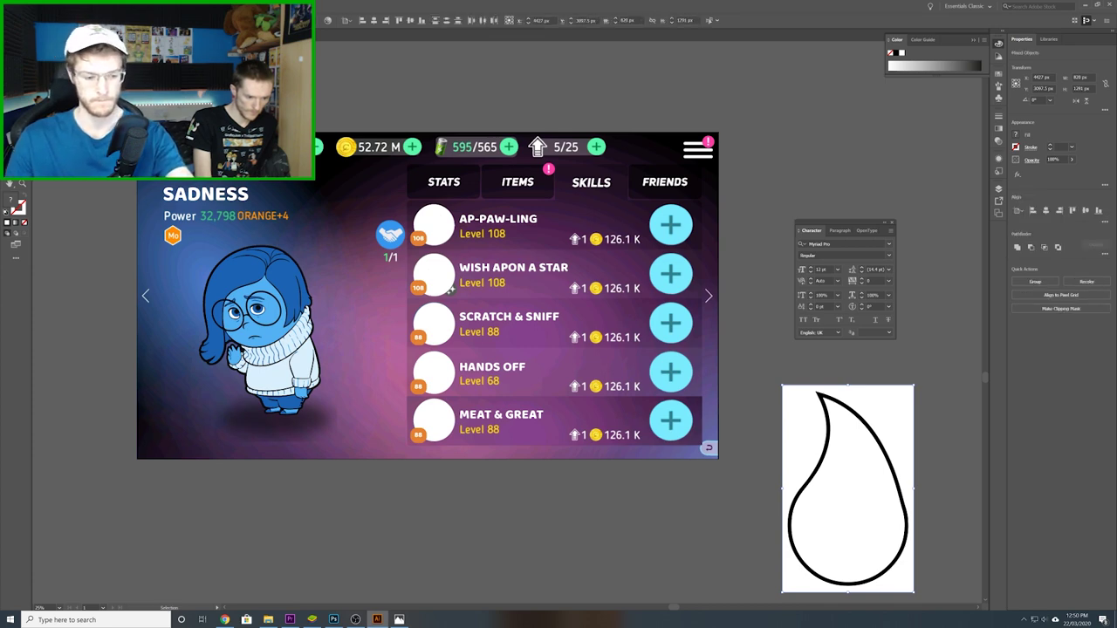
left_click(932, 416)
left_click(907, 425)
key("Delete")
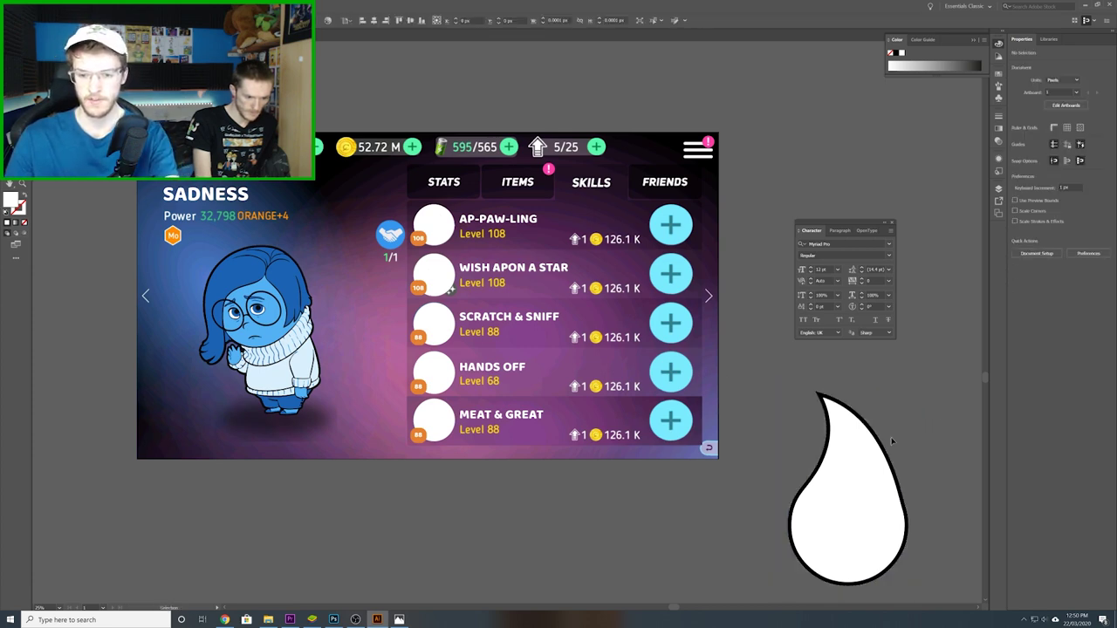
- Recolour the teardrop's fill with Sadness's light skin blue and its outline with her darker hair blue
left_click_drag(868, 488, 900, 500)
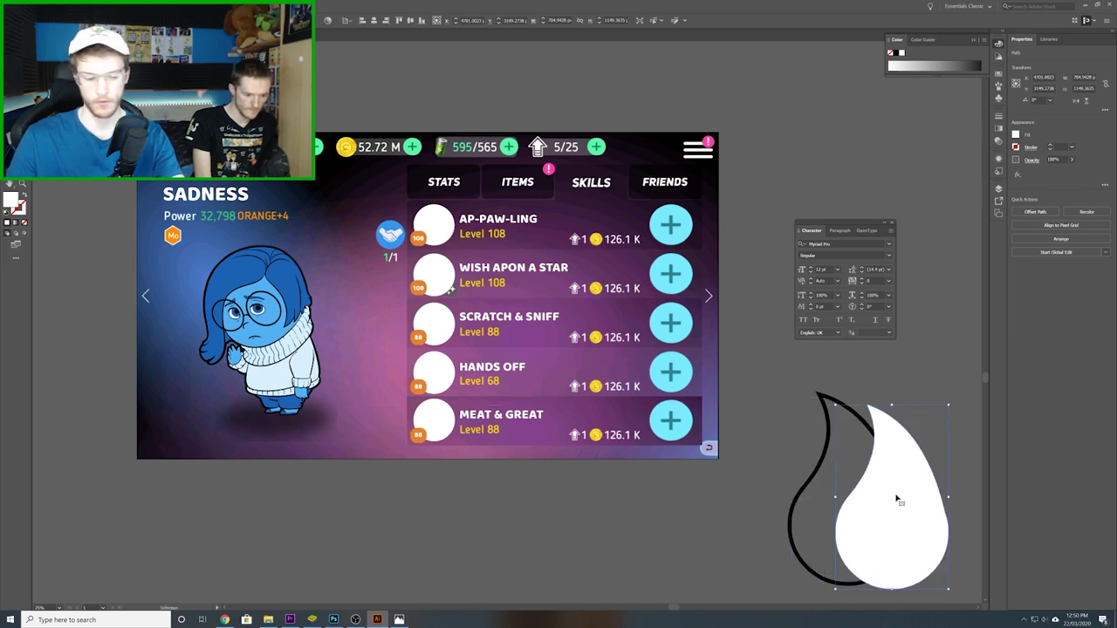
key("ctrl+z")
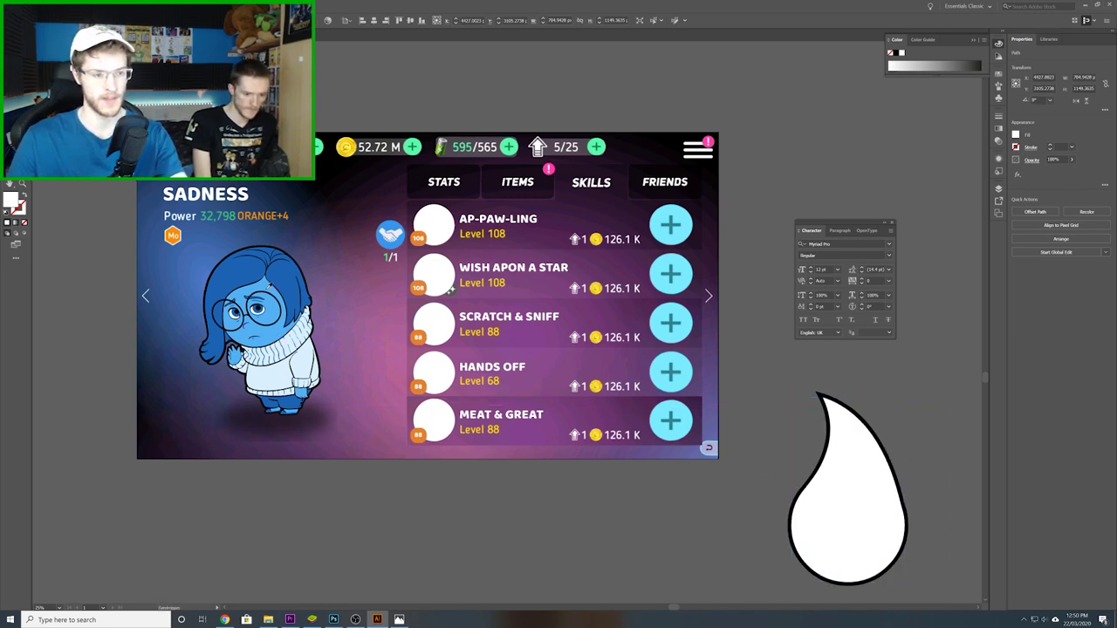
left_click(281, 335)
key("a")
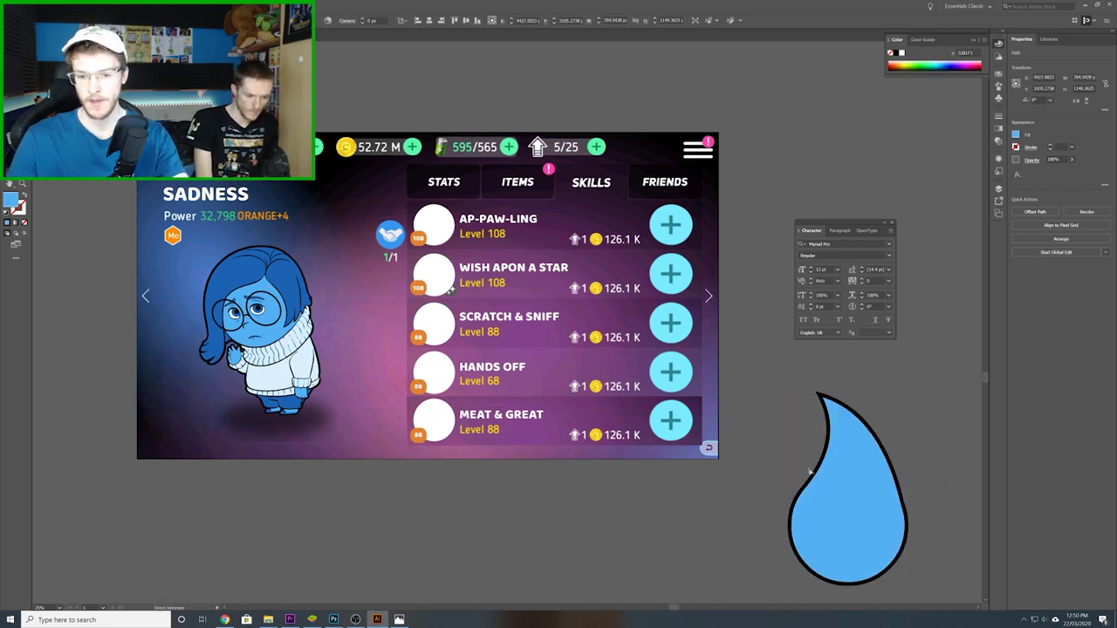
left_click(813, 475)
left_click(295, 294)
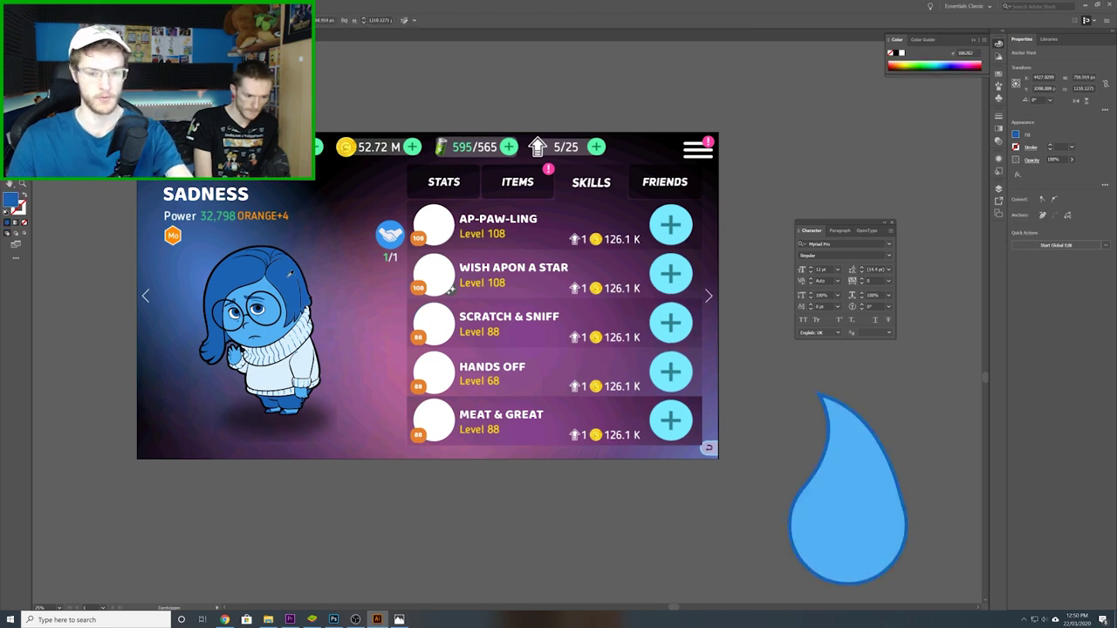
key("a")
- Group the teardrop's fill and outline into one object
left_click(967, 490)
left_click_drag(778, 391, 772, 383)
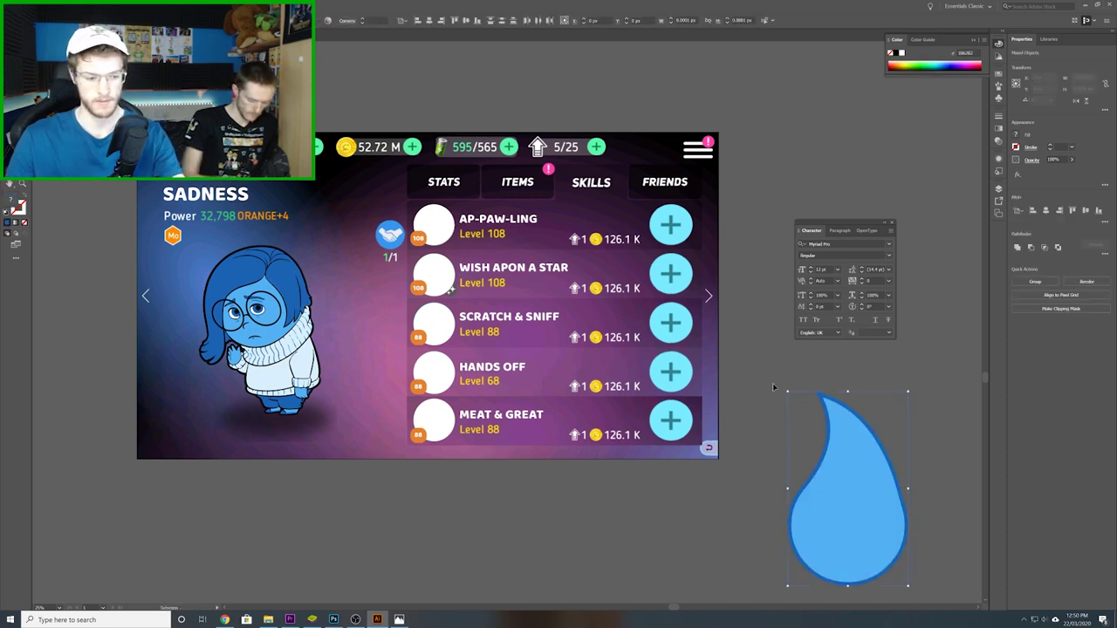
key("ctrl+g")
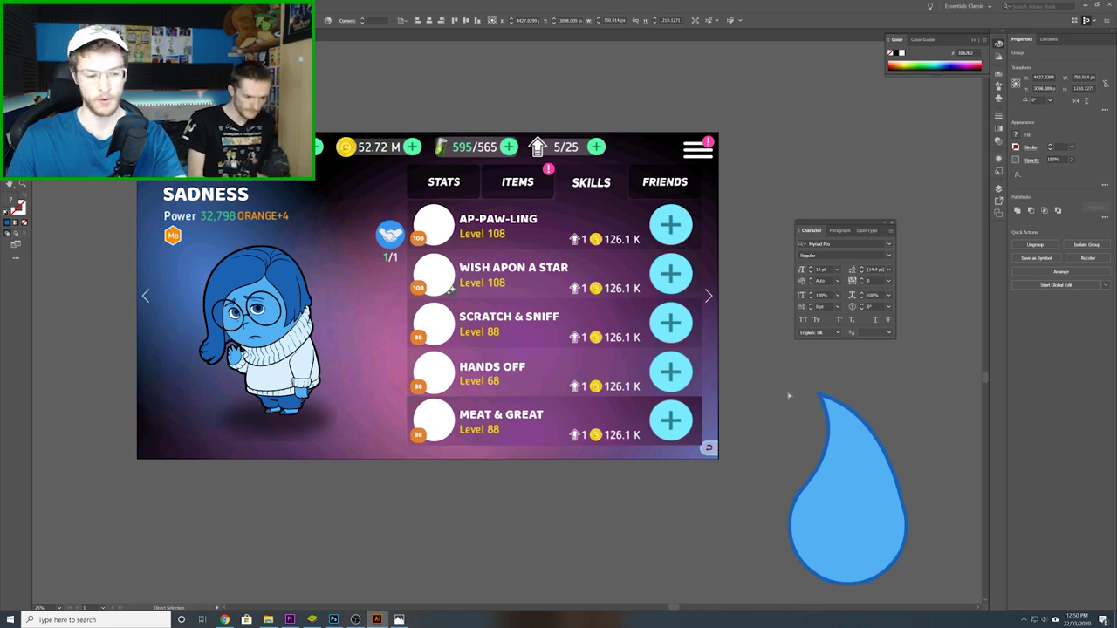
- Shrink the teardrop group and move it onto the white icon circle of the AP-PAW-LING skill
left_click_drag(855, 476, 810, 421)
key("v")
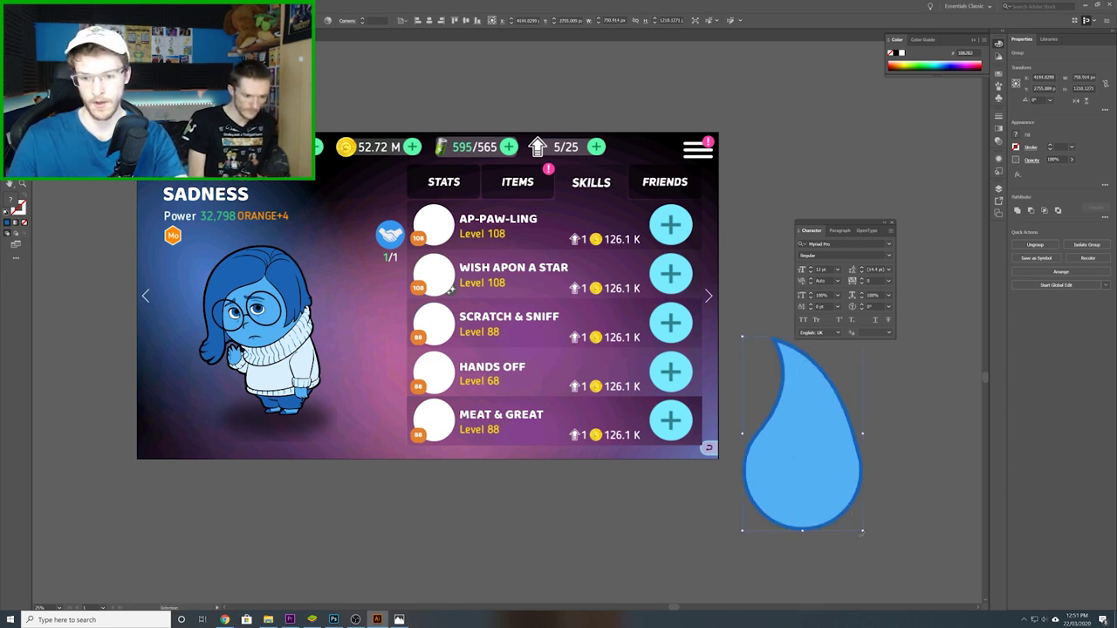
left_click_drag(864, 530, 758, 361)
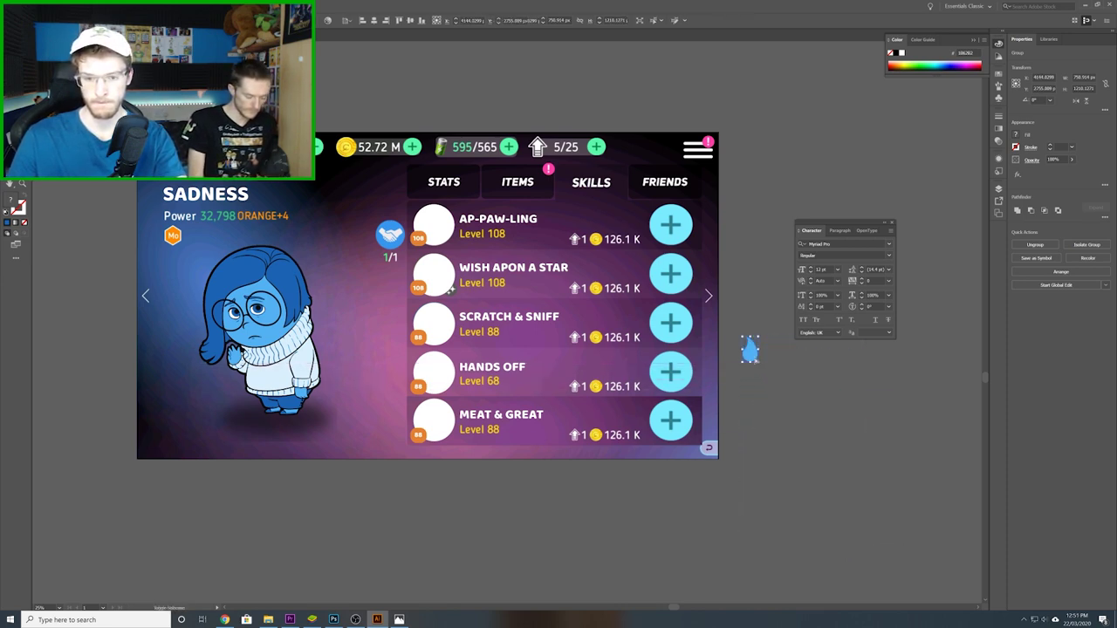
left_click_drag(482, 248, 477, 309)
scroll(421, 224, "up", 6)
left_click(519, 376)
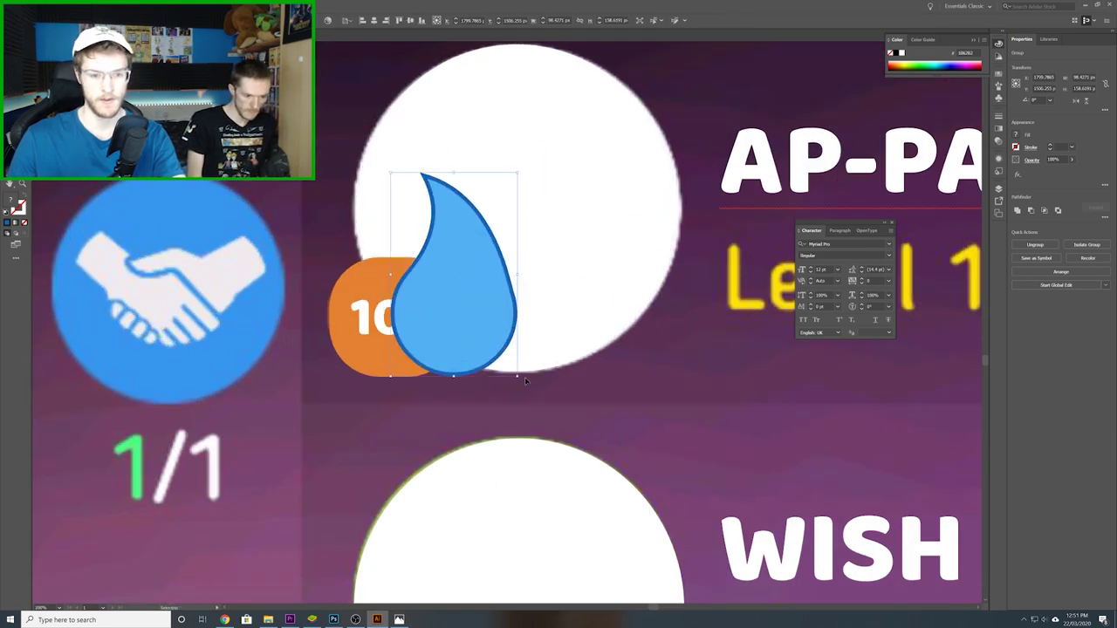
left_click_drag(518, 376, 474, 308)
- Duplicate the teardrop across the first skill's white circle until eight overlapping drops fill it
key("a")
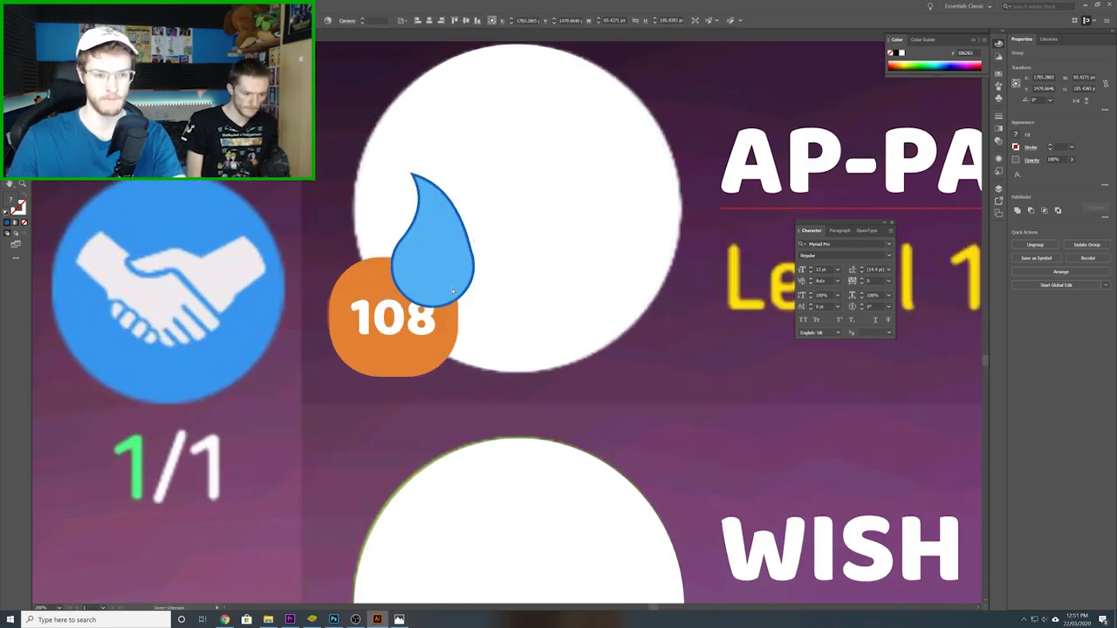
left_click_drag(465, 245, 530, 309)
left_click_drag(507, 314, 482, 207)
left_click_drag(491, 228, 555, 245)
mouse_move(554, 247)
left_mouse_down()
mouse_move(610, 183)
mouse_move(517, 148)
mouse_move(551, 256)
left_mouse_up()
left_click_drag(550, 246, 580, 294)
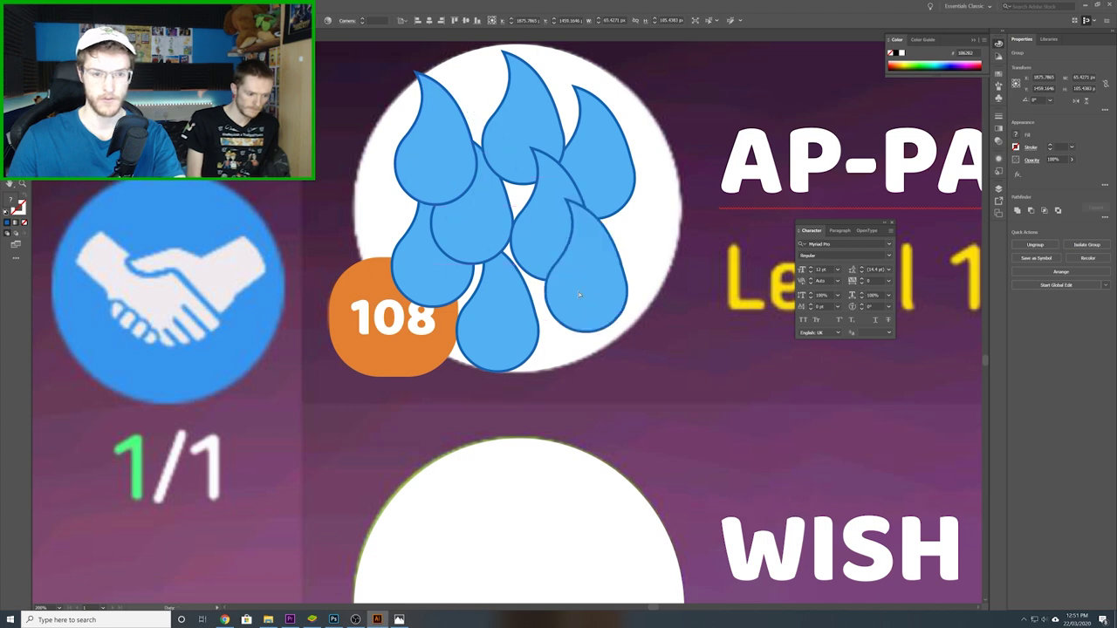
- Bring the orange 108 level badge to the front of the teardrops on the first skill icon
left_click(390, 324)
left_click(327, 362)
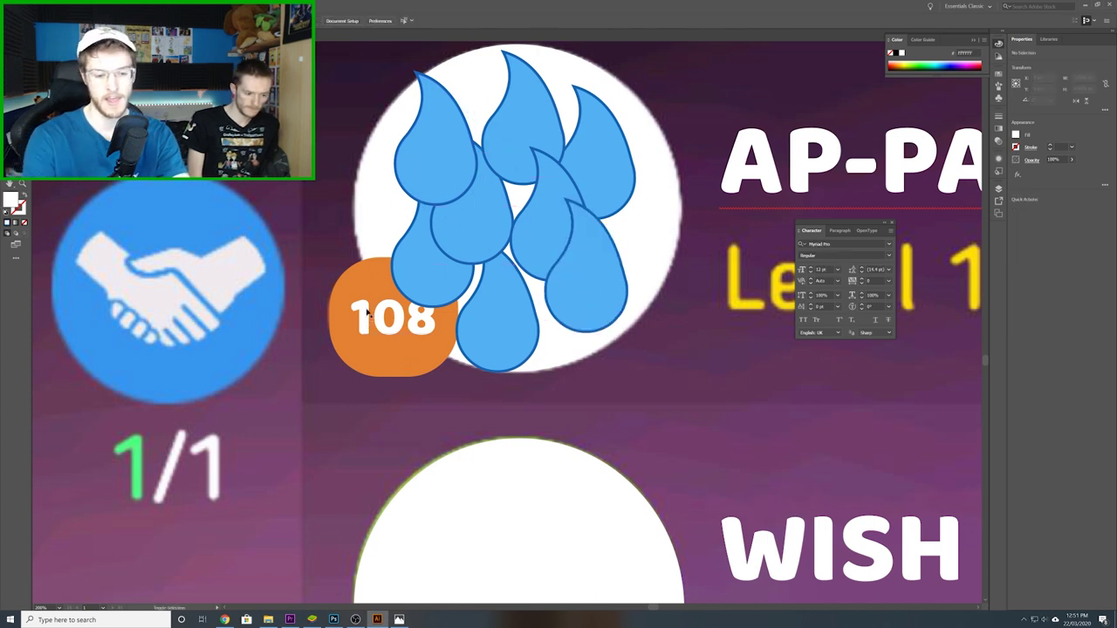
left_click(371, 328)
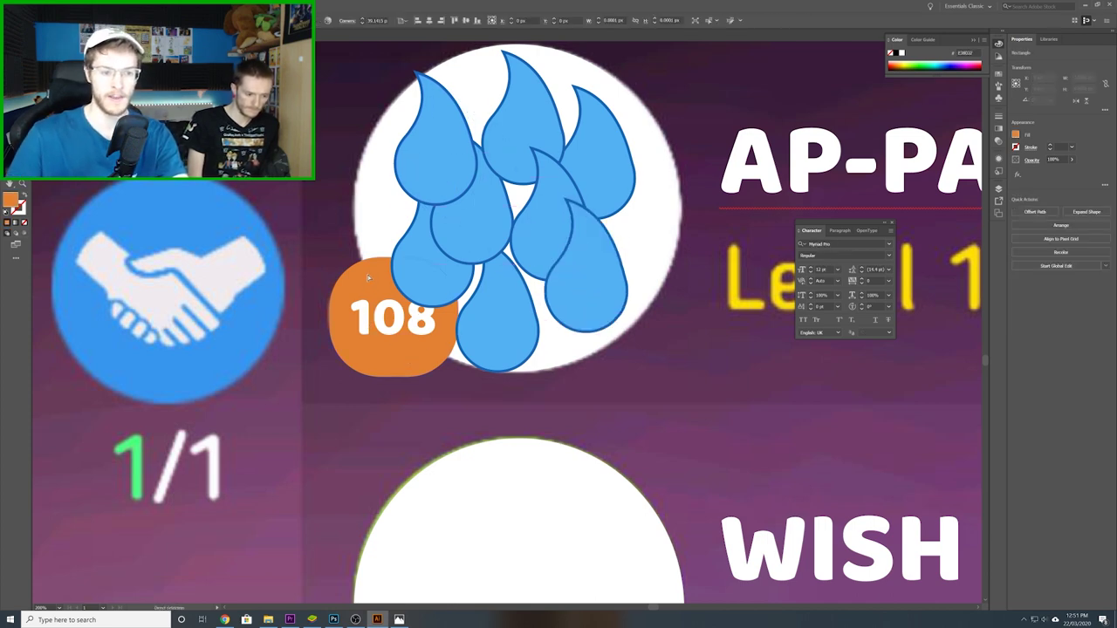
left_click(379, 348)
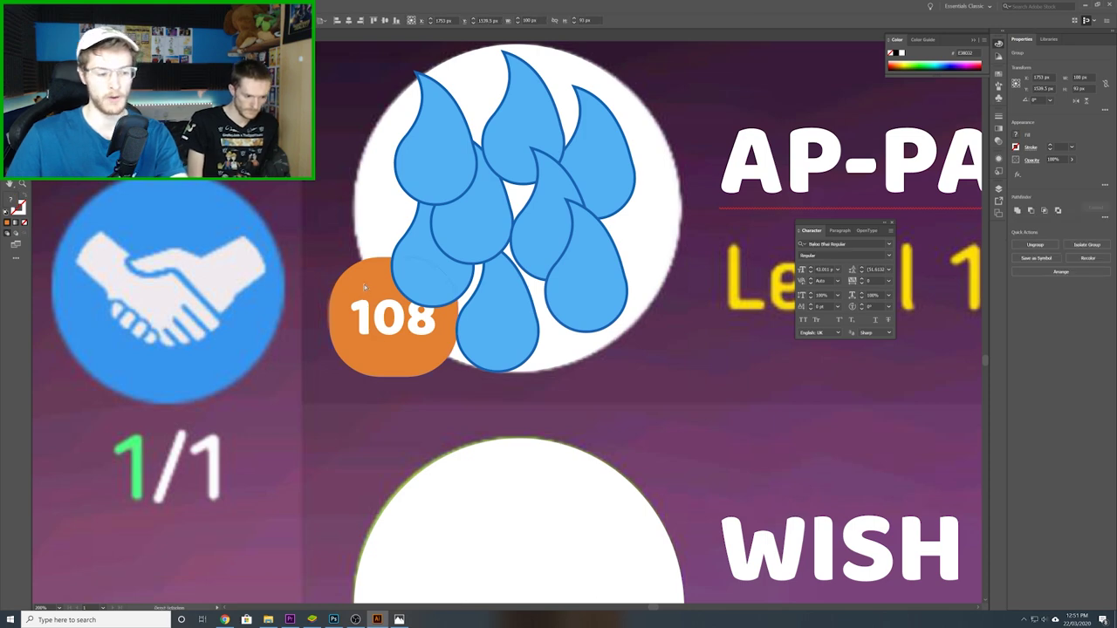
key("ctrl+shift+a")
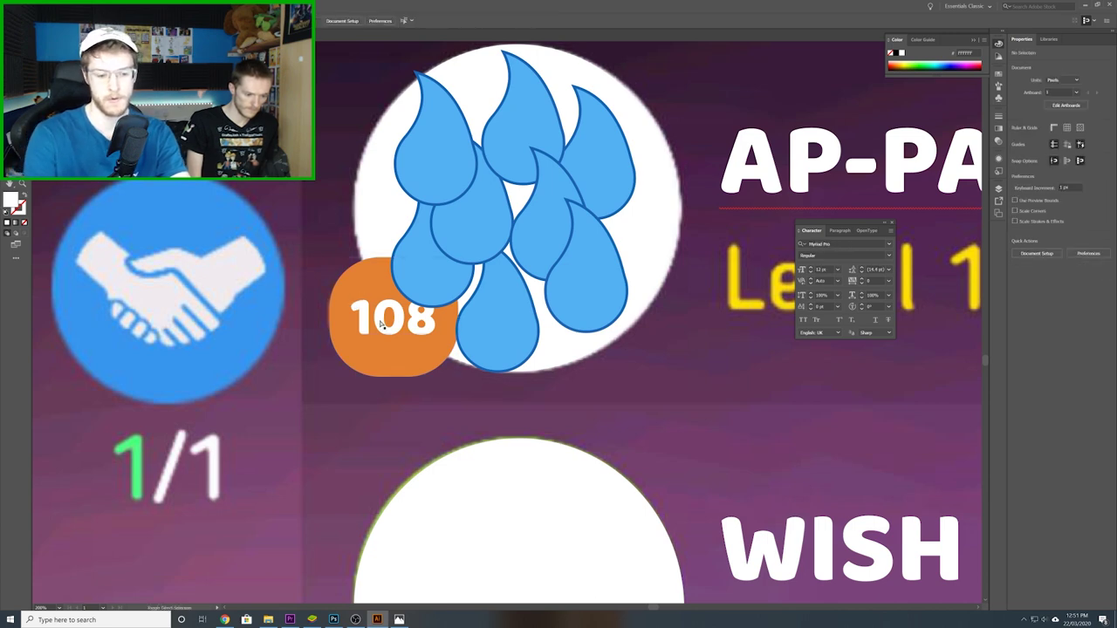
left_click(388, 294)
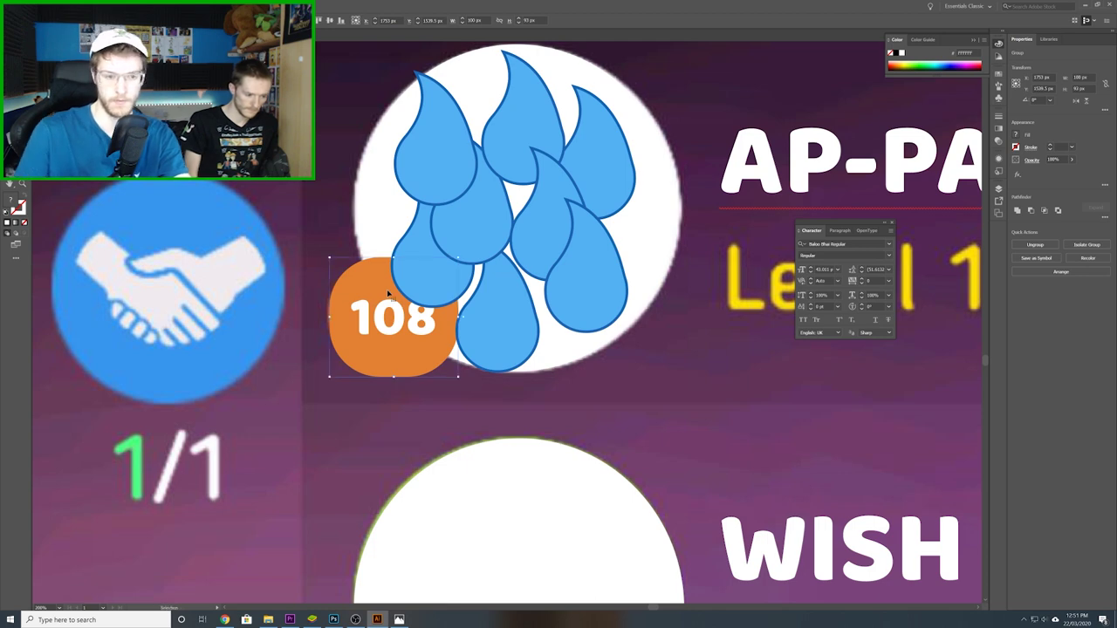
right_click(389, 294)
mouse_move(445, 386)
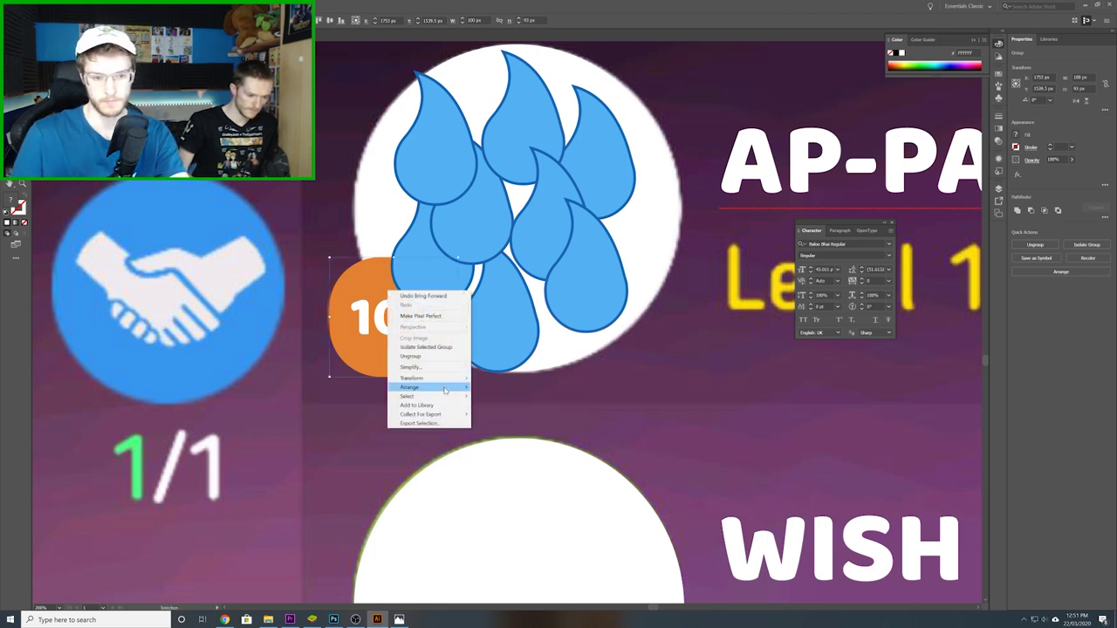
left_click(498, 387)
left_click(593, 392)
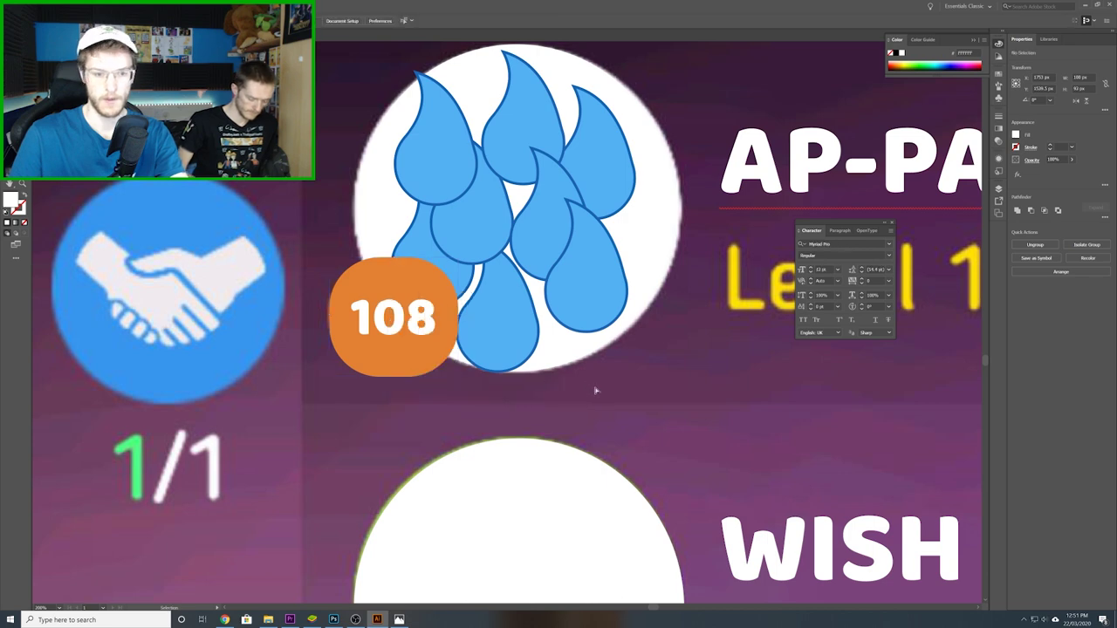
- Rename the first skill from AP-PAW-LING to "TEARS OF SADNESS"
scroll(603, 339, "right", 1)
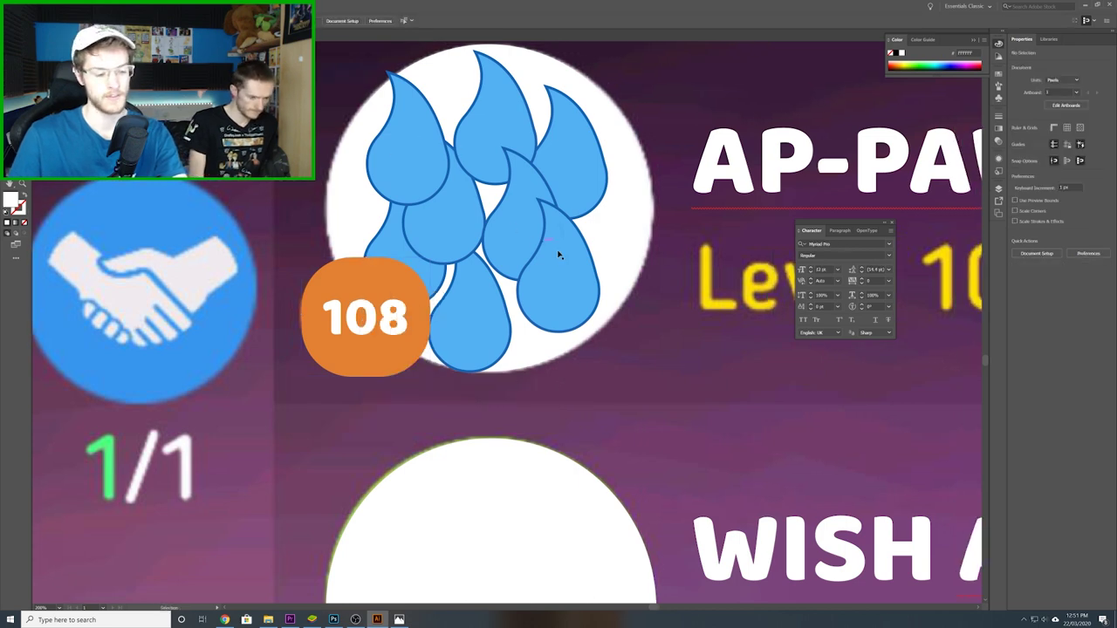
scroll(559, 255, "down", 5)
left_click_drag(702, 328, 604, 337)
left_click(541, 250)
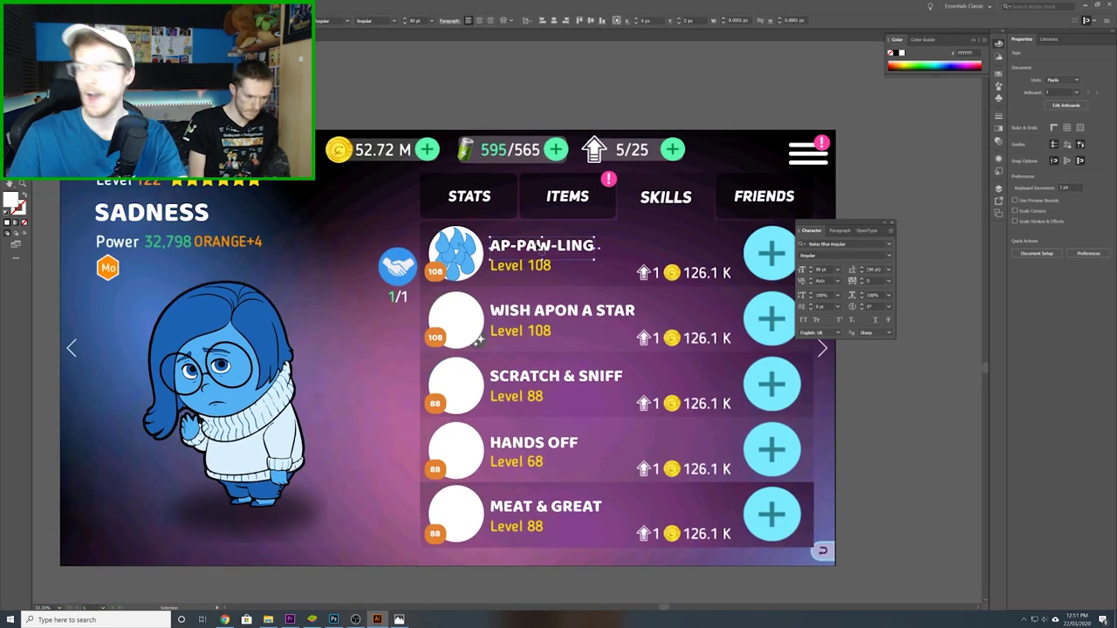
double_click(537, 246)
type("TER")
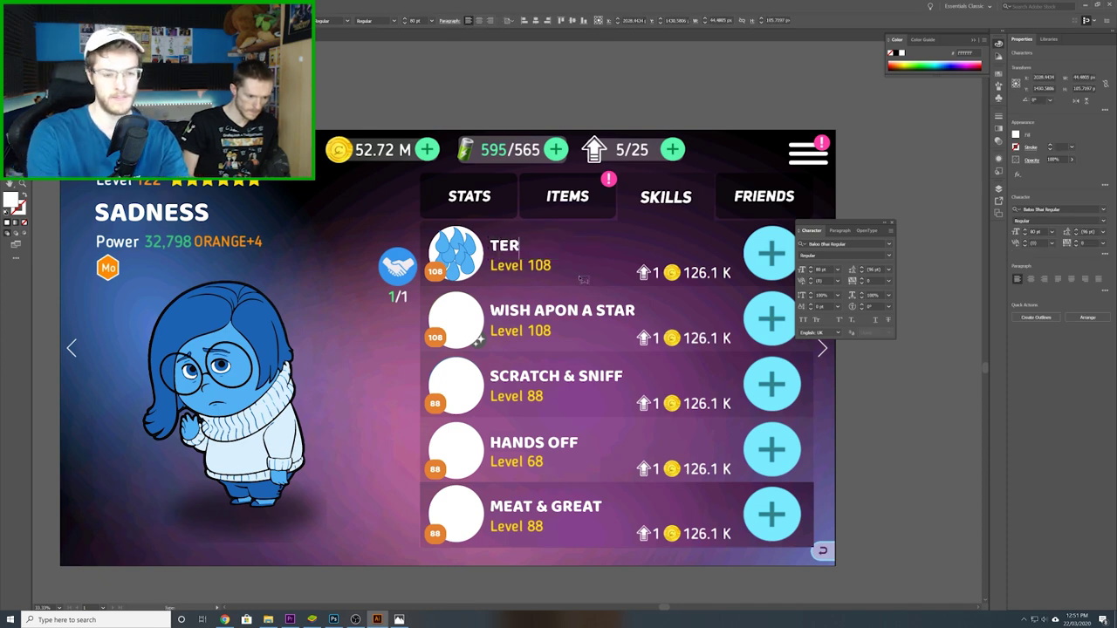
type("A")
key("BackSpace")
key("BackSpace")
type("ARS OF")
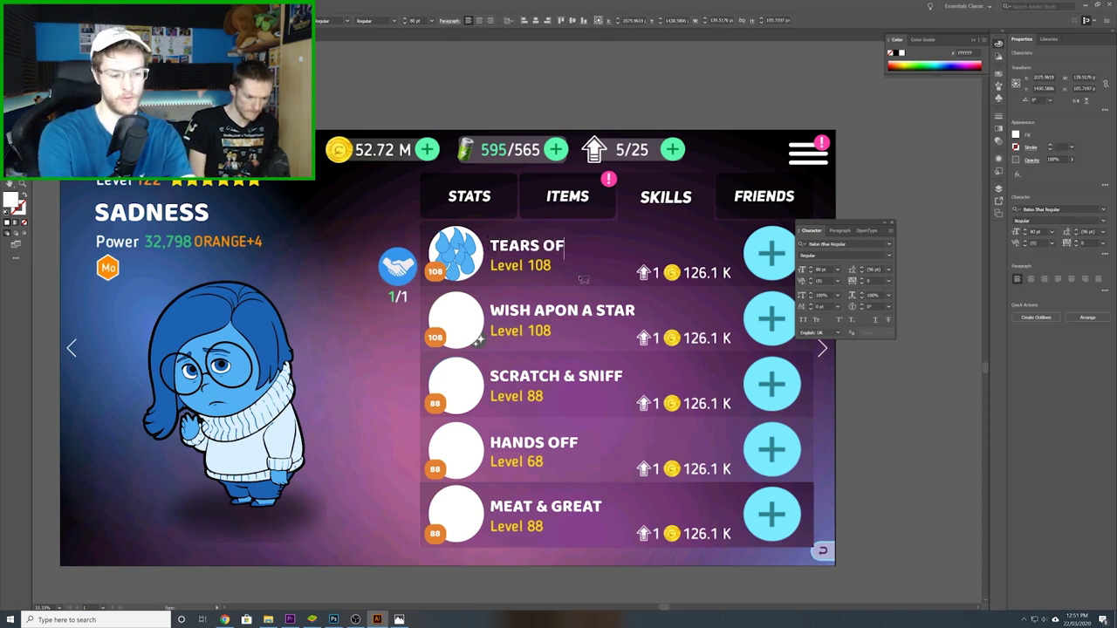
type(" SADNESS")
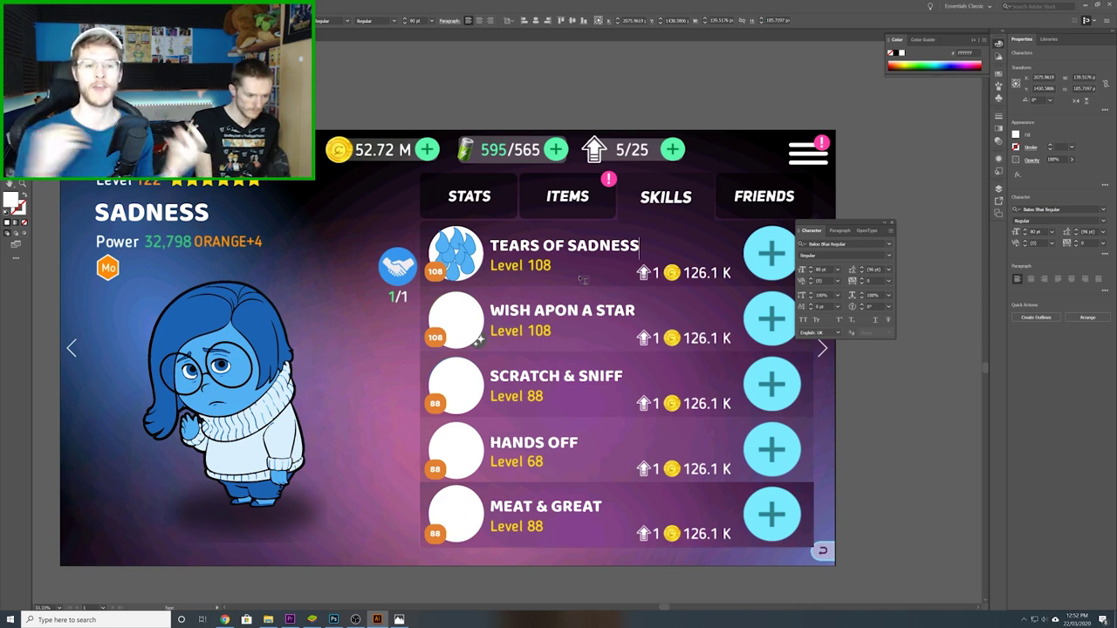
left_click(402, 99, "ctrl")
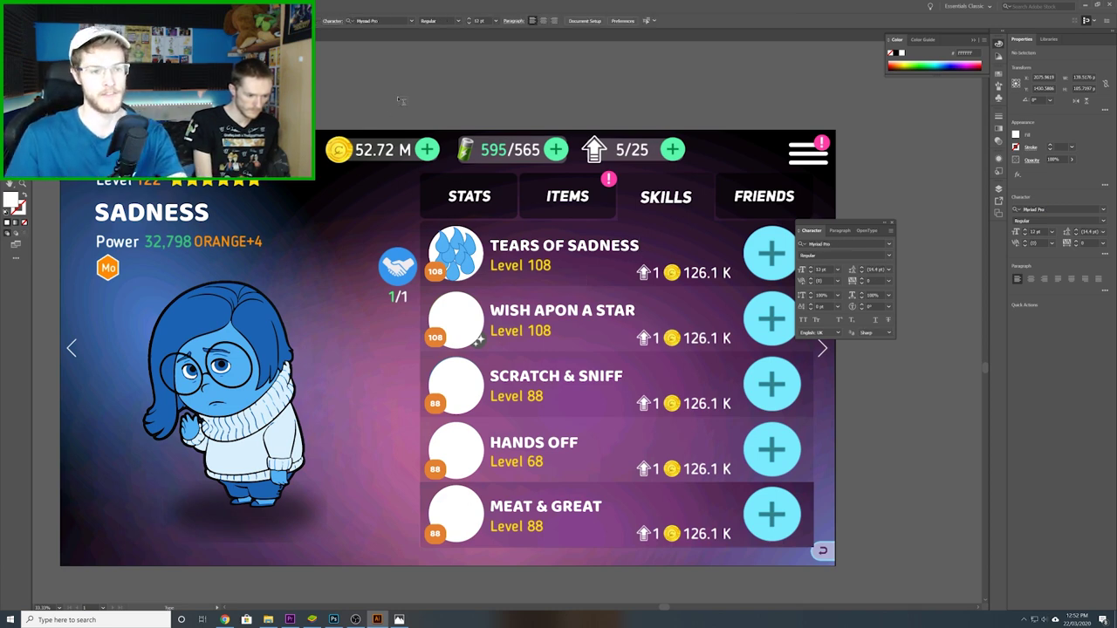
- Rename the second skill from WISH APON A STAR to "FEELING DOWN"
key("v")
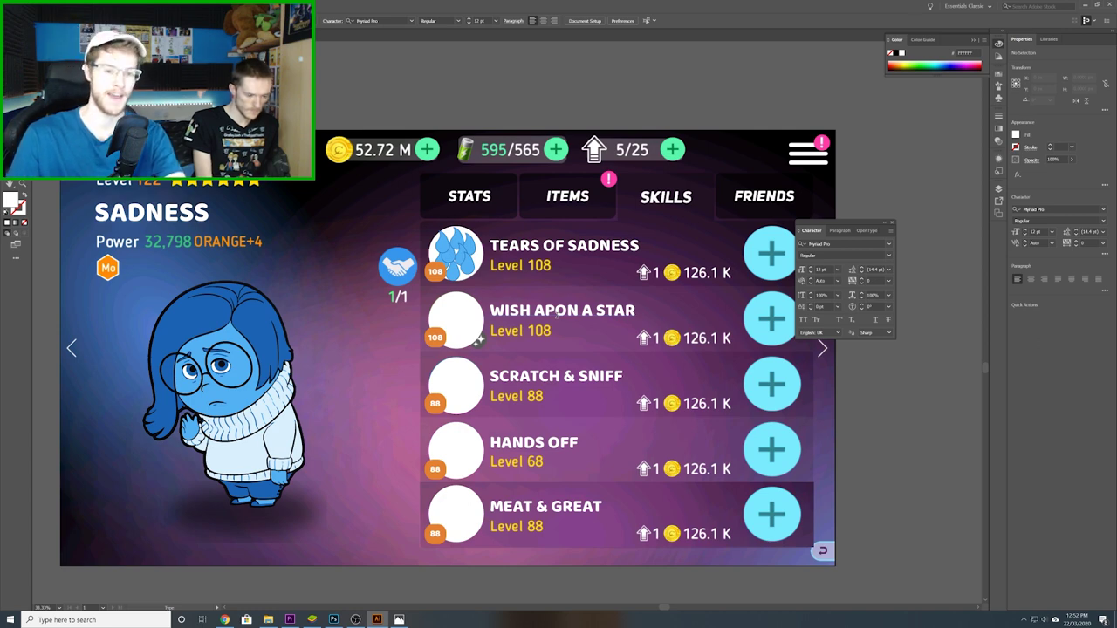
triple_click(556, 314)
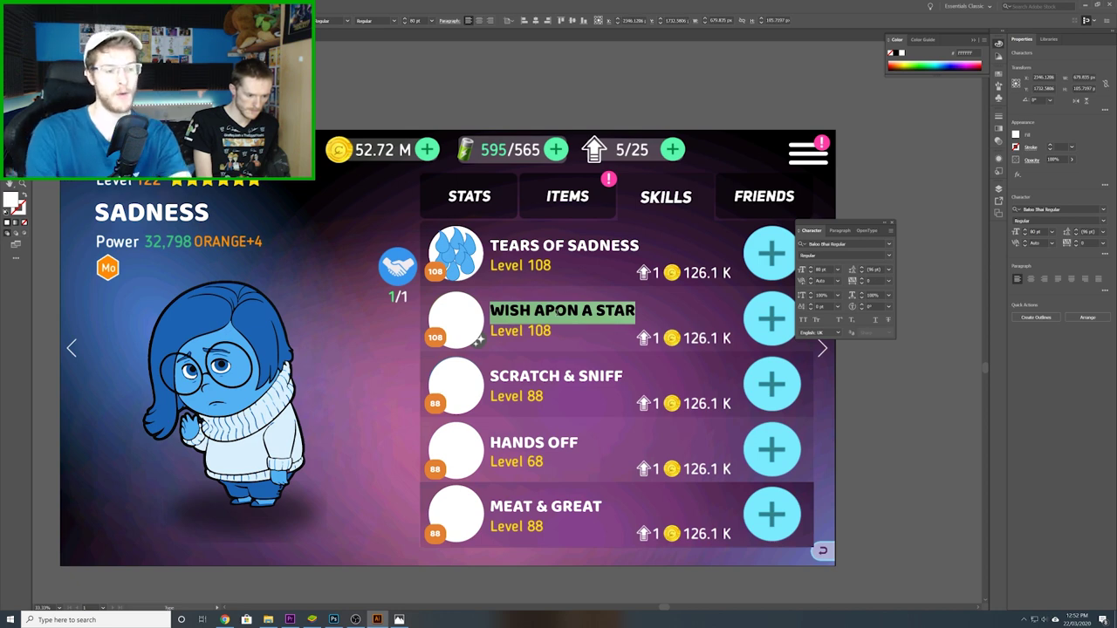
type("FEELING DOWN")
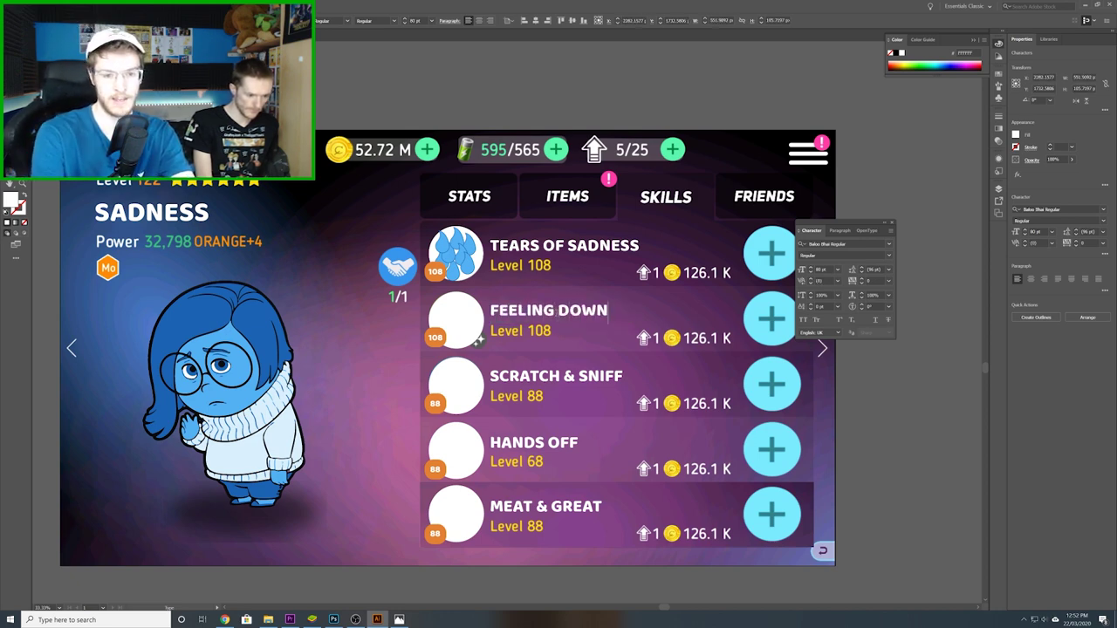
left_click(9, 42)
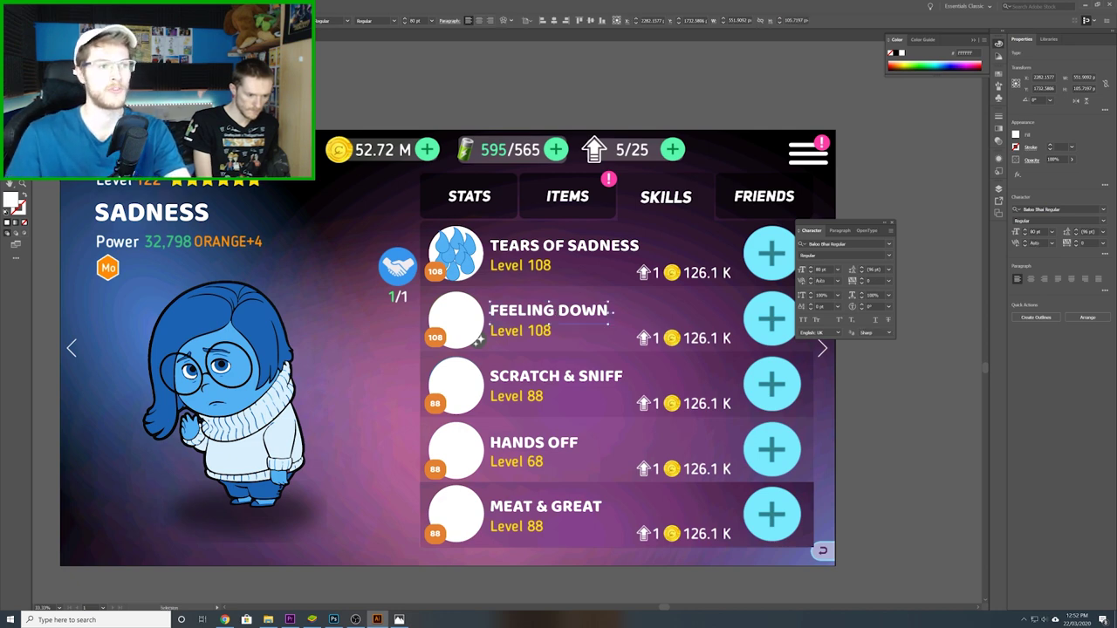
left_click(71, 395)
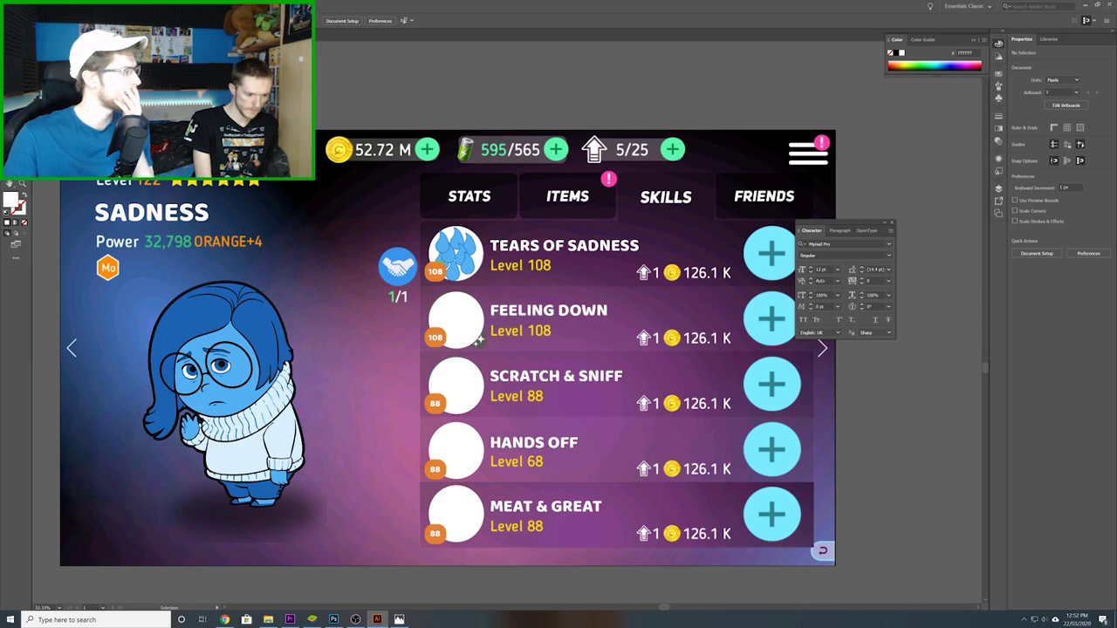
- Bring the blue pirate bird picture from the file folder into the document and place it on the empty canvas beside the artboard
key("alt+Tab")
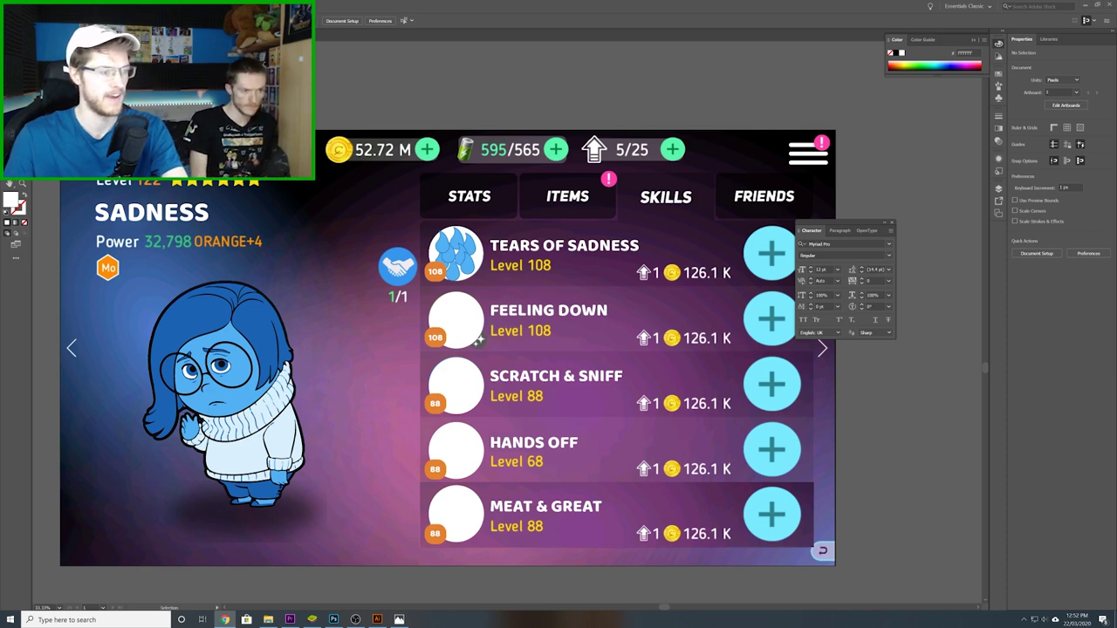
left_click_drag(1, 349, 1115, 301)
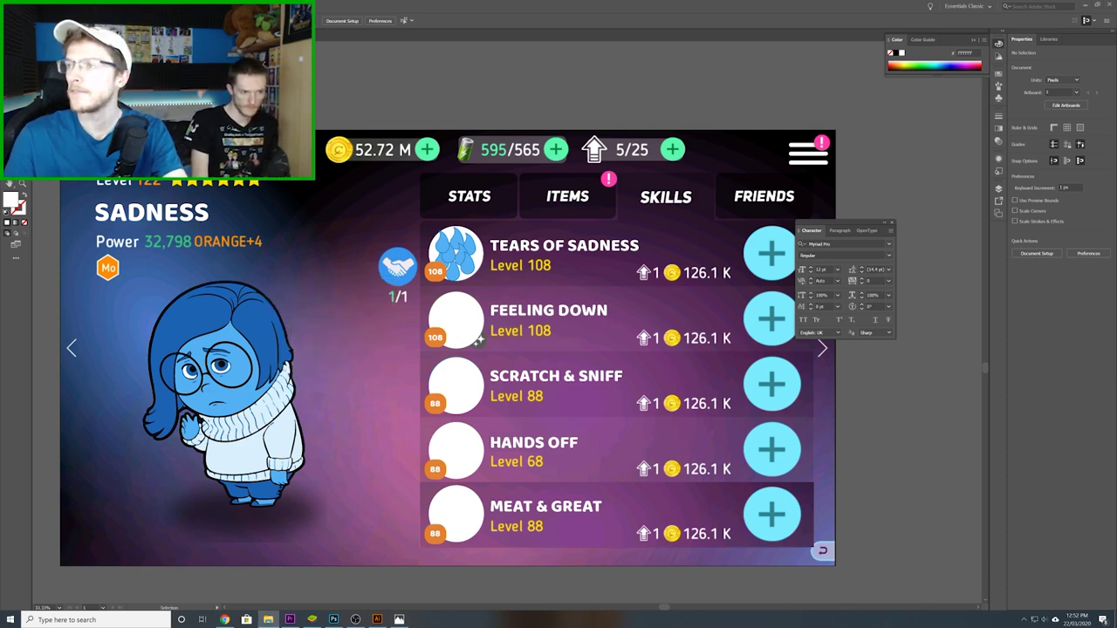
left_click_drag(939, 510, 873, 489)
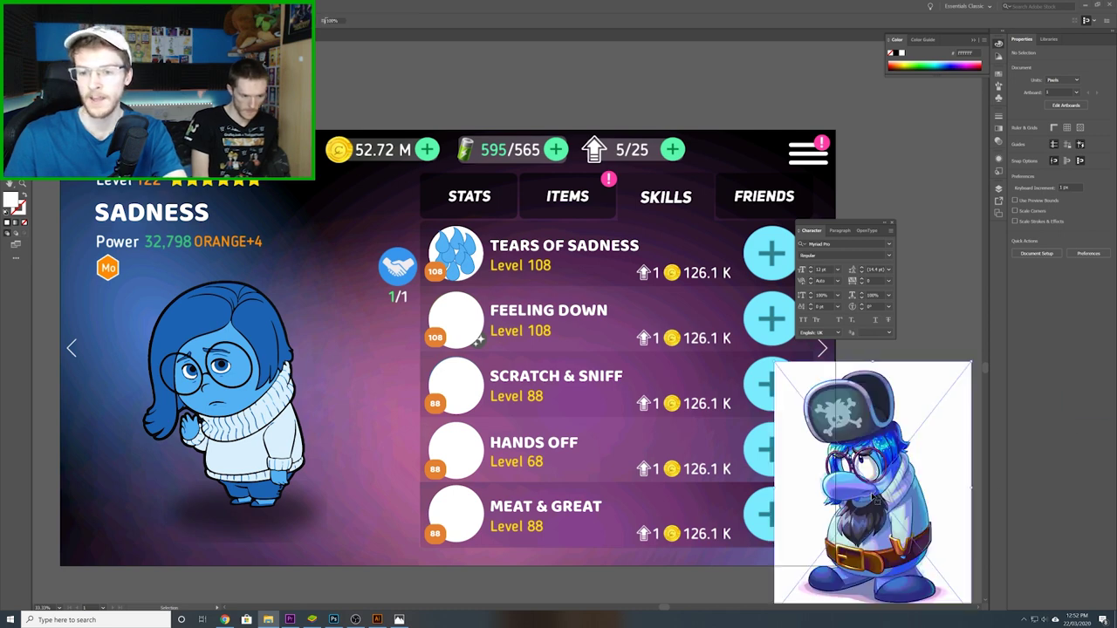
left_click_drag(629, 377, 239, 285)
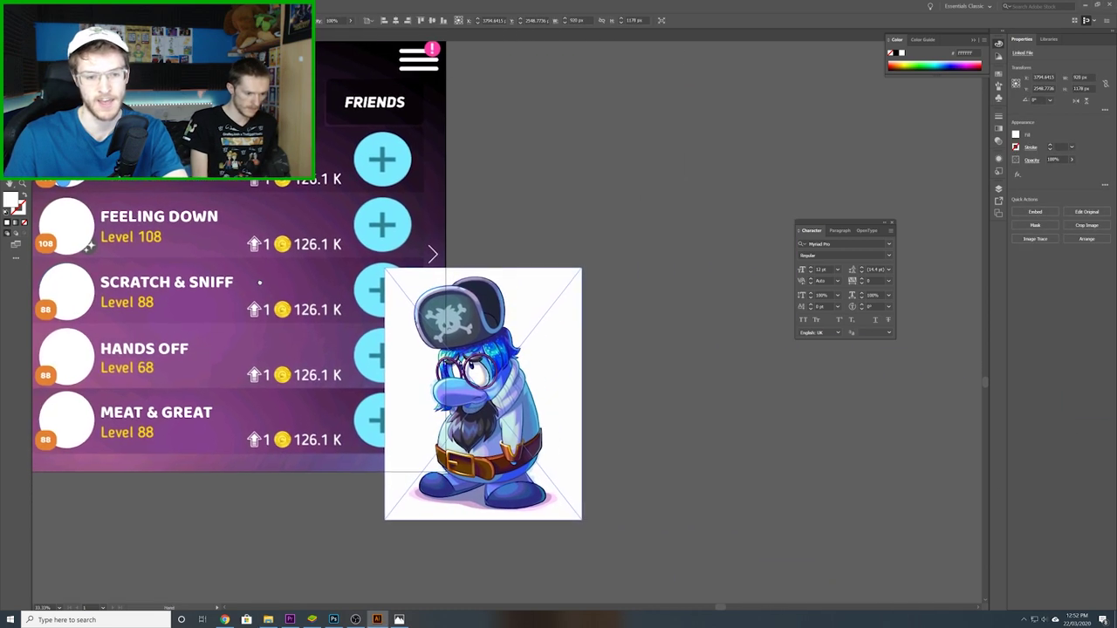
left_click_drag(553, 374, 659, 228)
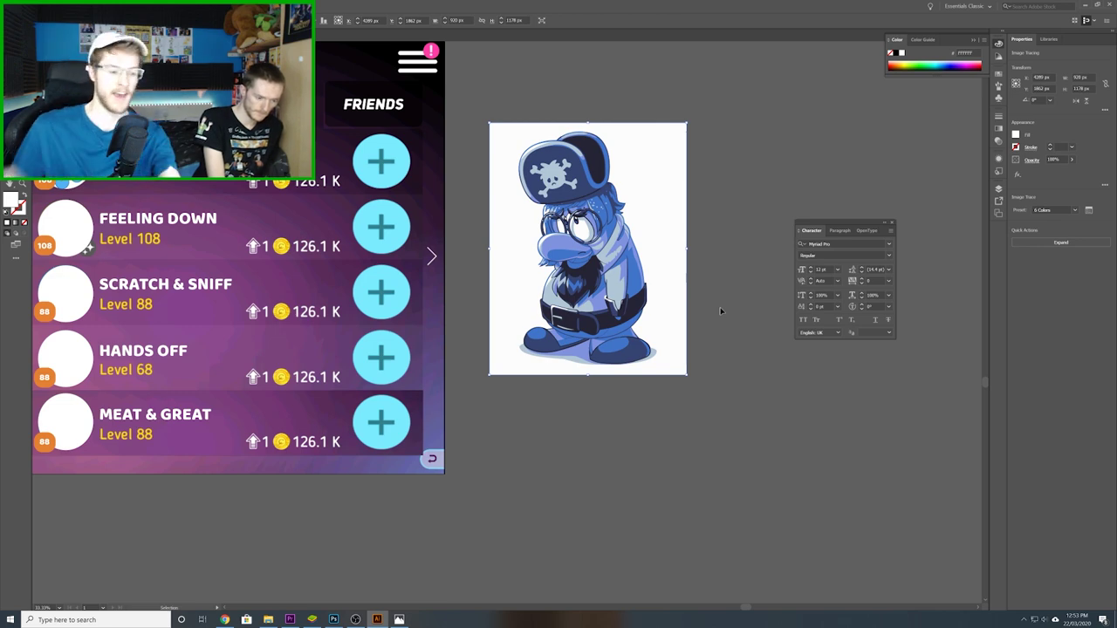
- Expand the image-traced pirate bird into paths and delete its white background shape
left_click(200, 20)
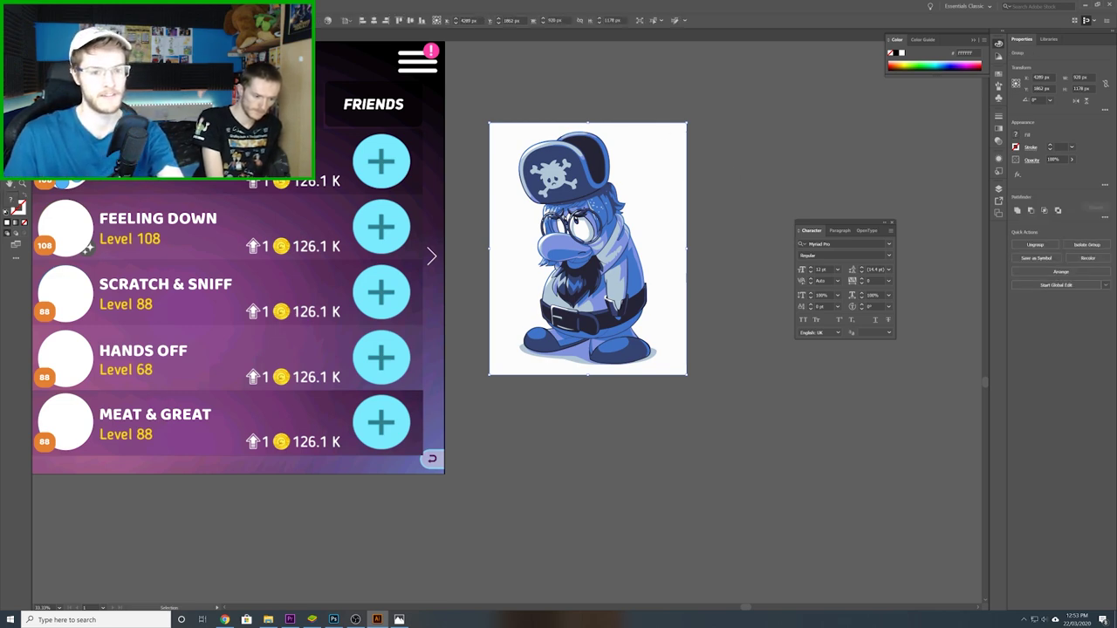
key("a")
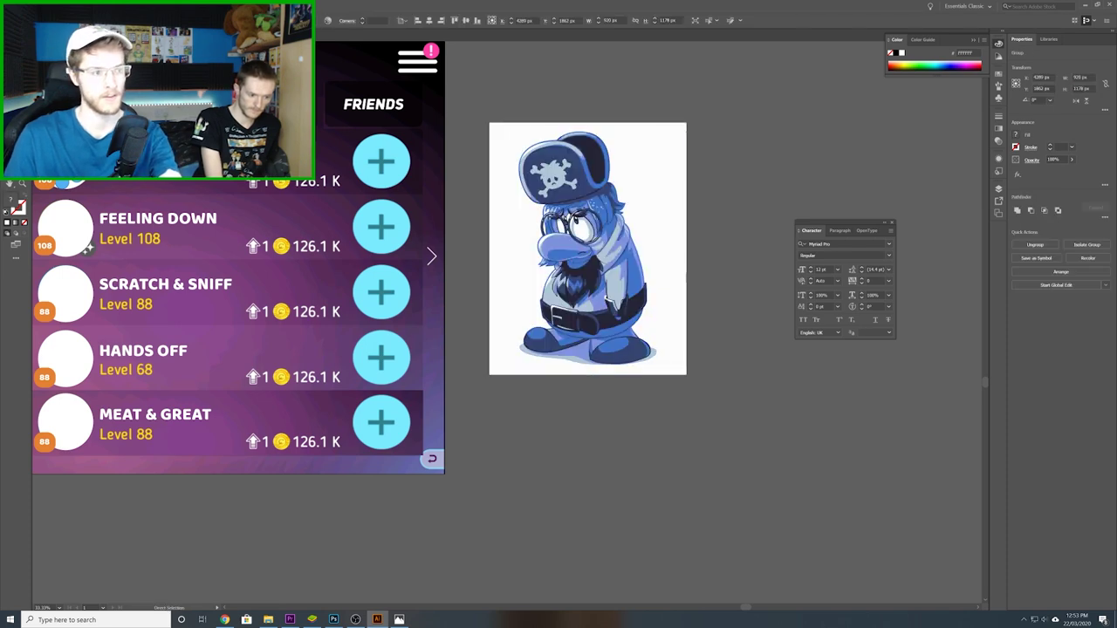
key("v")
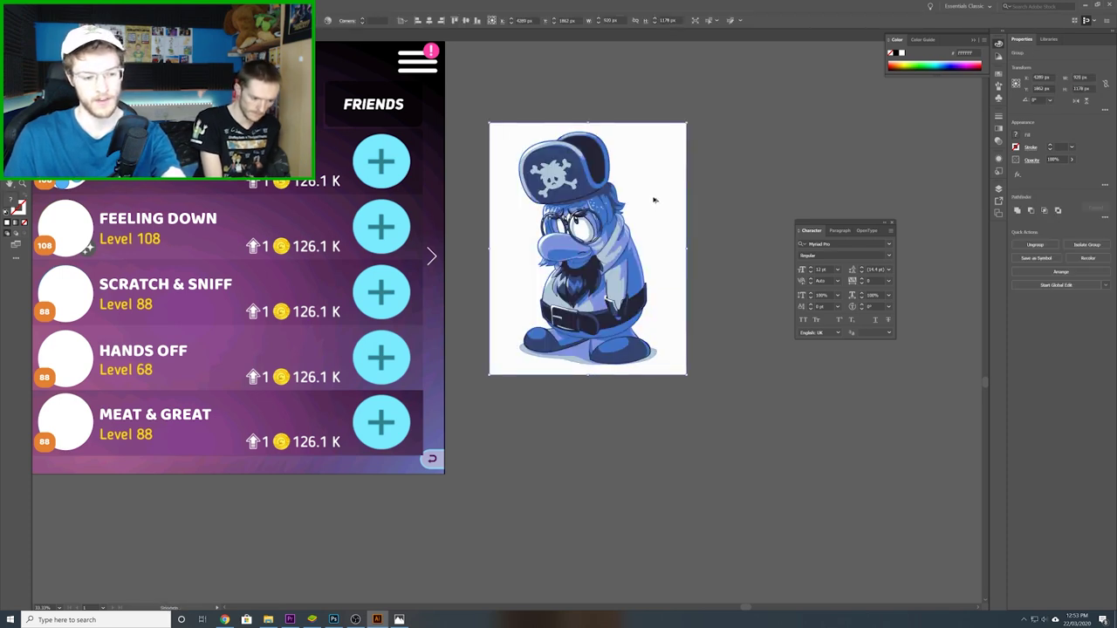
key("a")
left_click(744, 243)
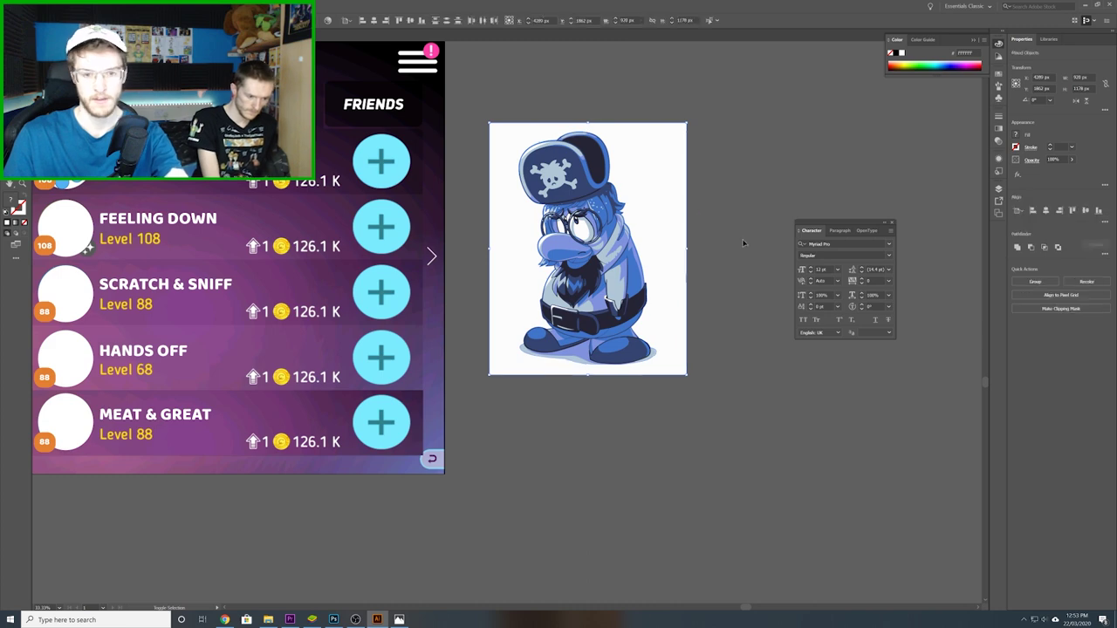
left_click(660, 213)
key("Delete")
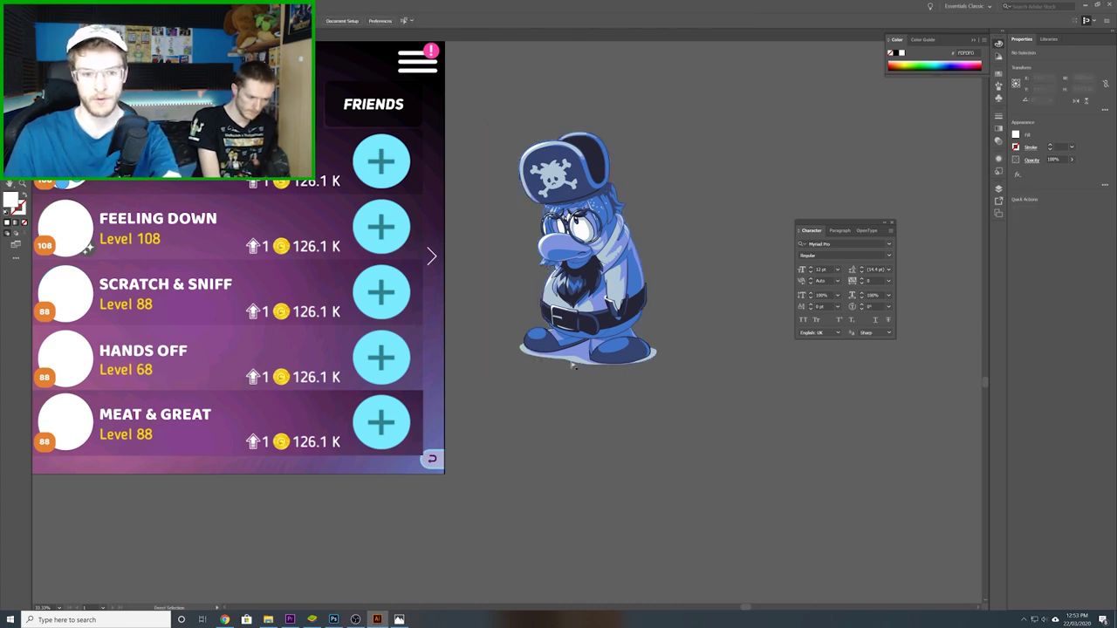
- Delete the pale ground shadow pieces beneath the pirate bird's feet
left_click(574, 360)
key("Delete")
key("Delete")
left_click(589, 360)
key("Delete")
key("Delete")
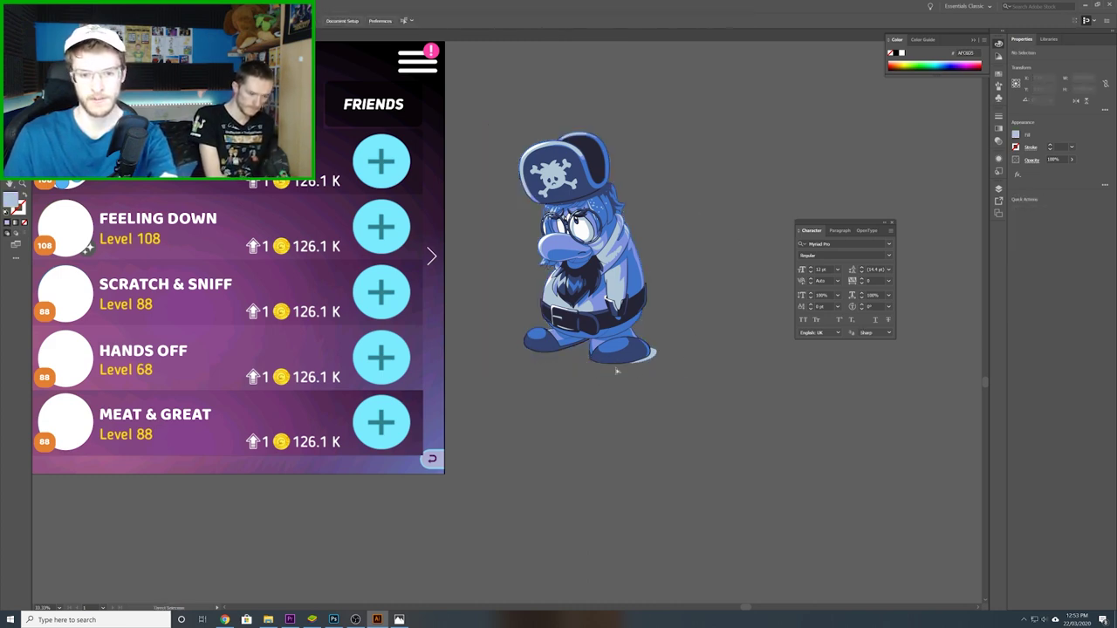
left_click(654, 358)
key("Delete")
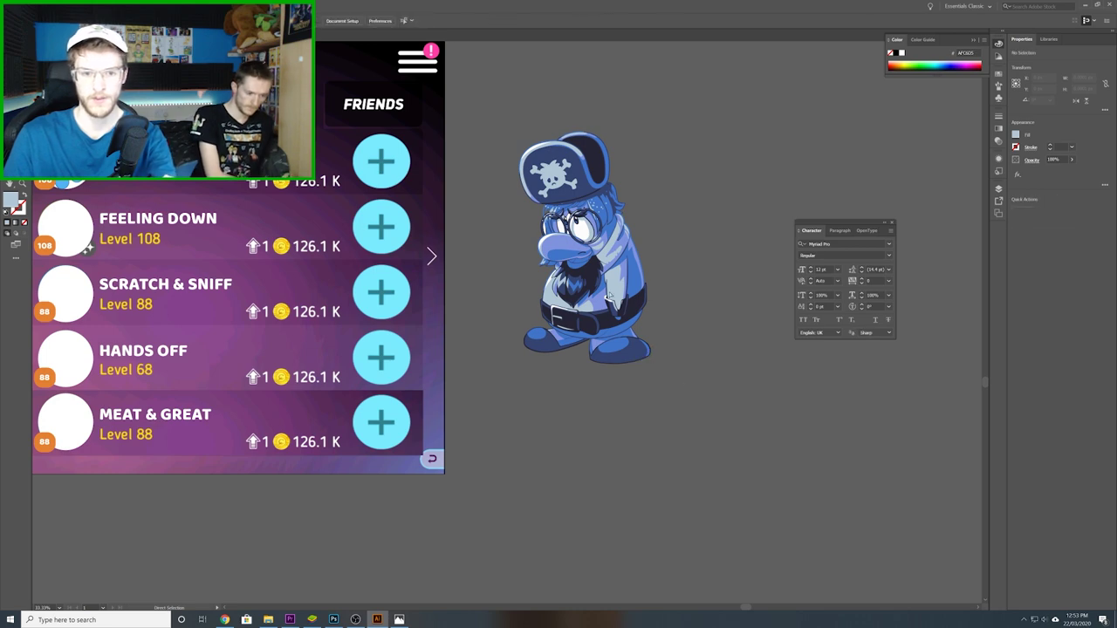
- Move the whole pirate bird onto the FEELING DOWN skill row and shrink it over the white icon circle
key("ctrl+a")
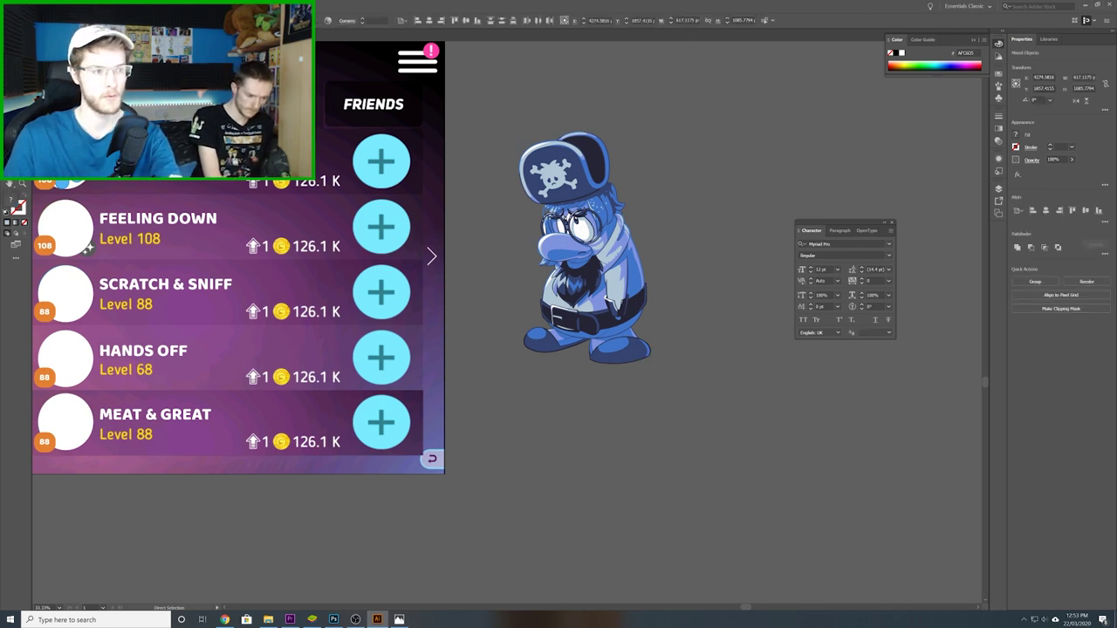
key("v")
left_click_drag(518, 205, 667, 235)
left_click_drag(701, 271, 191, 267)
scroll(190, 267, "up", 3)
scroll(474, 486, "down", 1)
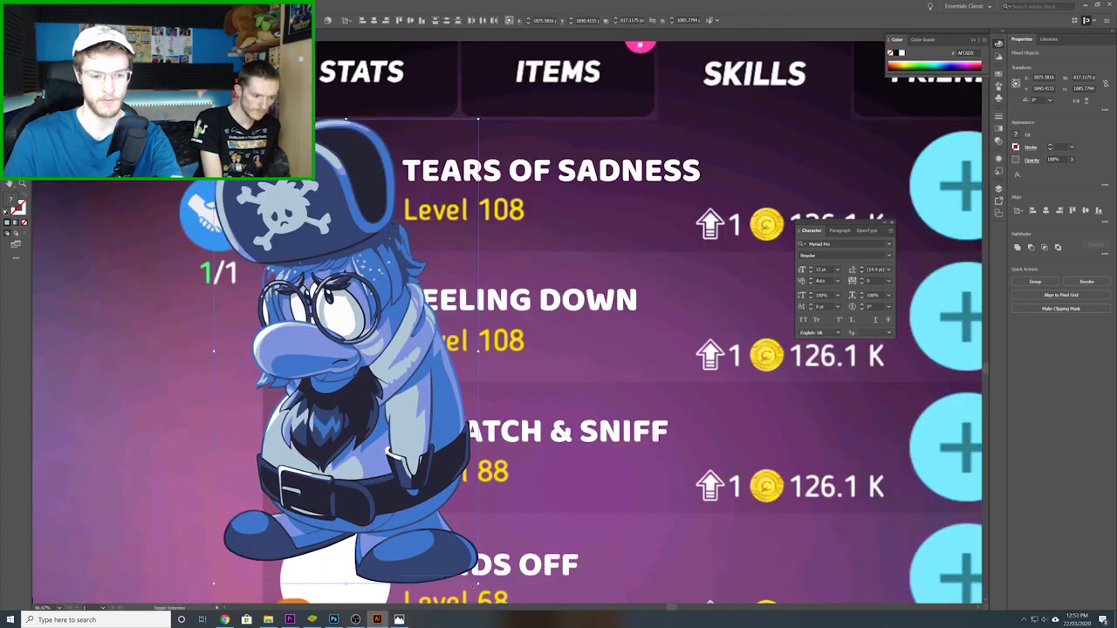
left_click_drag(476, 583, 403, 436)
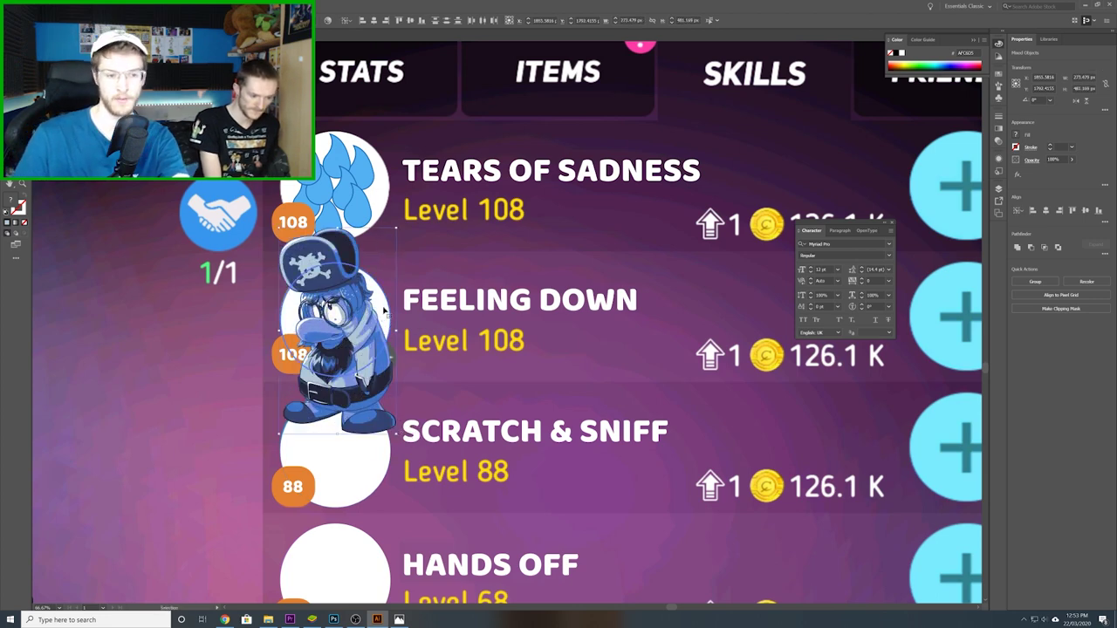
- Bring the FEELING DOWN skill's white circle to the front of the pirate bird
left_click(387, 314)
left_click(387, 314)
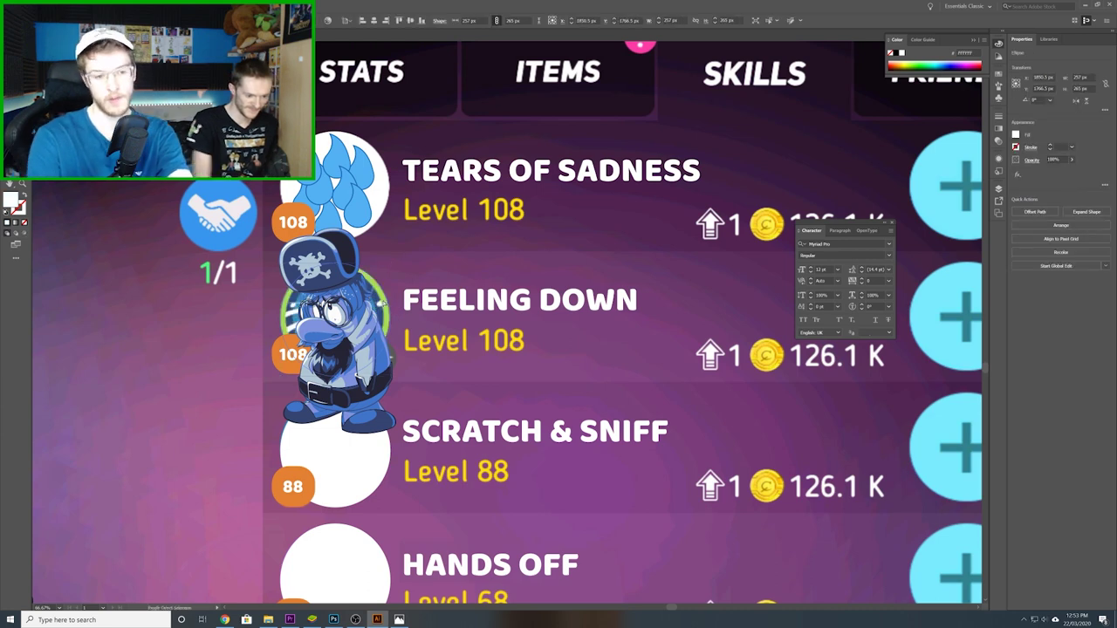
key("ctrl+shift+bracketright")
- Try to clip the pirate bird to the white circle with a clipping mask, undo it and clear the selection
left_click(374, 381, "shift")
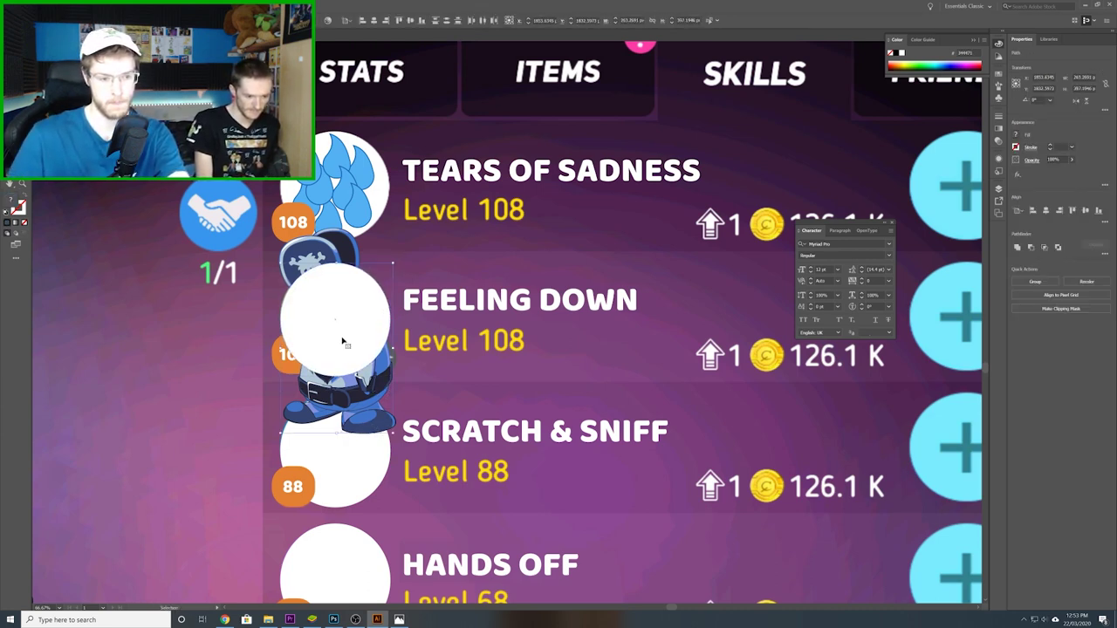
right_click(342, 340)
left_click(378, 423)
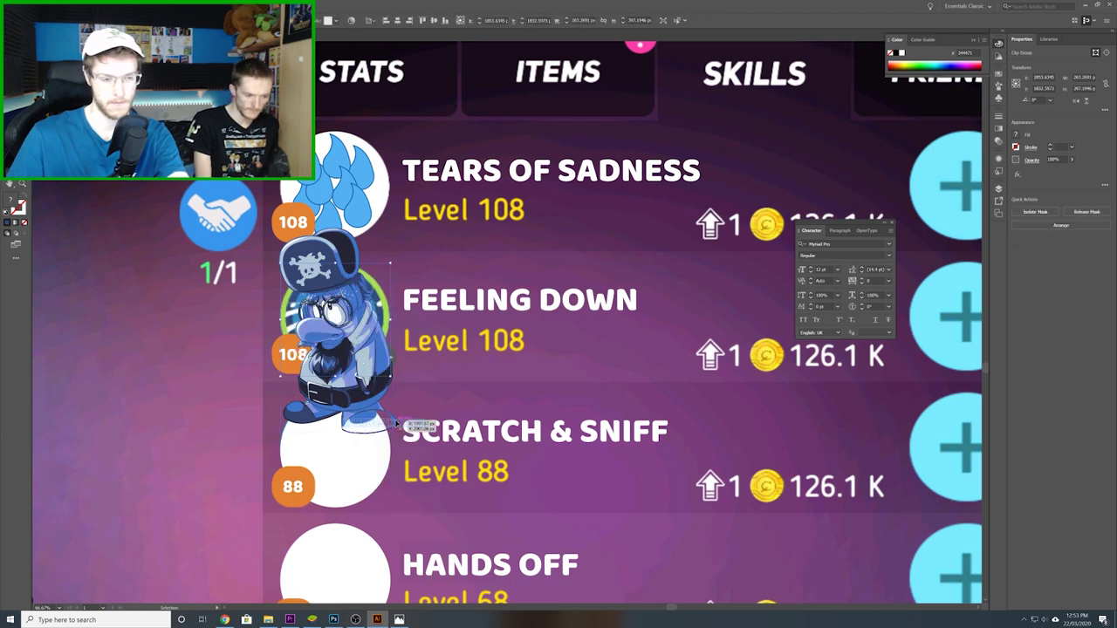
key("ctrl+z")
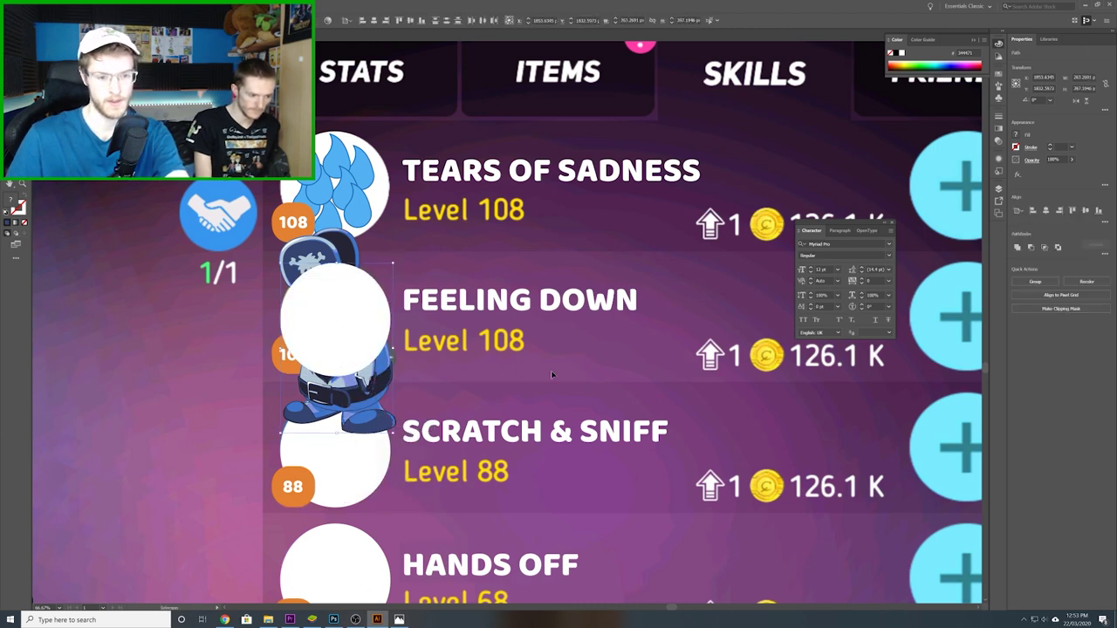
key("ctrl+shift+a")
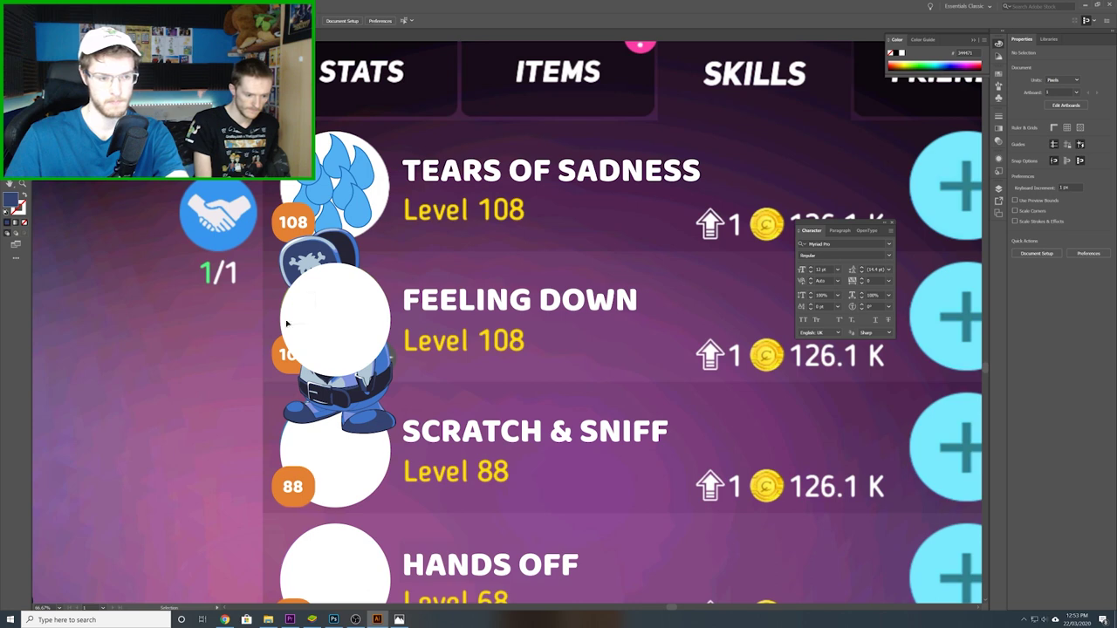
left_click(276, 361)
key("ctrl+shift+a")
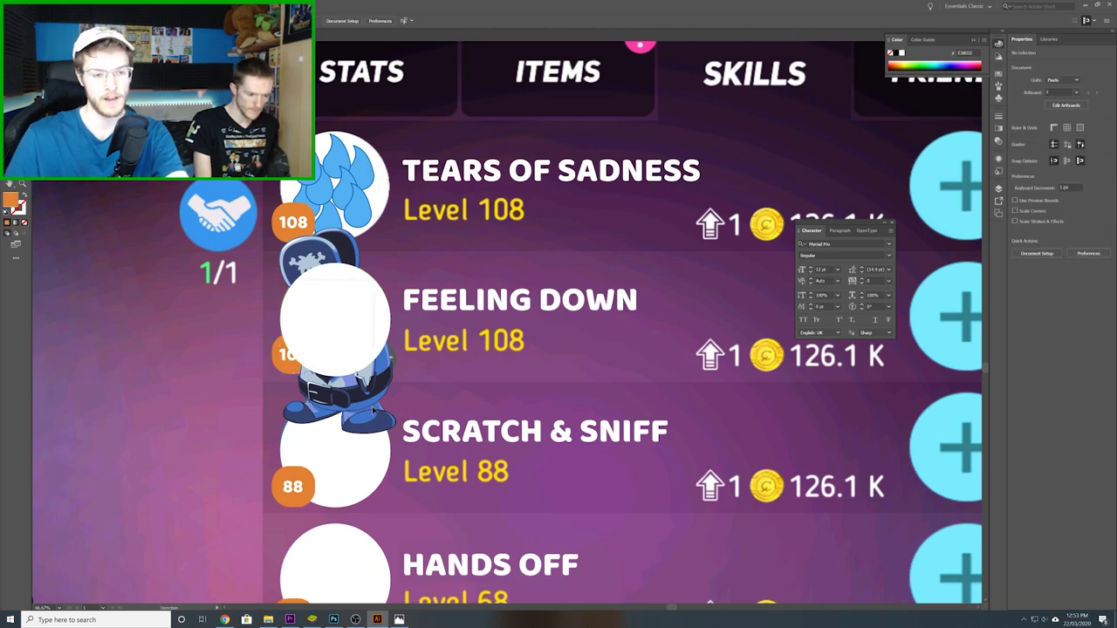
- Move the white circle off the pirate bird and group the bird's pieces
left_click_drag(345, 331, 542, 336)
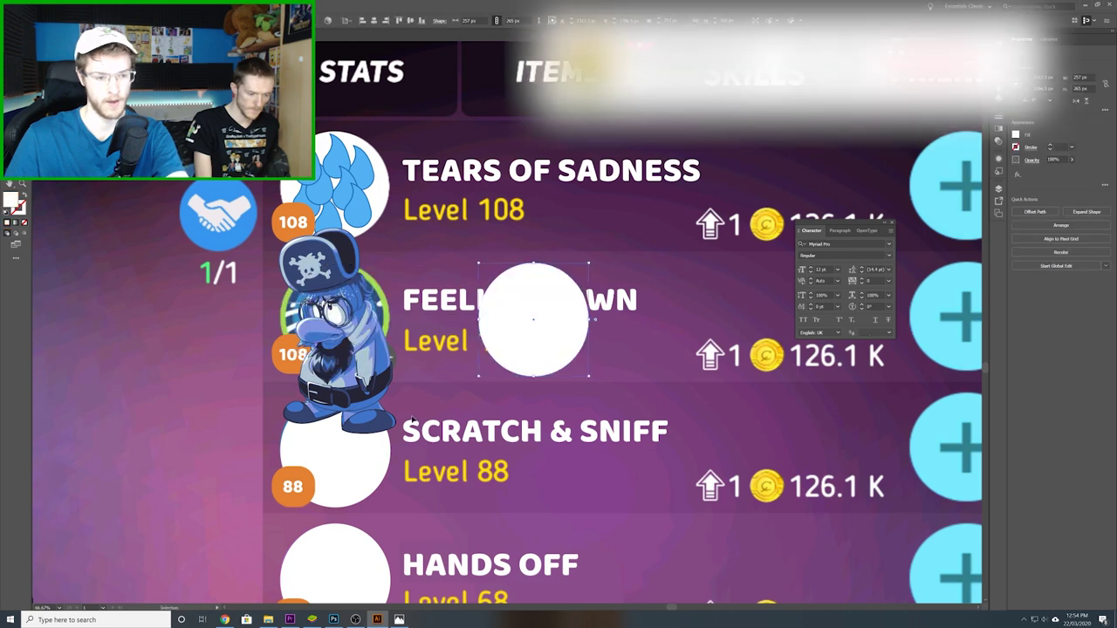
left_click_drag(409, 419, 469, 342)
key("ctrl+z")
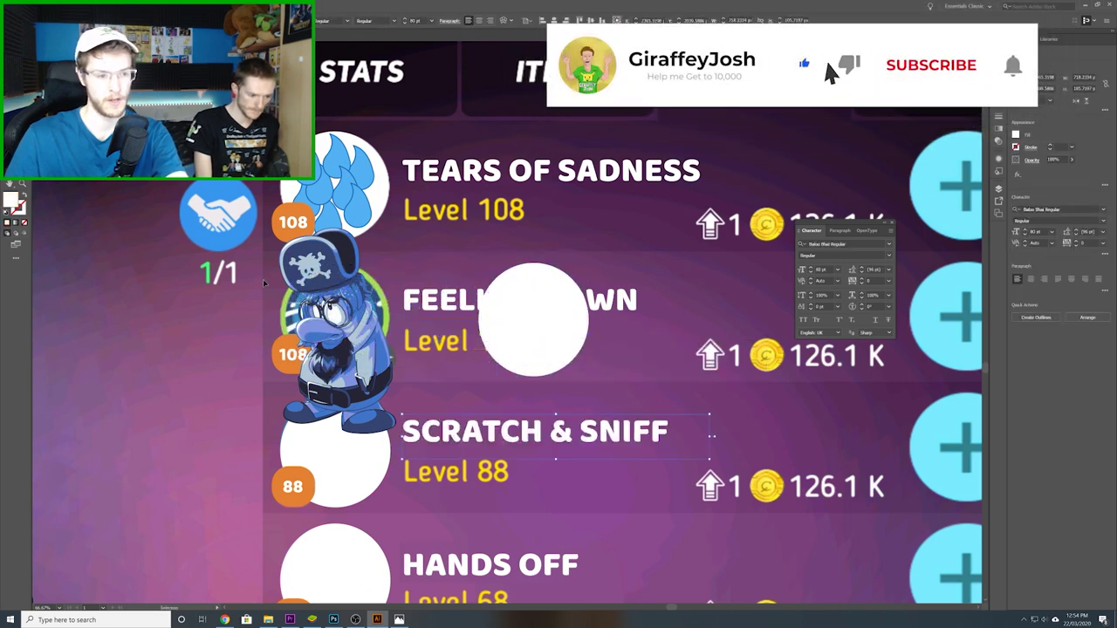
left_click(389, 429)
key("ctrl+g")
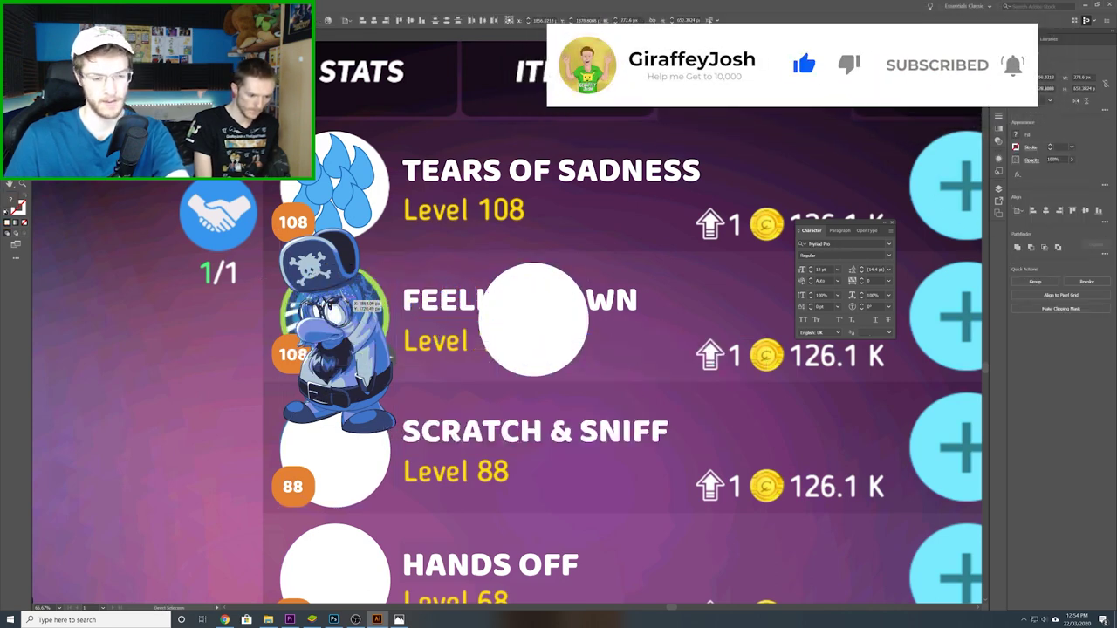
left_click(455, 389)
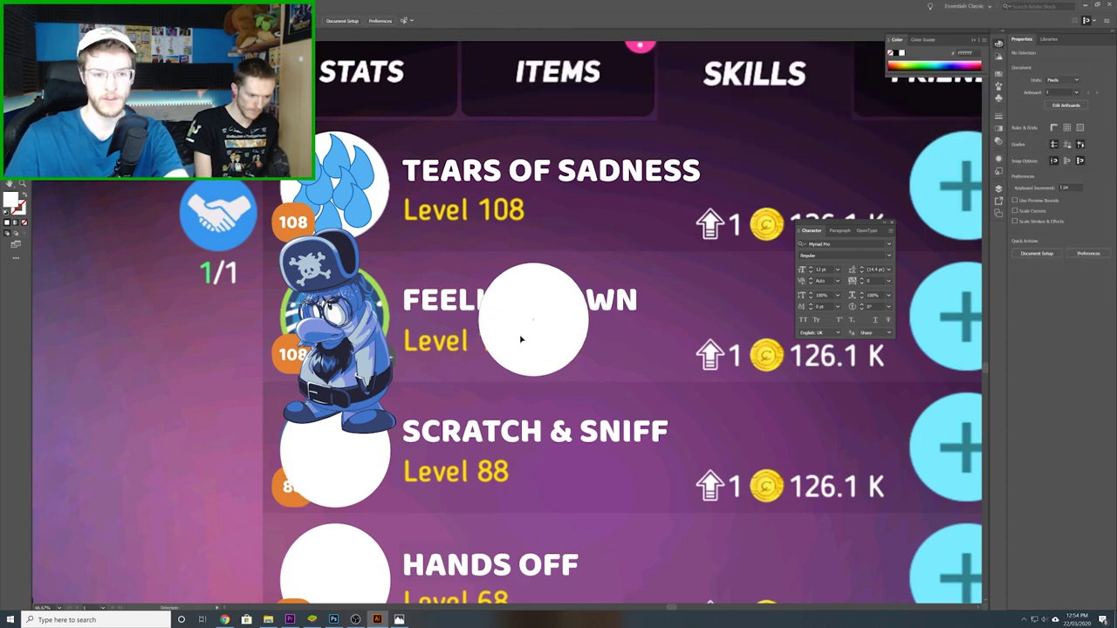
- Move the white circle back over the pirate bird's head and make a clipping mask from it
left_click_drag(521, 327, 320, 329)
left_click(342, 395, "shift")
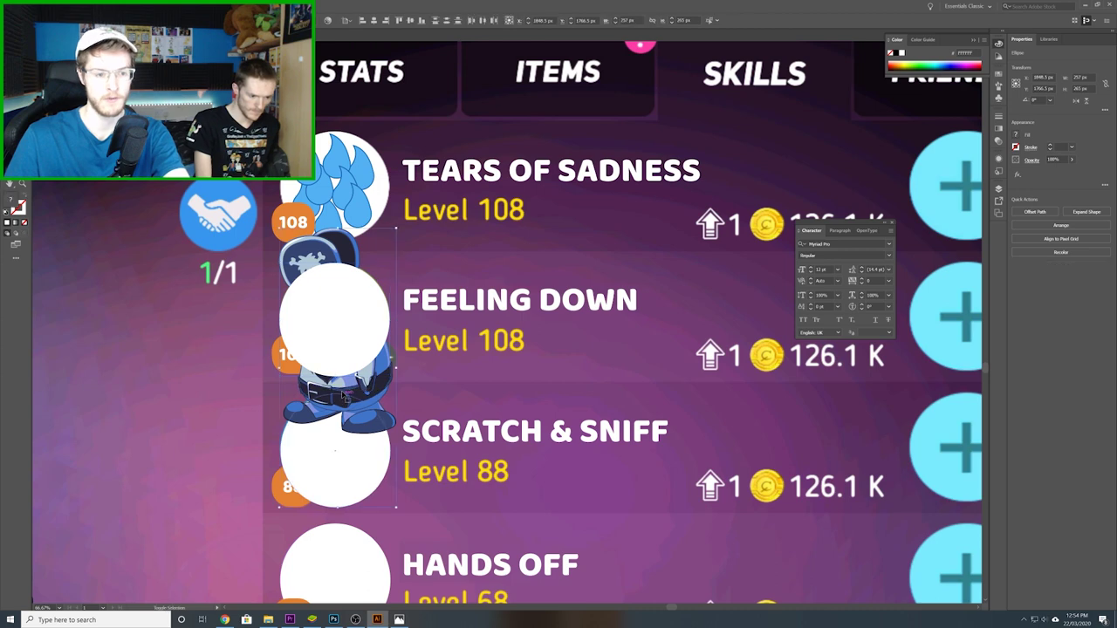
right_click(336, 330)
left_click(371, 398)
left_click(239, 410)
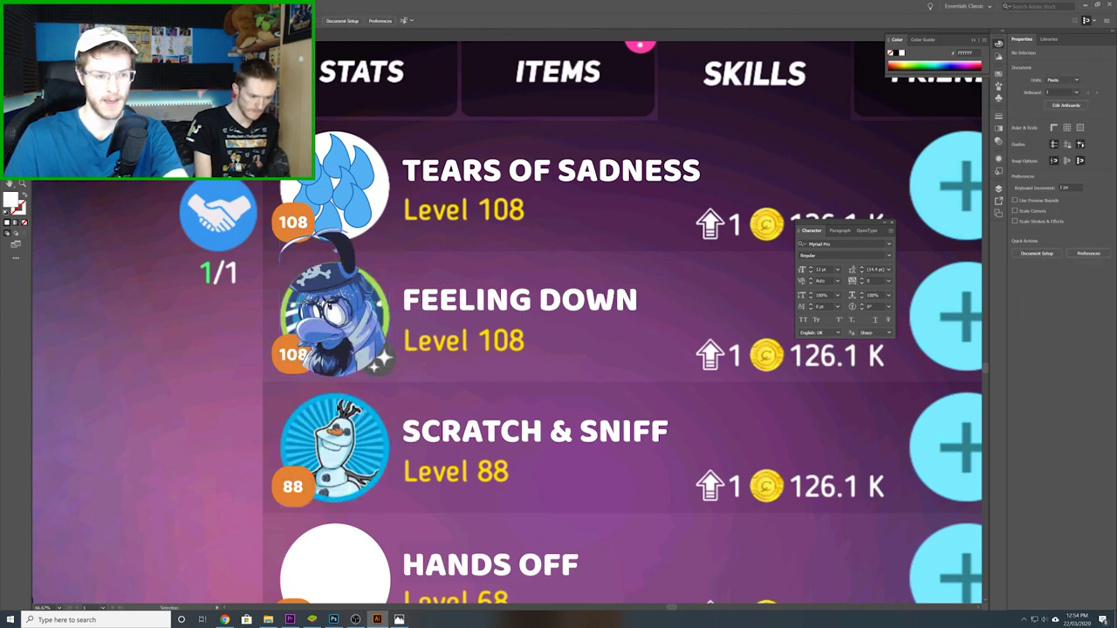
- Delete the leftover hat and feather pieces sticking out above the FEELING DOWN icon's circle
scroll(360, 272, "down", 1)
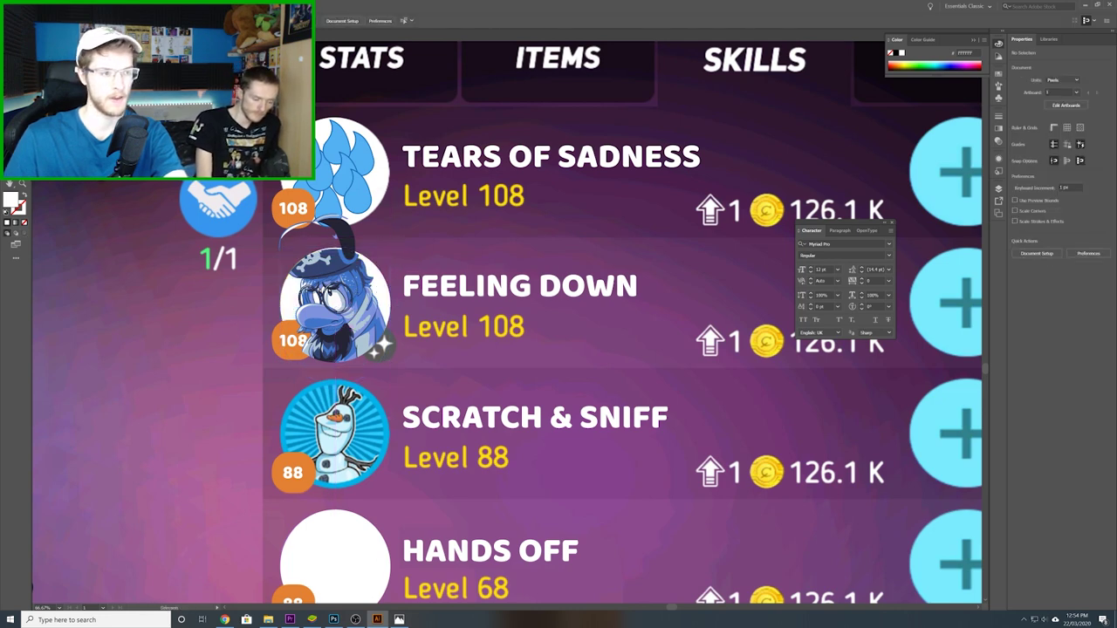
left_click(337, 234)
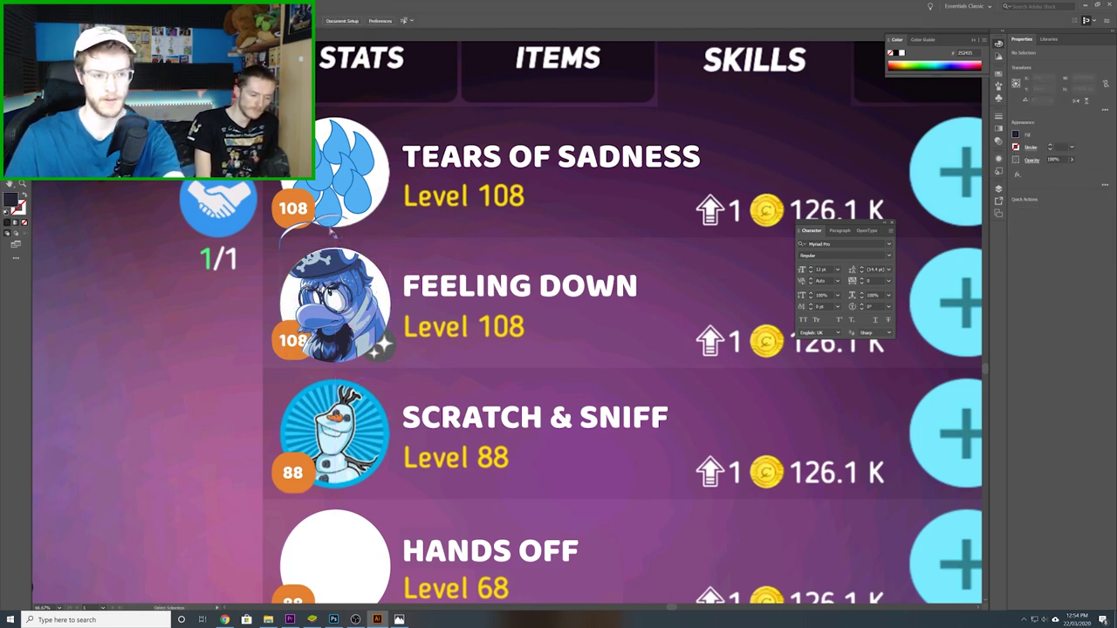
left_click(281, 244)
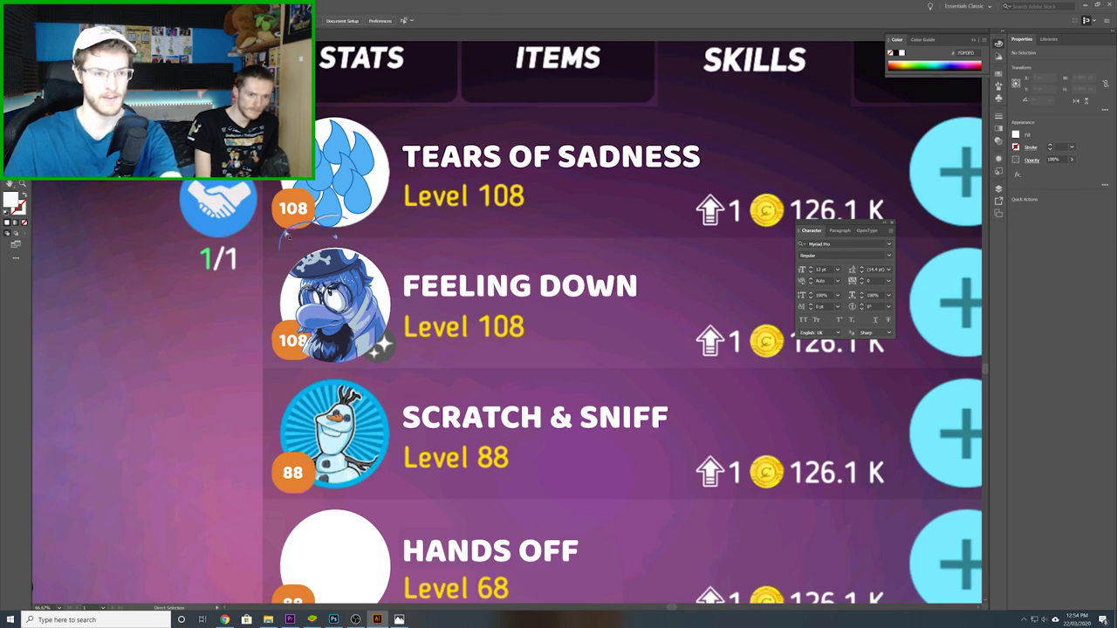
key("Delete")
key("Delete")
left_click(335, 236)
key("Delete")
key("Delete")
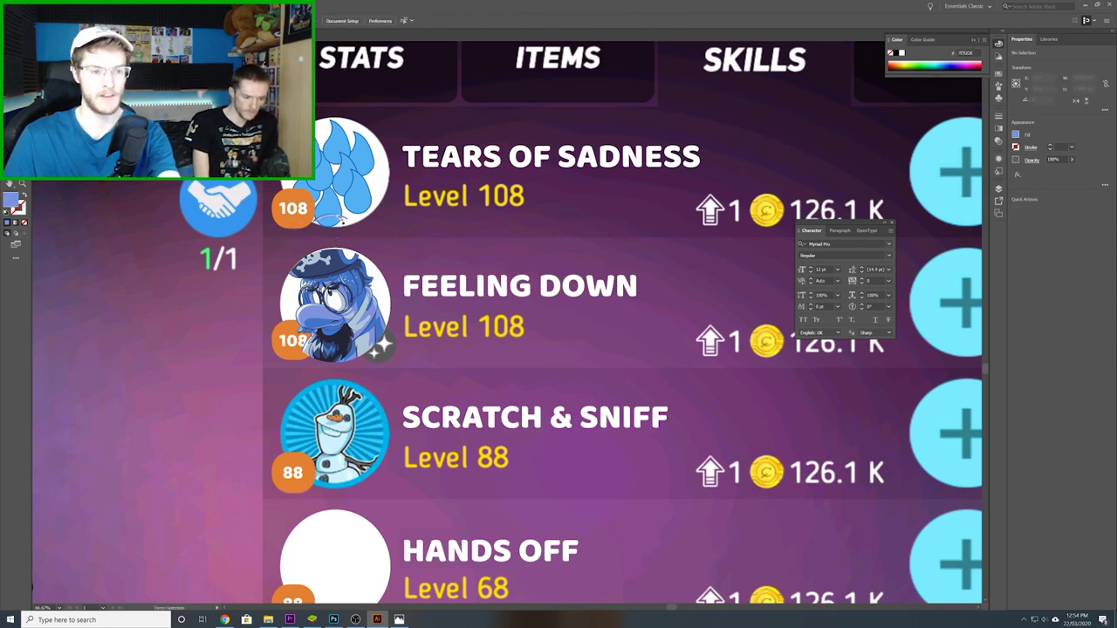
left_click(325, 220)
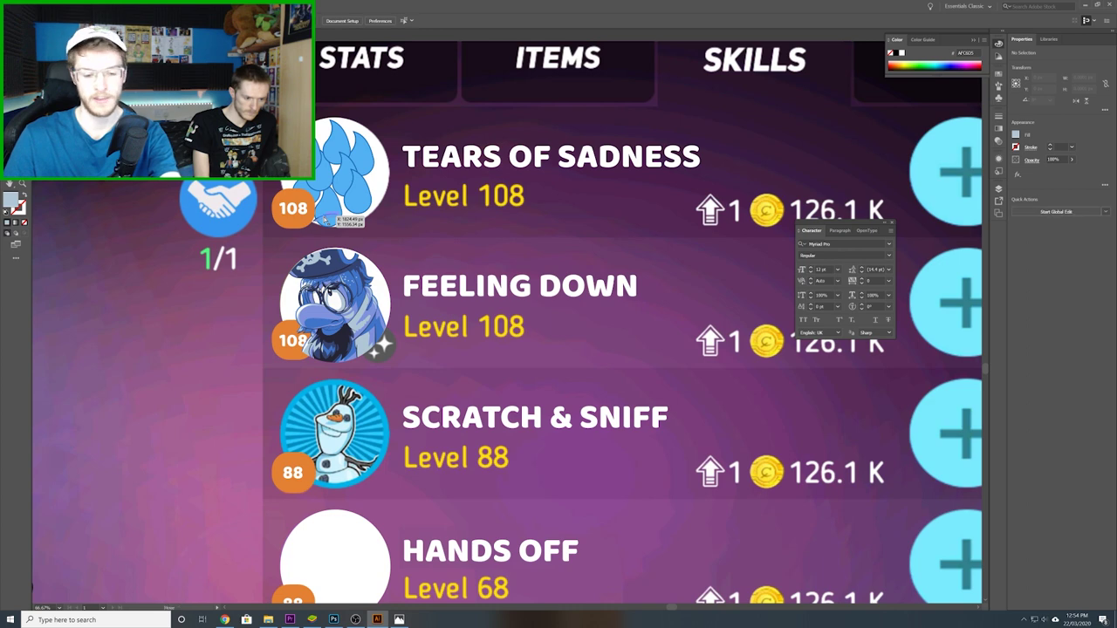
key("Delete")
key("Delete")
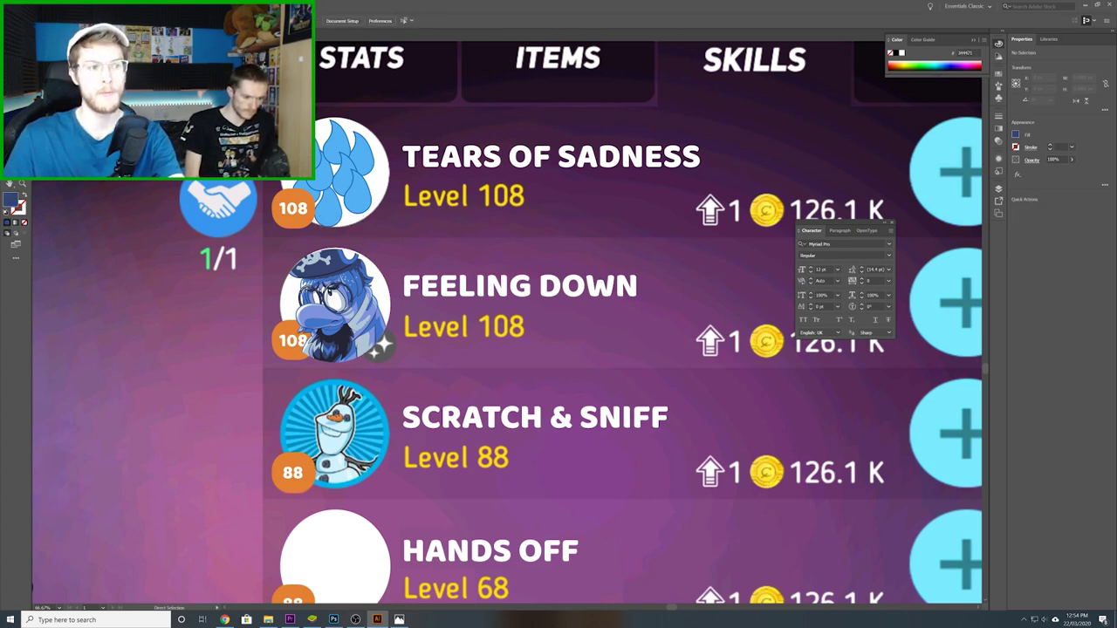
- Unlock all locked objects and clear the selection
key("v")
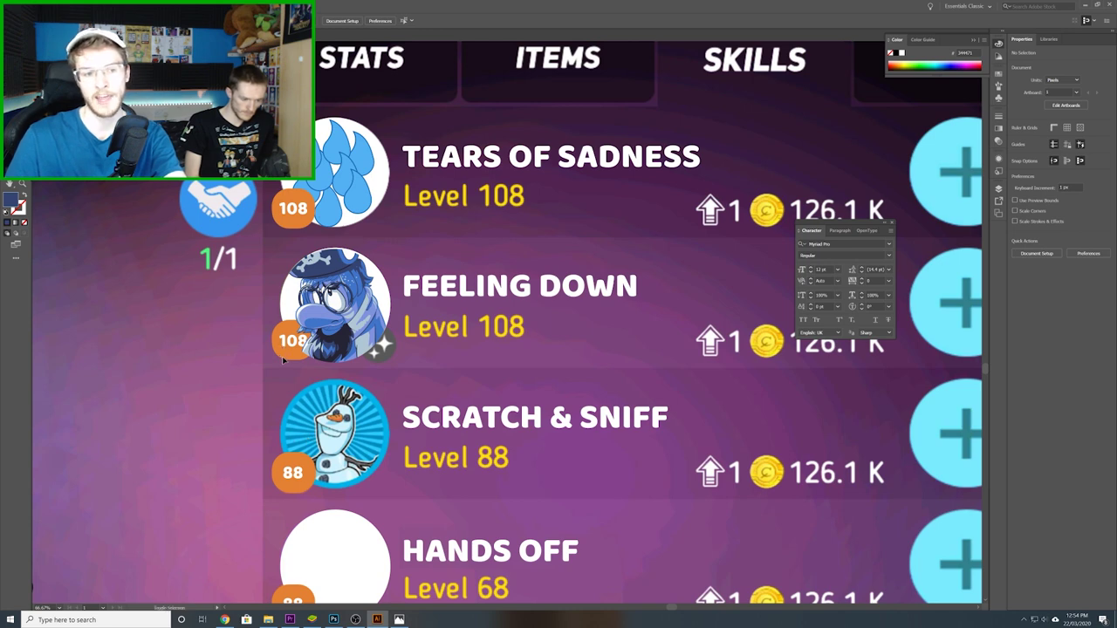
key("ctrl+alt+2")
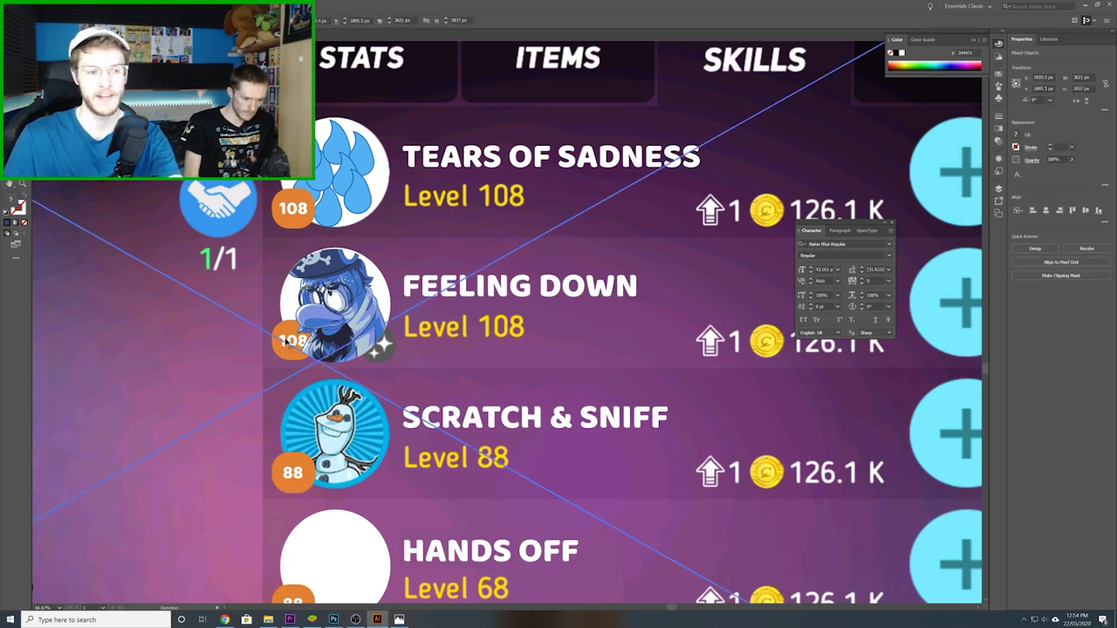
left_click(293, 355, "shift")
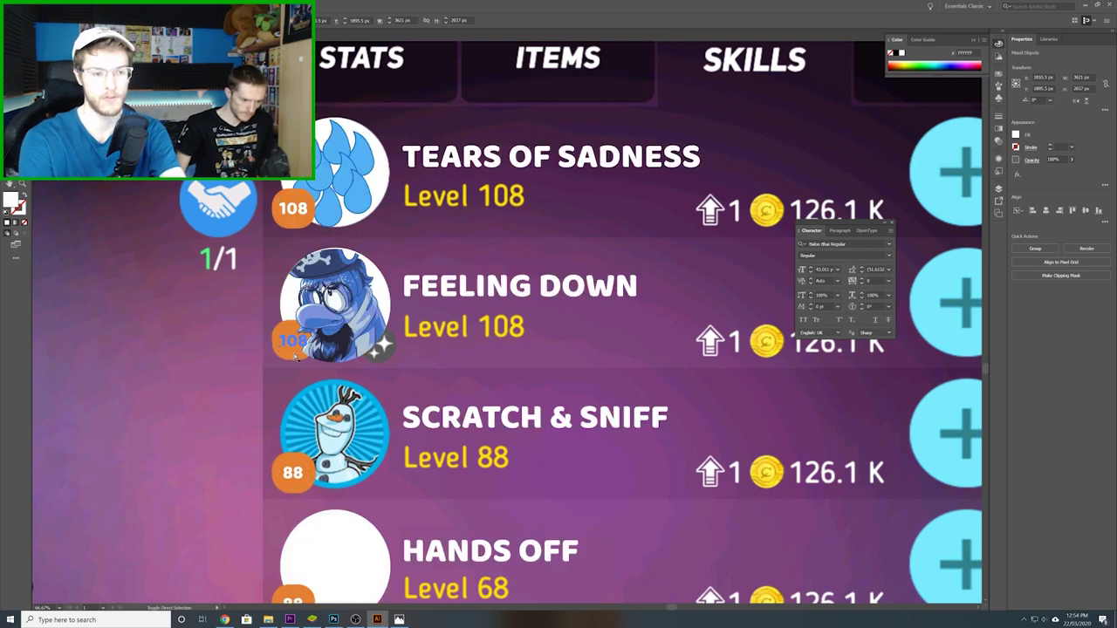
left_click(202, 423)
scroll(392, 341, "down", 4)
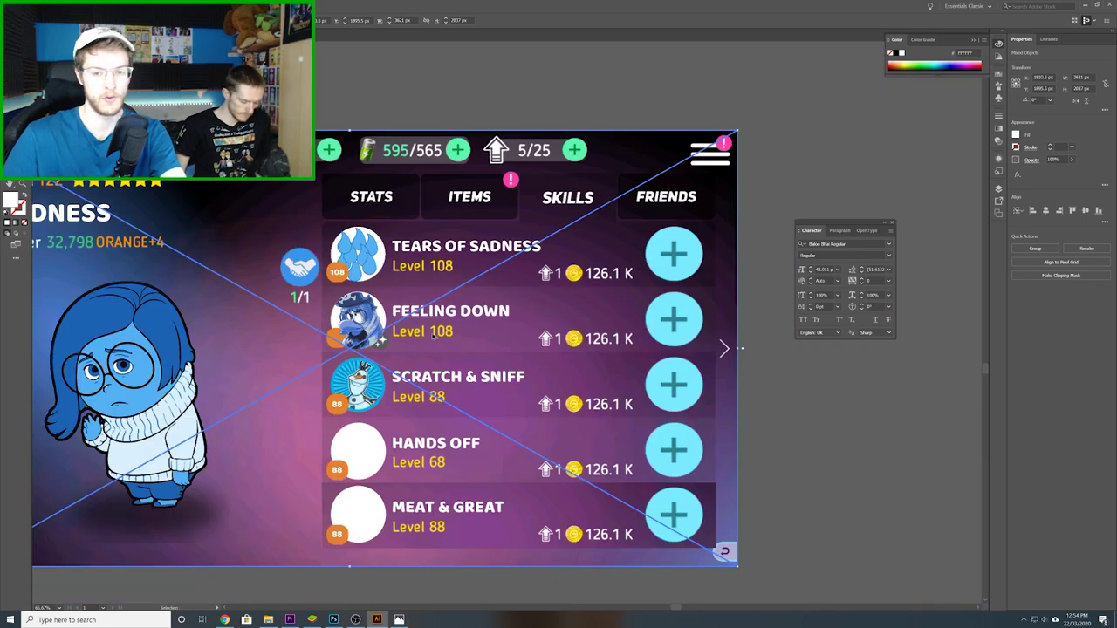
left_click(716, 446)
- Bring the FEELING DOWN skill's orange level badge in front of the bird and put the 108 number on it
scroll(384, 307, "up", 4)
scroll(430, 443, "up", 5)
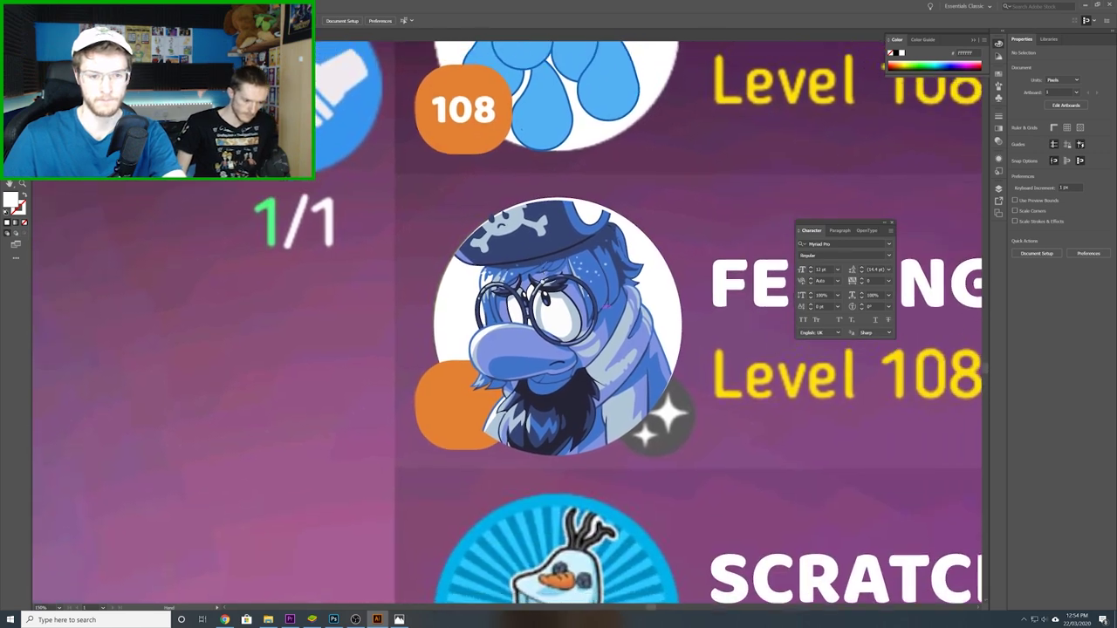
left_click(430, 443)
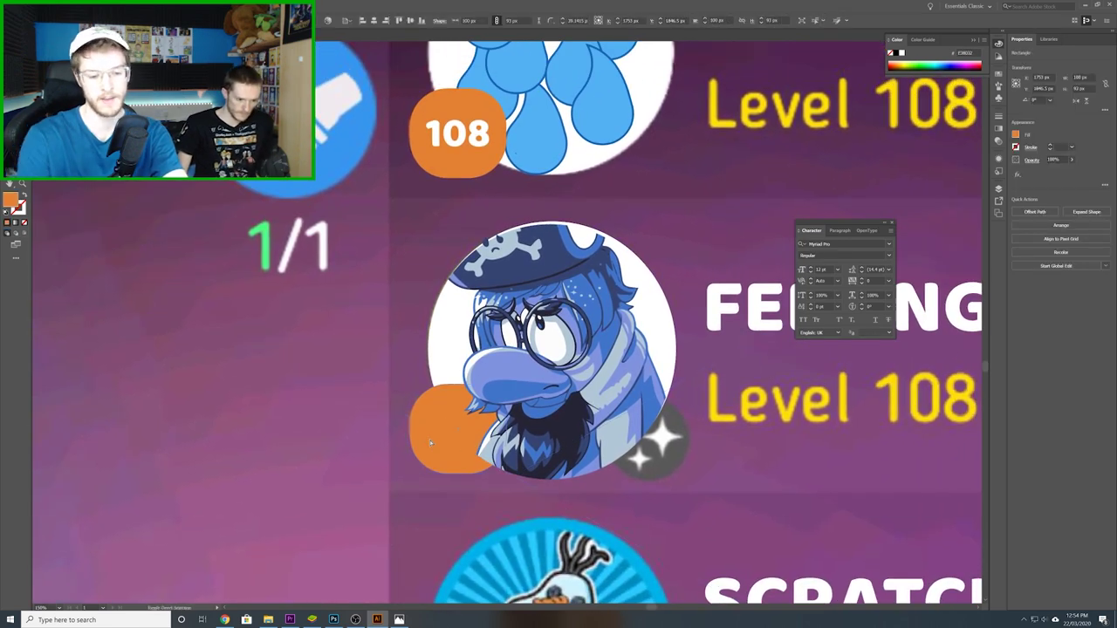
key("ctrl+shift+bracketright")
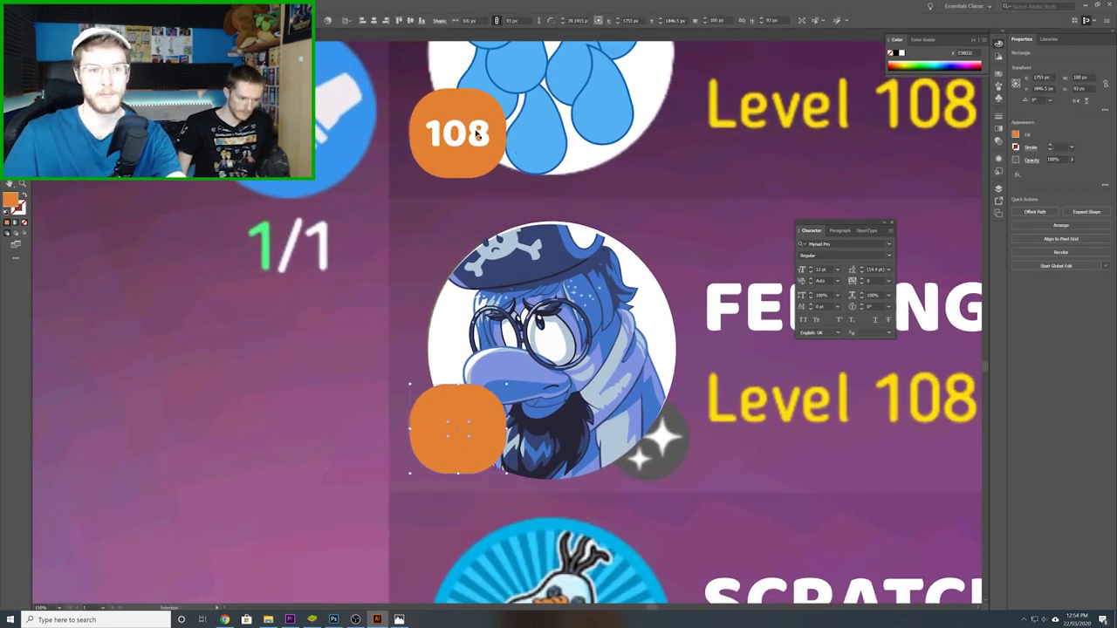
key("ctrl+v")
left_click_drag(504, 264, 501, 426)
key("ctrl+shift+bracketleft")
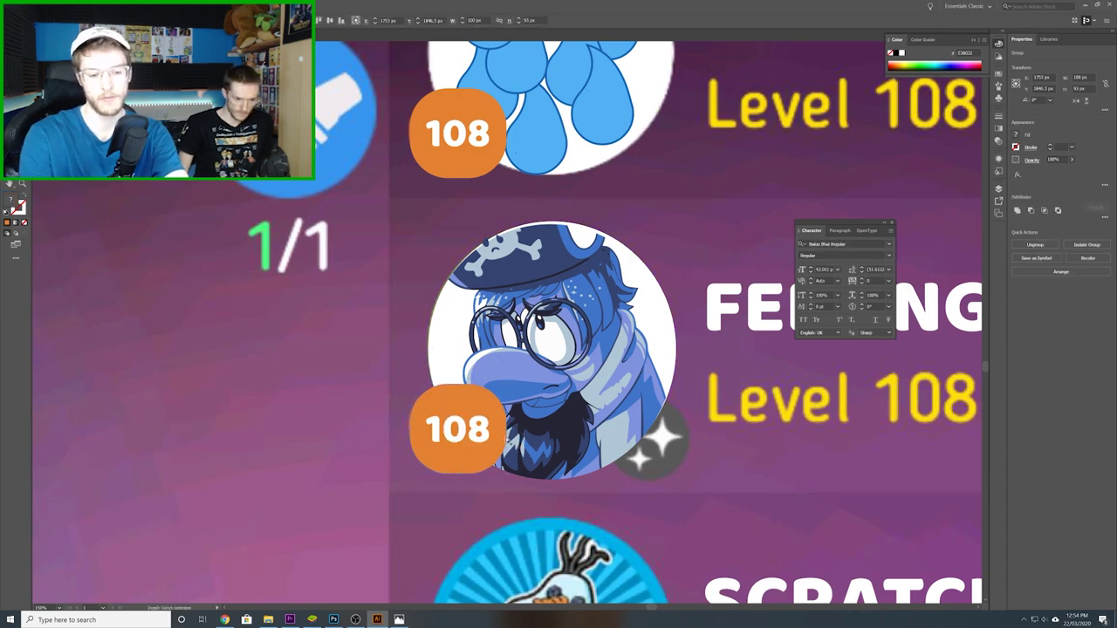
scroll(509, 434, "down", 5)
left_click_drag(603, 413, 479, 303)
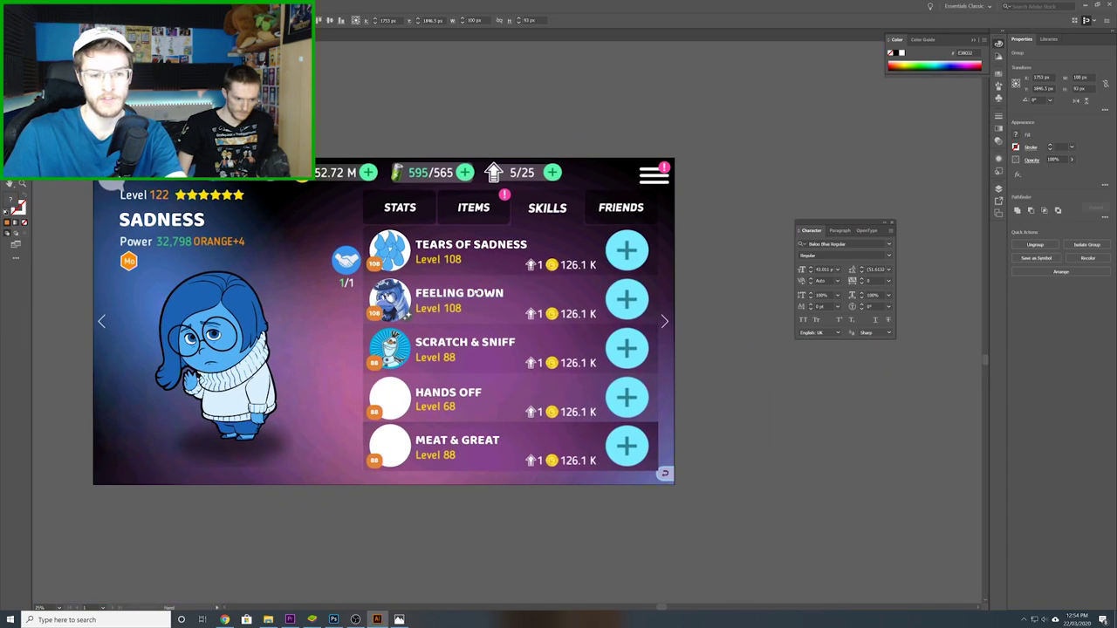
left_click(810, 449)
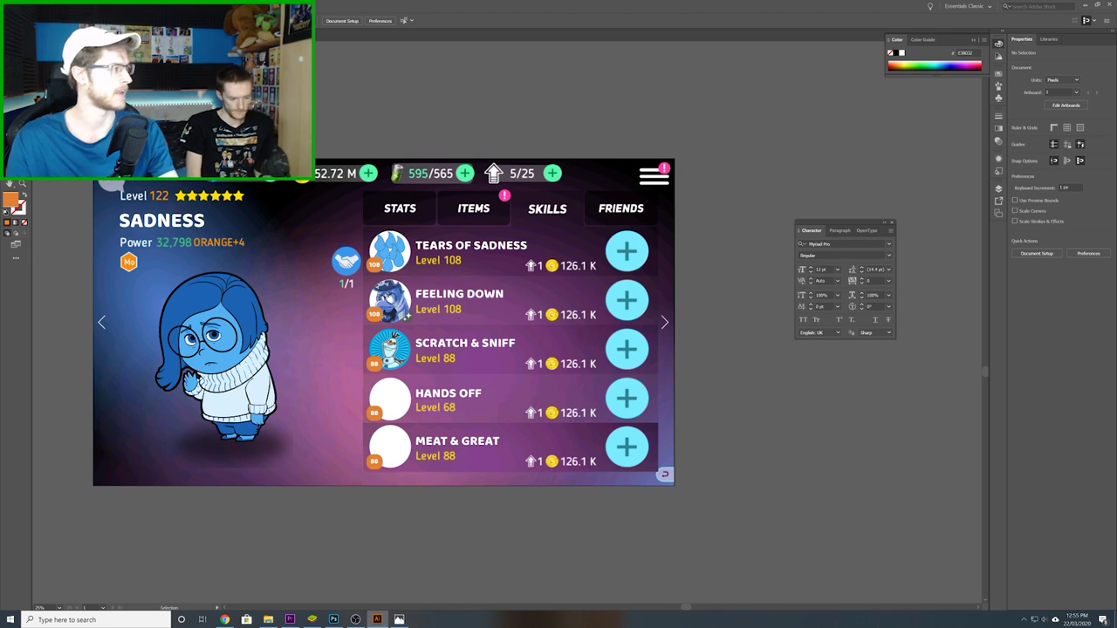
- Look through My Library for a Joy graphic and search it for "joy"
key("alt+Tab")
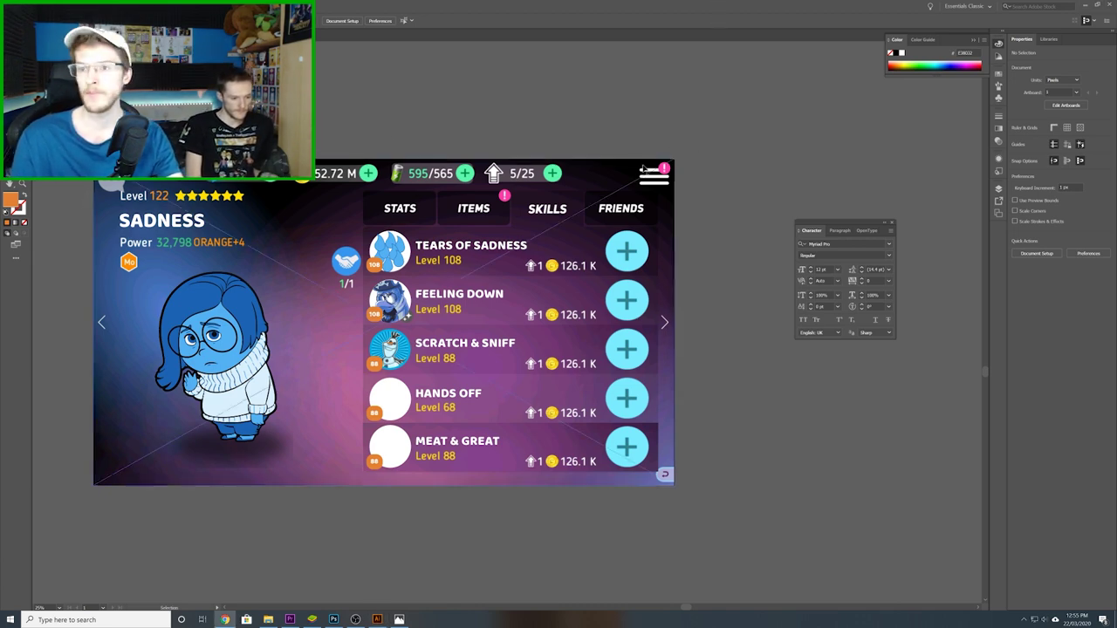
left_click(1048, 39)
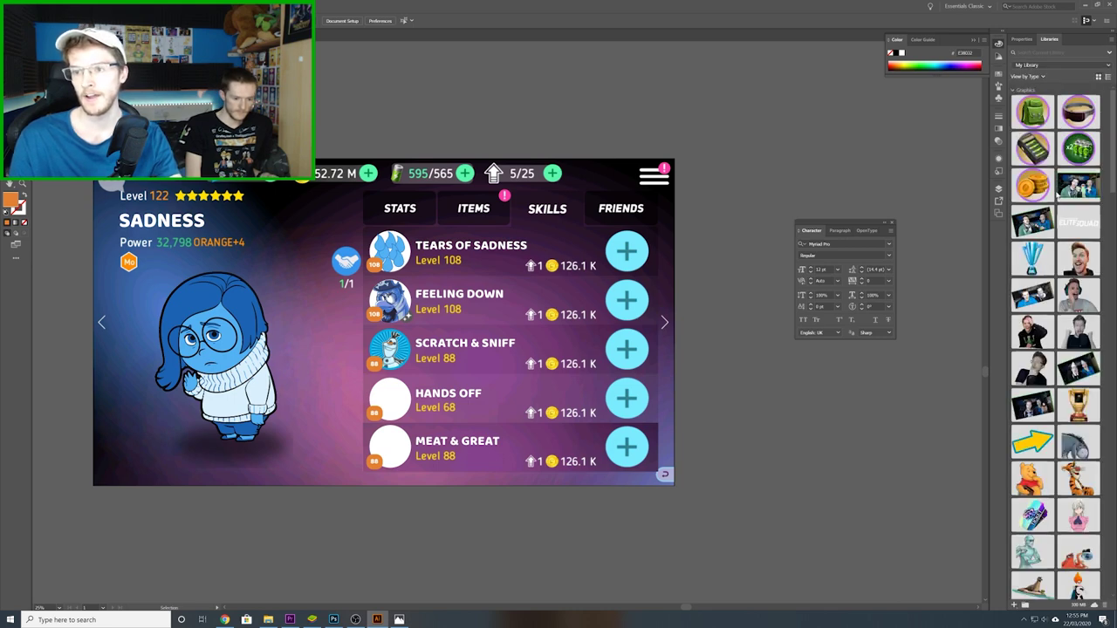
scroll(1045, 109, "down", 2)
scroll(1077, 353, "down", 15)
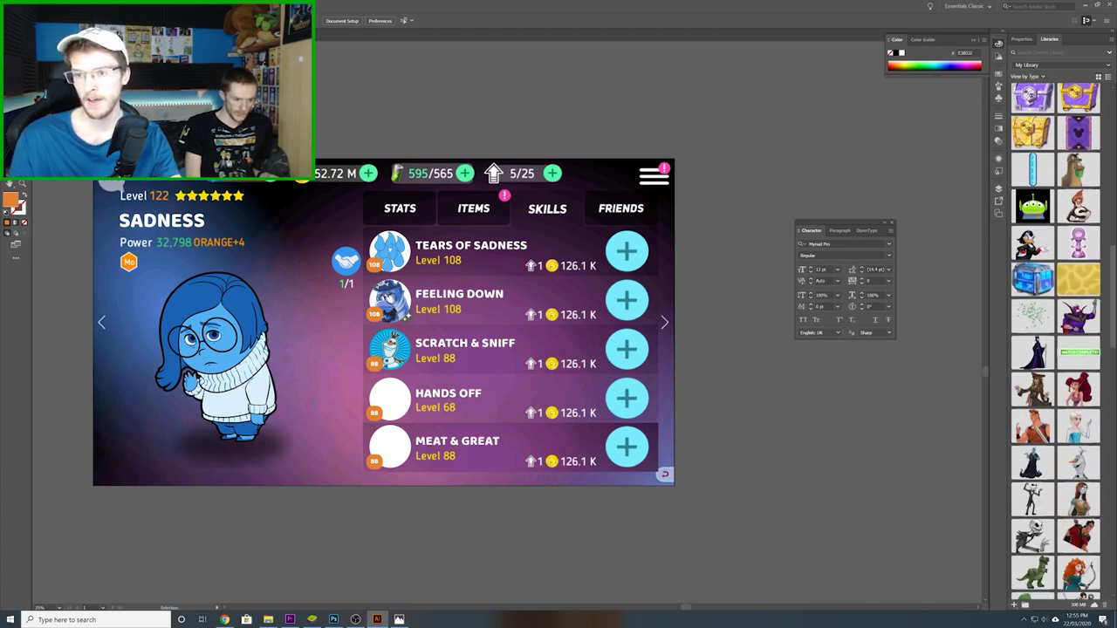
type("joy")
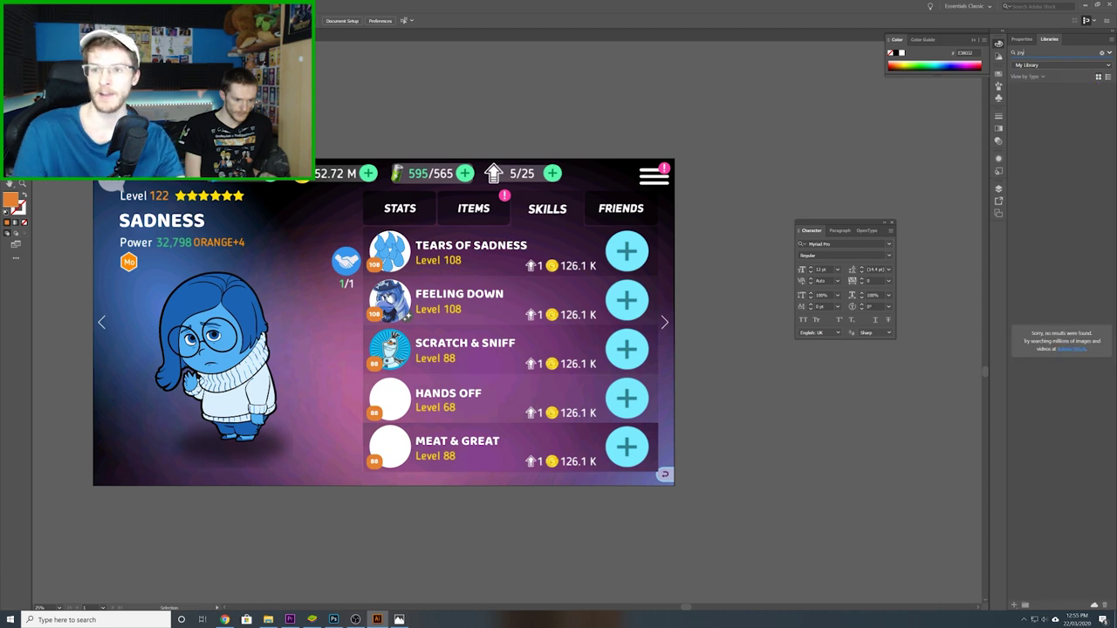
key("BackSpace")
key("BackSpace")
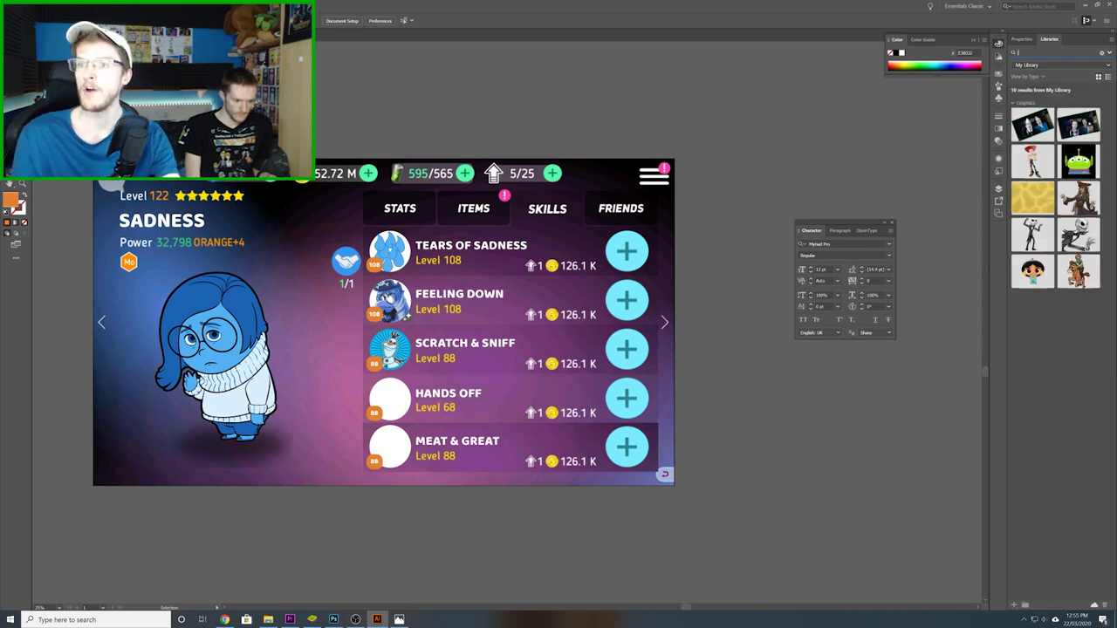
- Place the Joy image from File Explorer beside the artboard and scale it down over a copy of the white circle
key("alt+Tab")
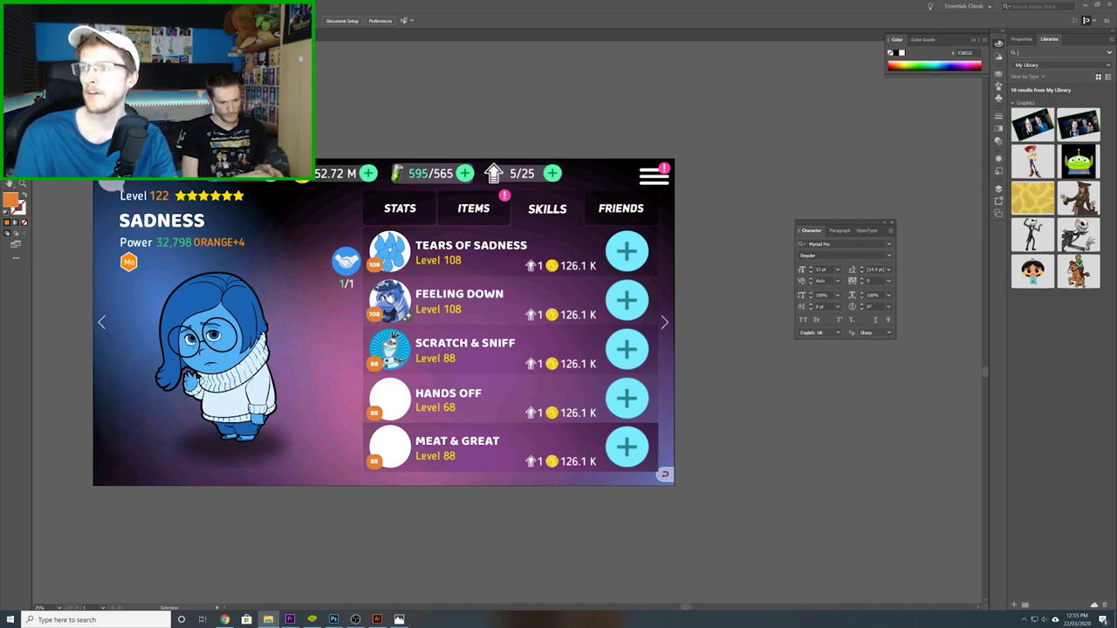
left_click_drag(1116, 471, 792, 431)
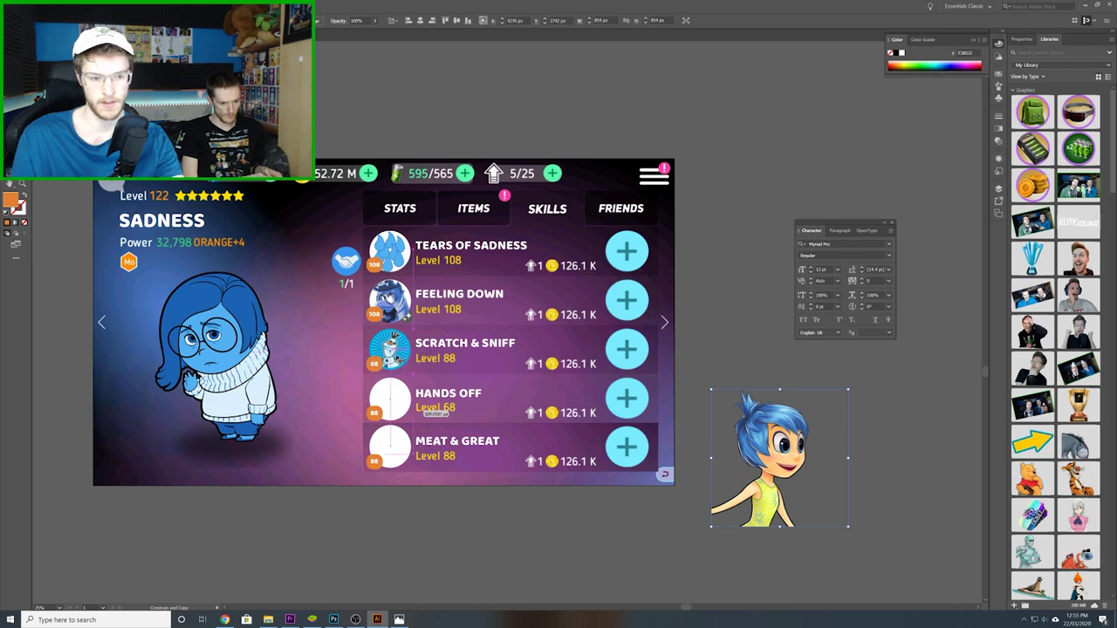
scroll(803, 443, "up", 2)
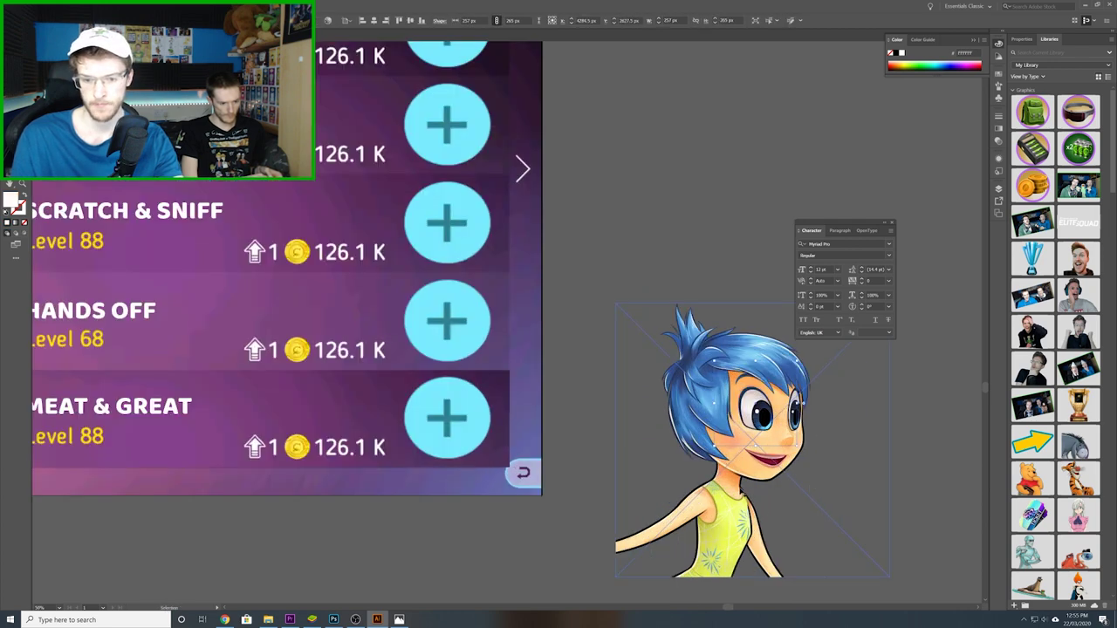
left_click_drag(890, 577, 836, 493)
left_click_drag(756, 454, 746, 454)
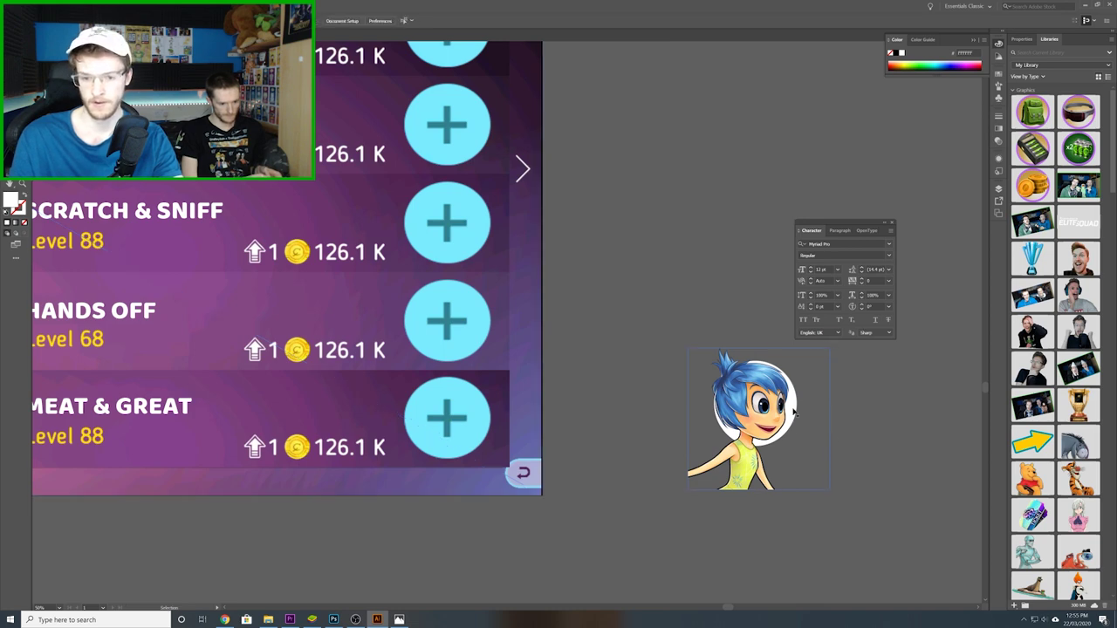
- Send the Joy image behind the white circle and make a clipping mask around her head
key("ctrl+shift+bracketleft")
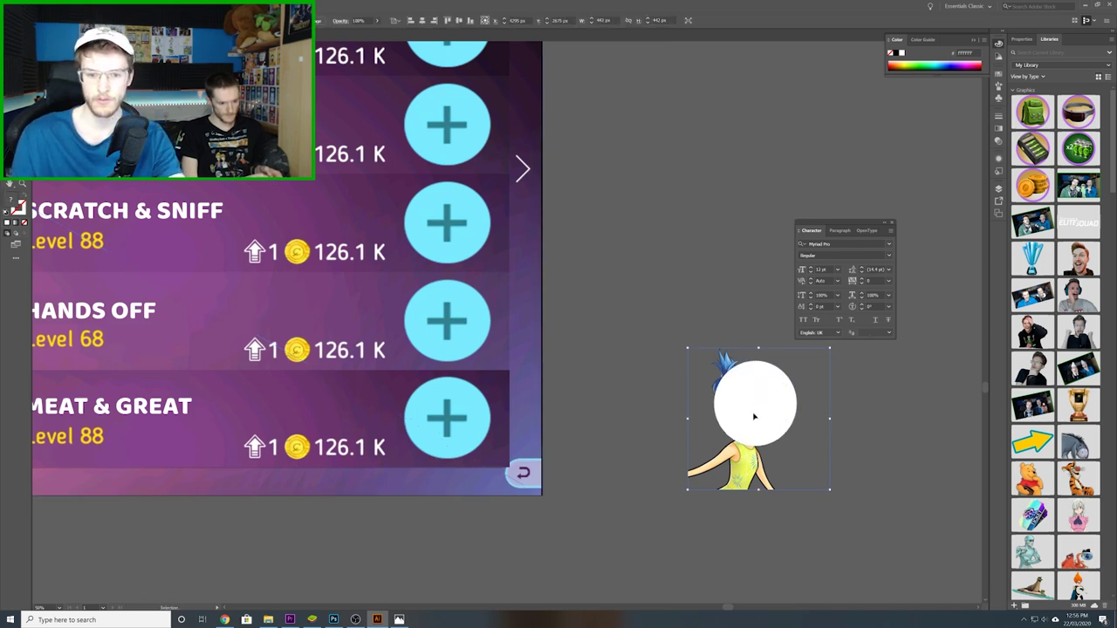
right_click(740, 407)
left_click(775, 472)
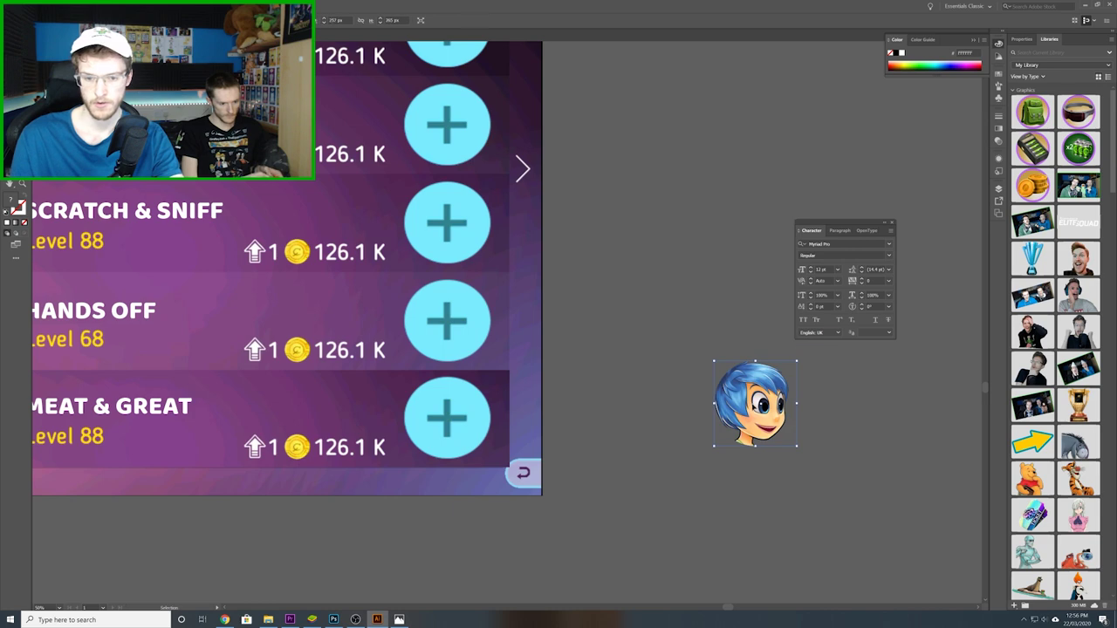
- Cover the SCRATCH & SNIFF skill's Olaf icon with a copy of the white circle and place the clipped Joy head on it
left_click_drag(768, 400, 628, 276)
left_click_drag(419, 390, 409, 293)
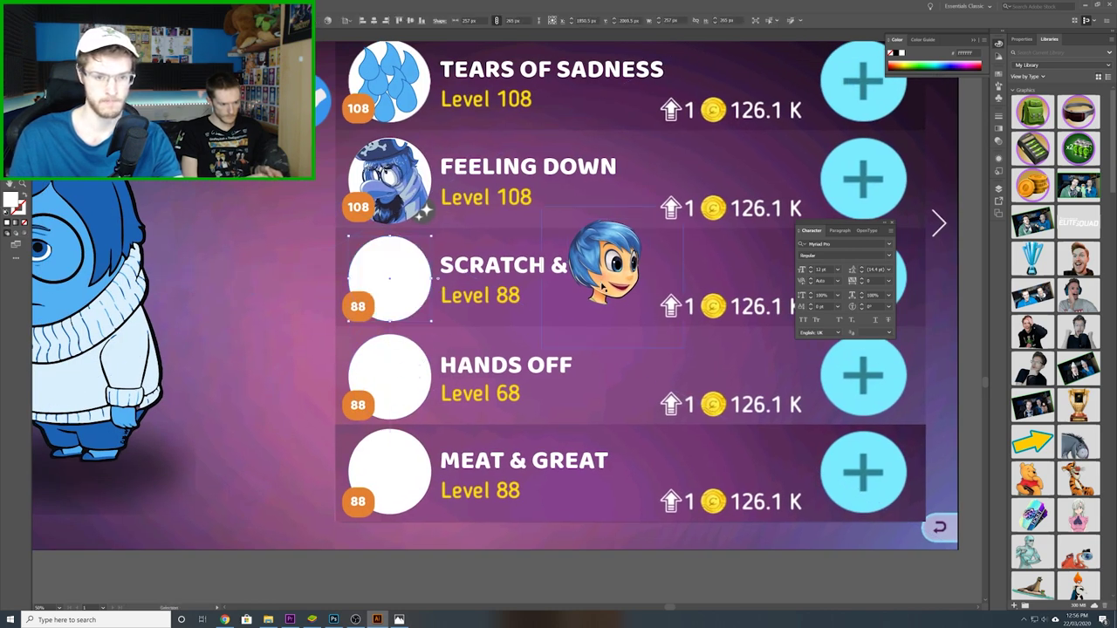
left_click_drag(604, 281, 377, 287)
left_click(289, 373)
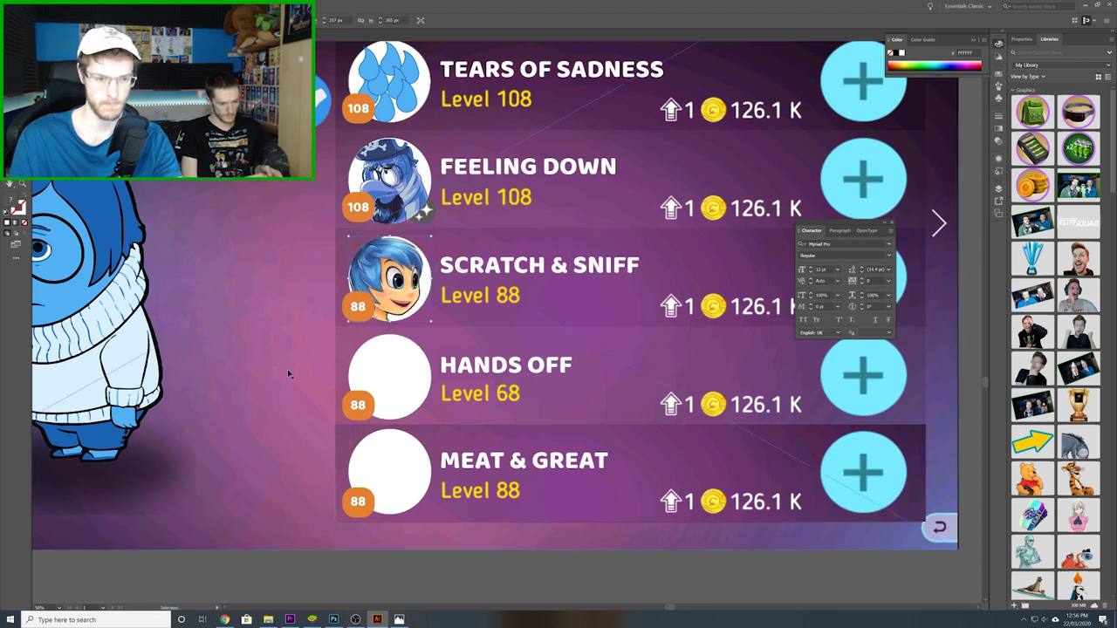
- Replace the skill name SCRATCH & SNIFF with "LEANRING TO BE JOYFUL"
triple_click(528, 273)
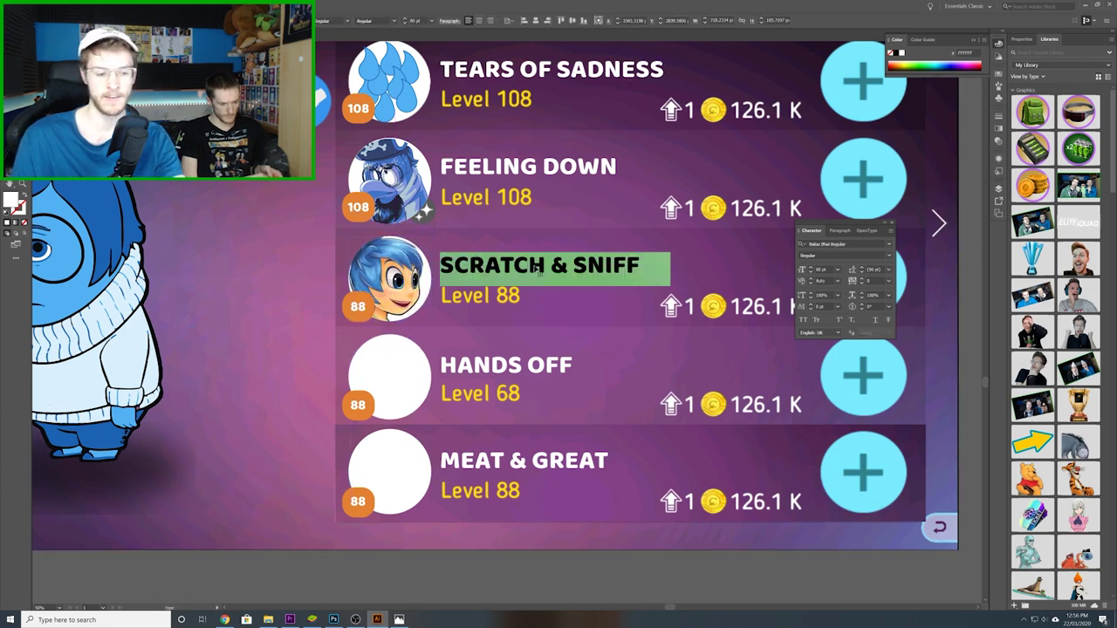
type("JOY")
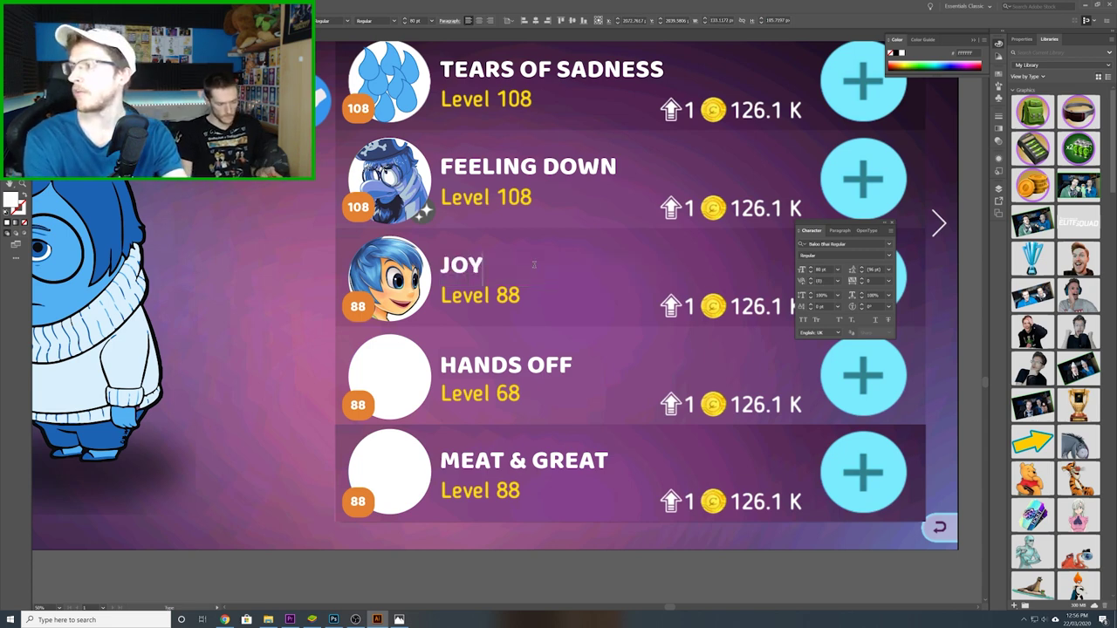
key("BackSpace")
key("BackSpace")
key("BackSpace")
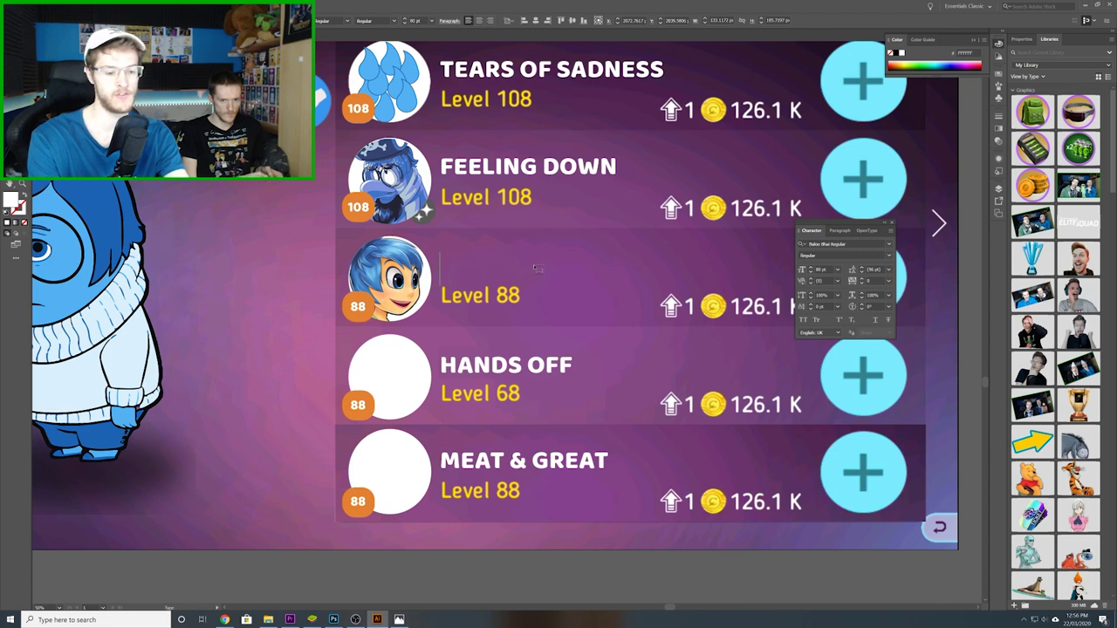
type("LEANRING TO BE J")
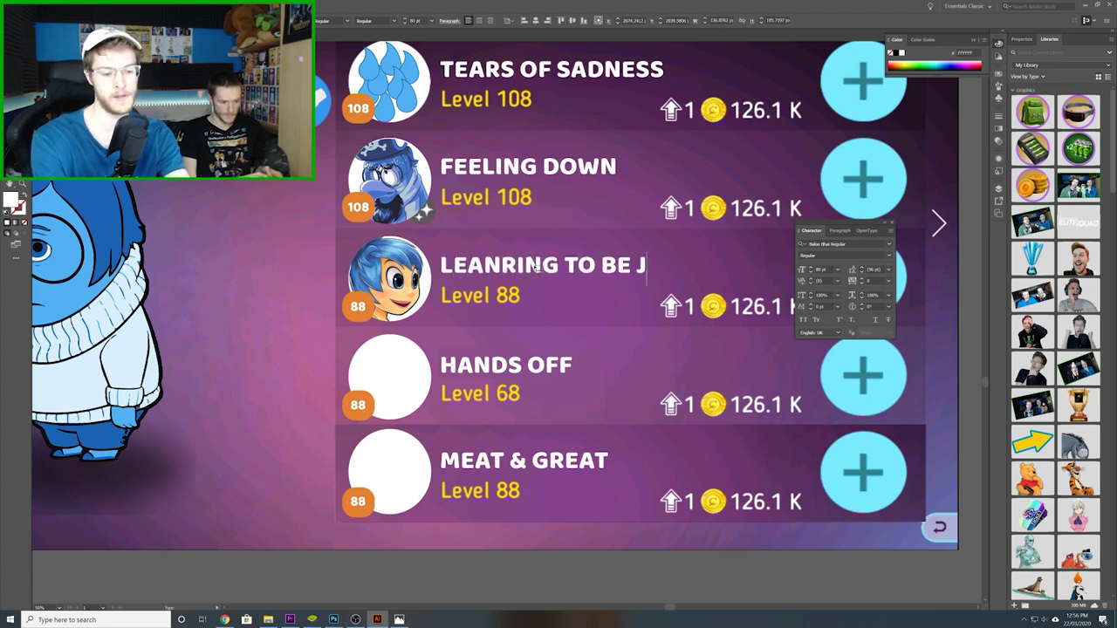
type("OYFUL")
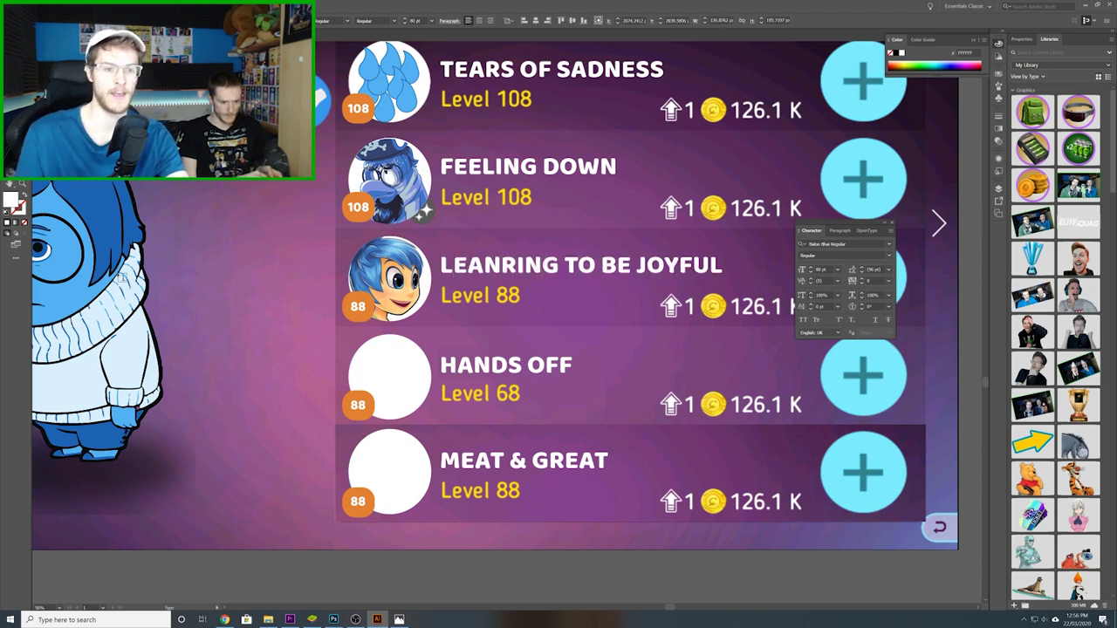
key("Escape")
scroll(316, 329, "down", 4)
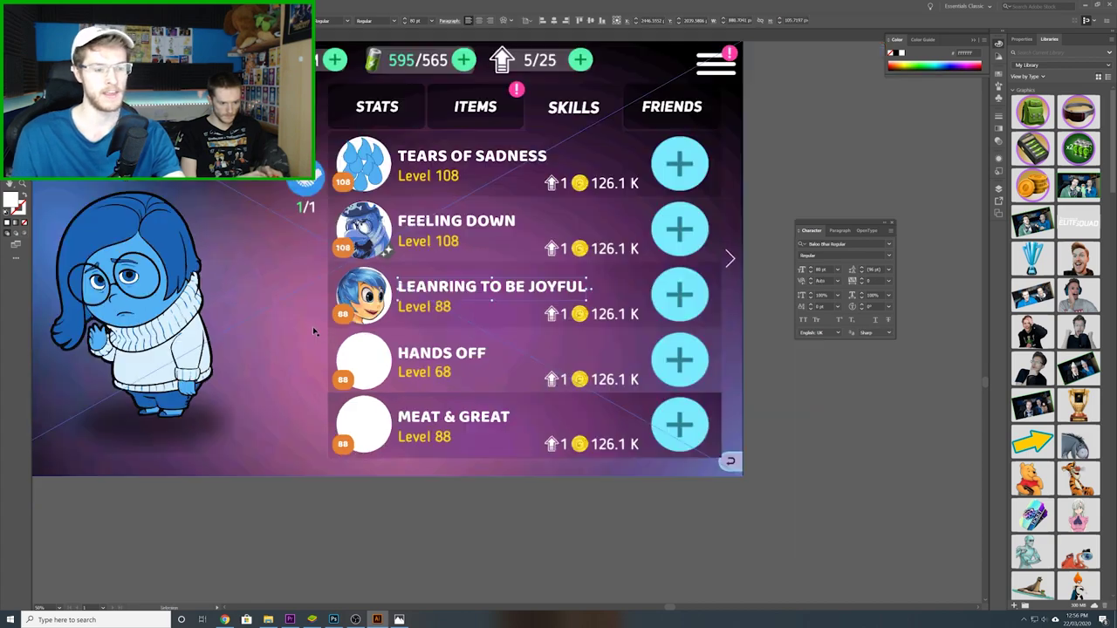
left_click(476, 456)
scroll(424, 423, "up", 3)
left_click_drag(424, 423, 439, 436)
scroll(438, 435, "down", 3)
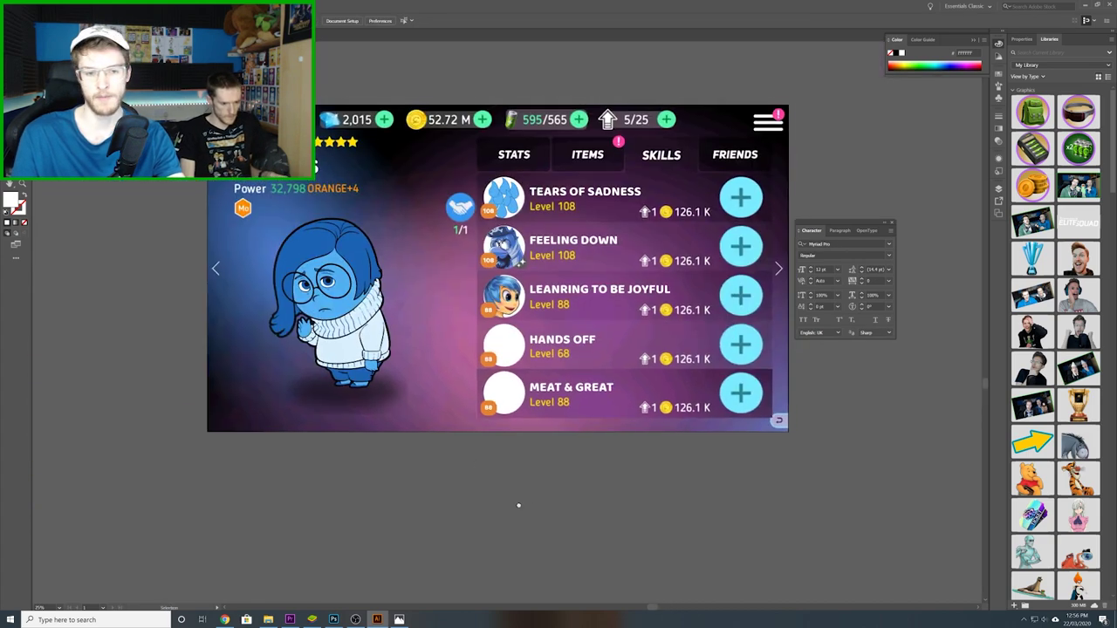
key("v")
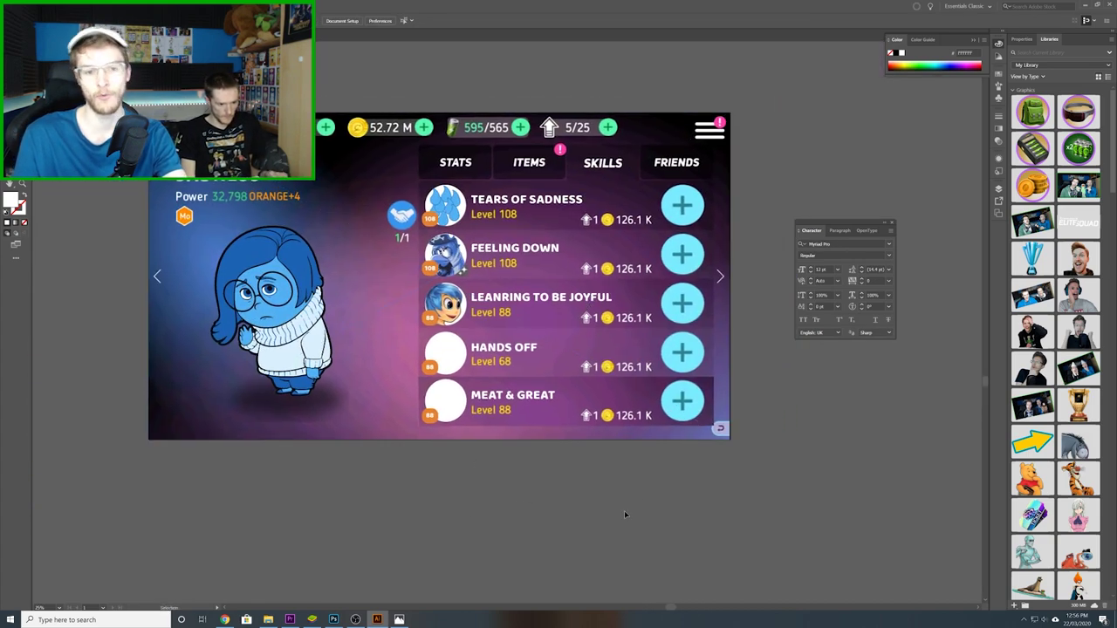
left_click(560, 373)
left_click(694, 495)
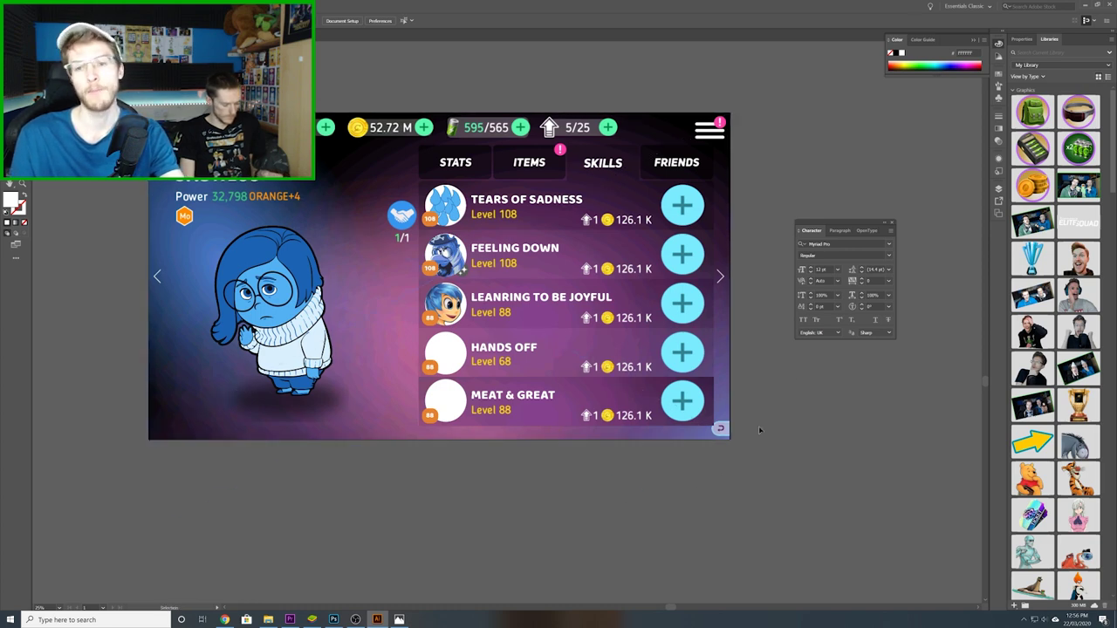
left_click_drag(848, 225, 867, 205)
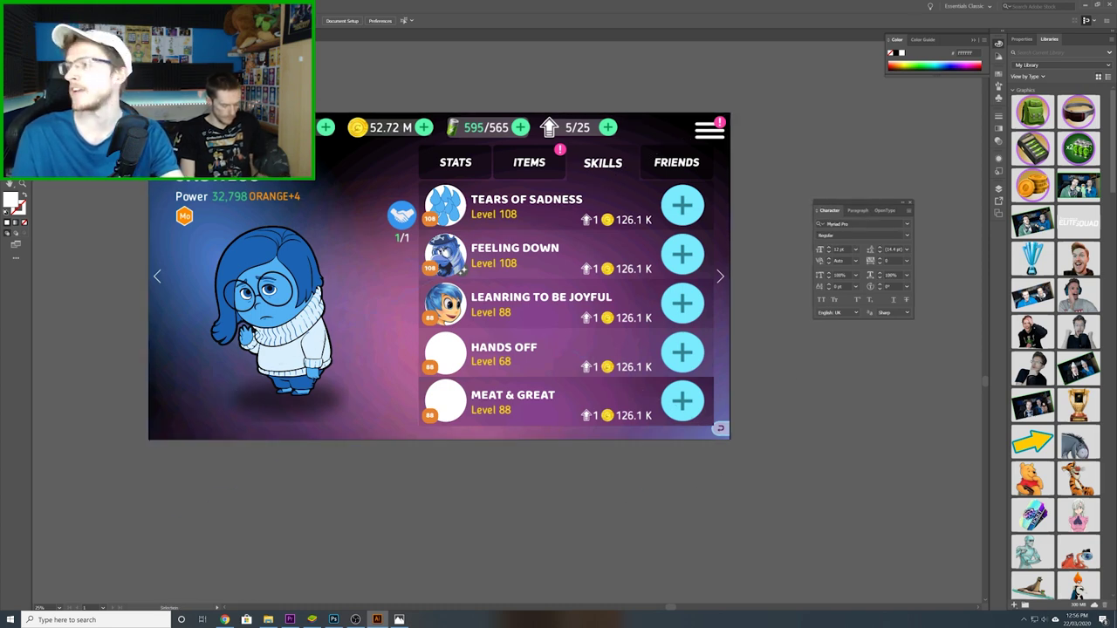
- Place the rain cloud image from File Explorer beside the artboard
key("alt+Tab")
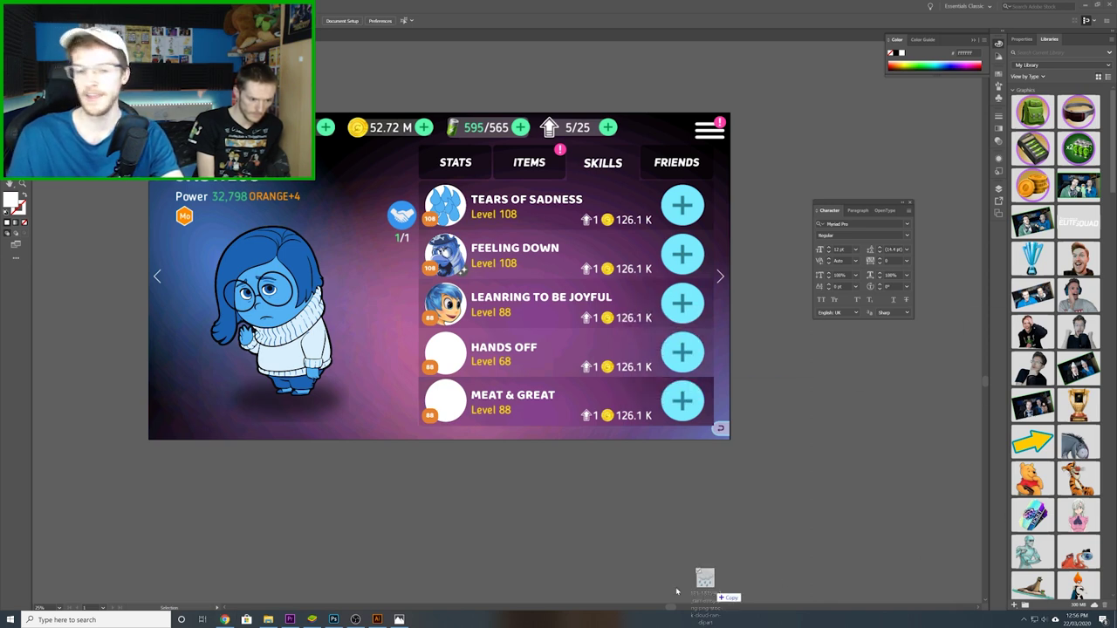
left_click_drag(705, 587, 847, 472)
left_click(855, 477)
left_click(643, 581)
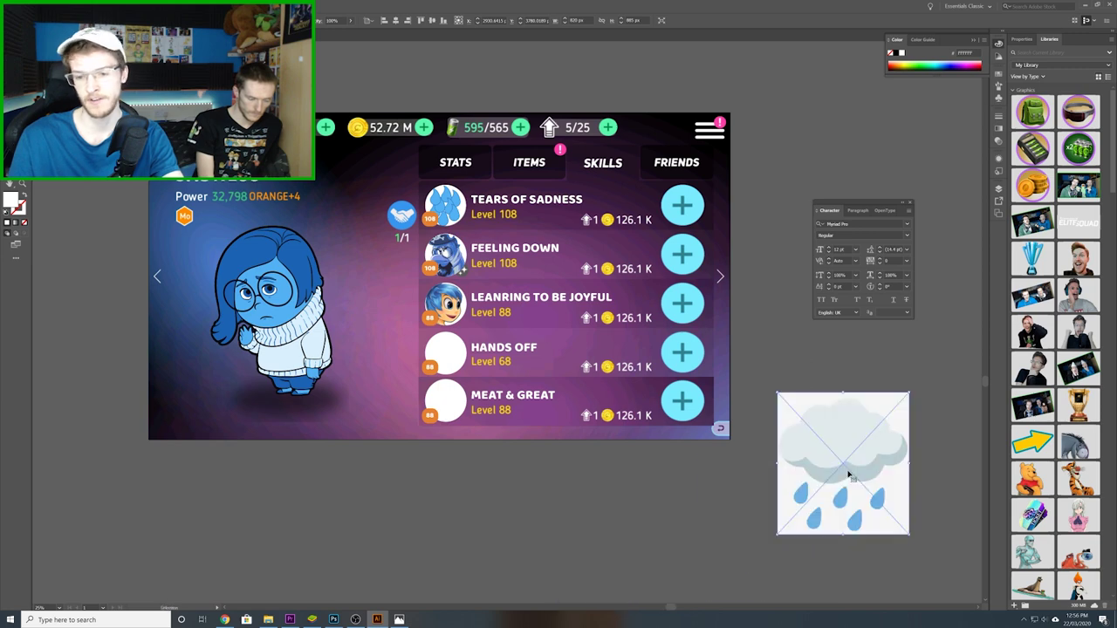
left_click_drag(759, 513, 617, 491)
- Convert the rain cloud image into vector shapes and delete its pale background square
left_click(173, 20)
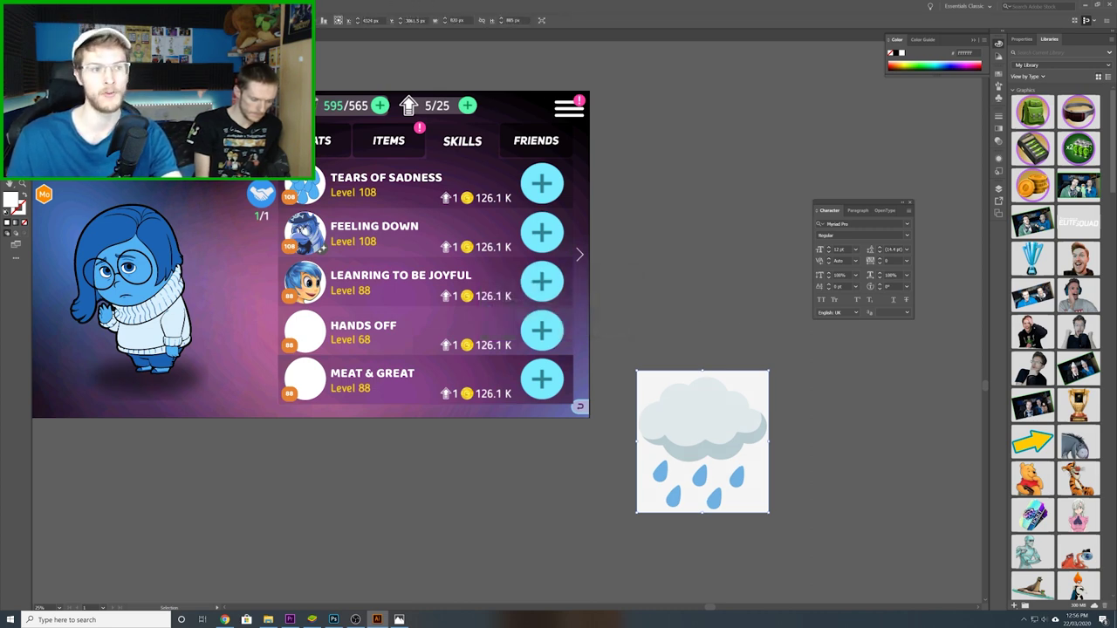
left_click(766, 318)
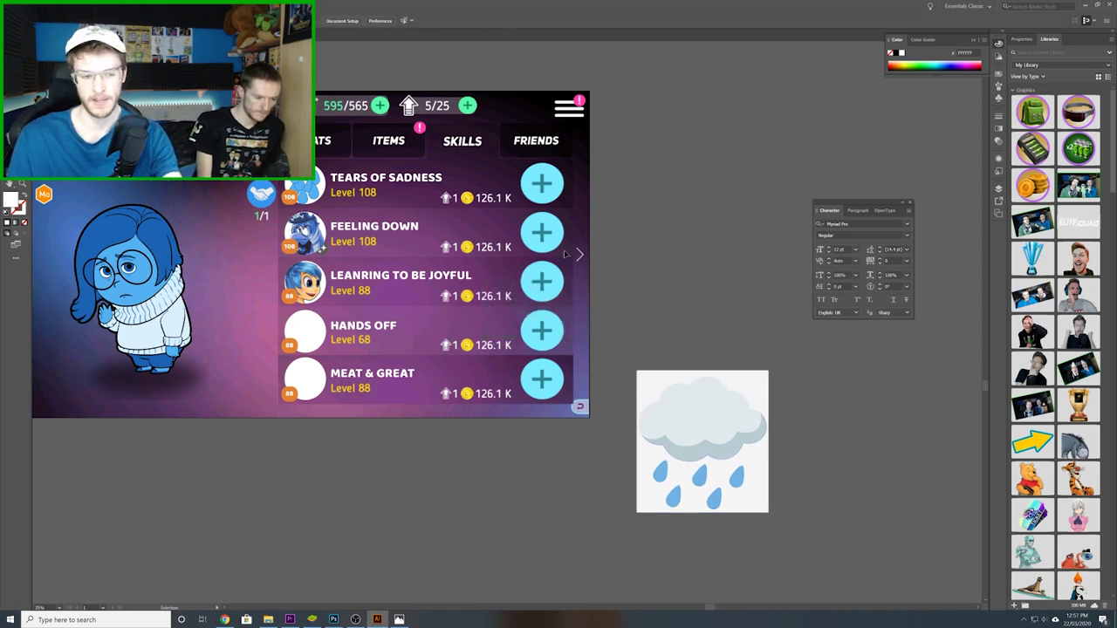
left_click(700, 380)
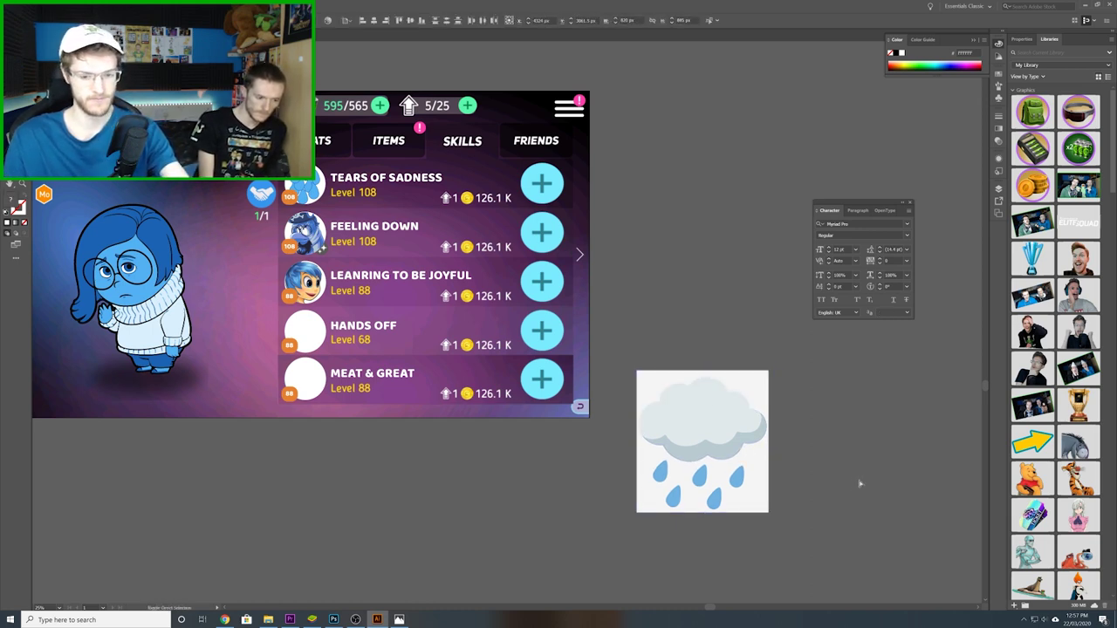
left_click(822, 434)
left_click(758, 382)
key("Delete")
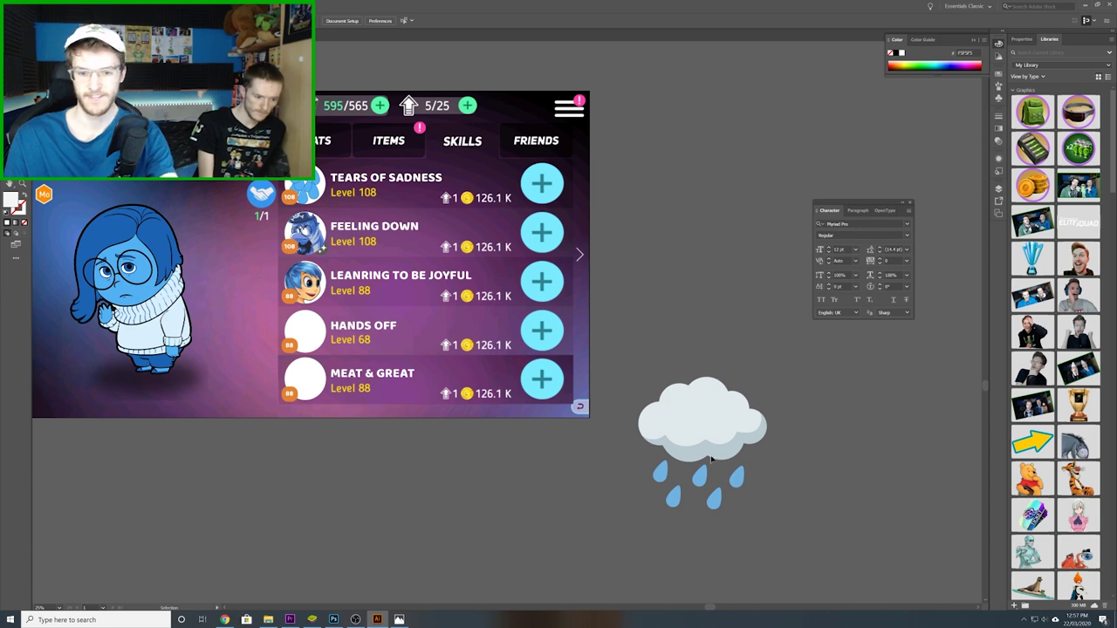
- Copy the HANDS OFF skill's white circle to above the cloud and replace the skill name with "REVIVING CLOUD"
left_click_drag(305, 340, 703, 347)
triple_click(349, 325)
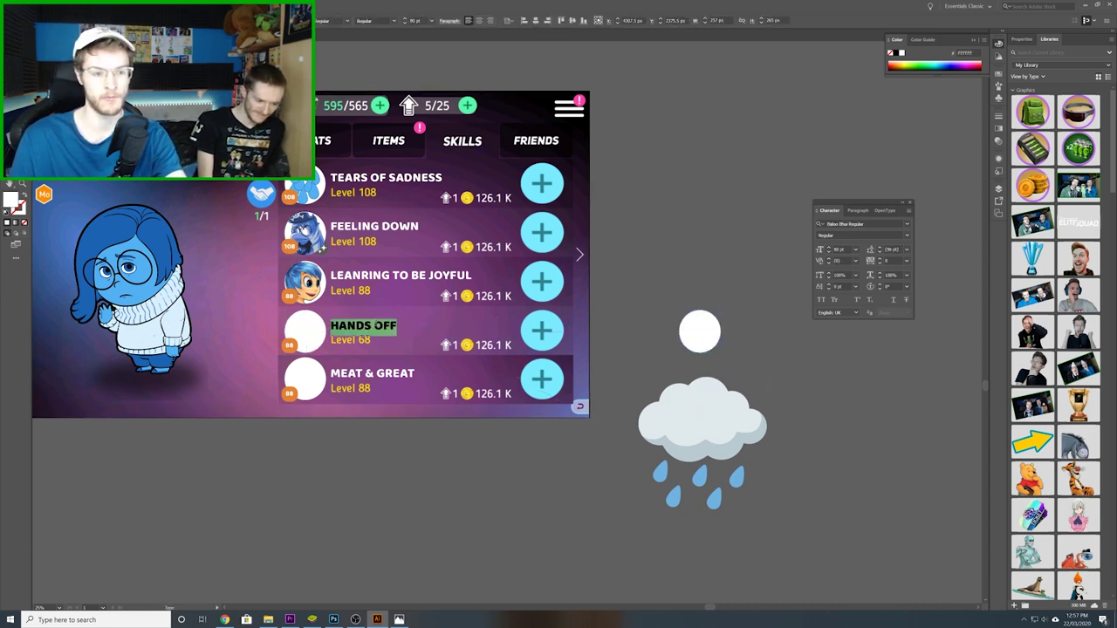
type("RWE")
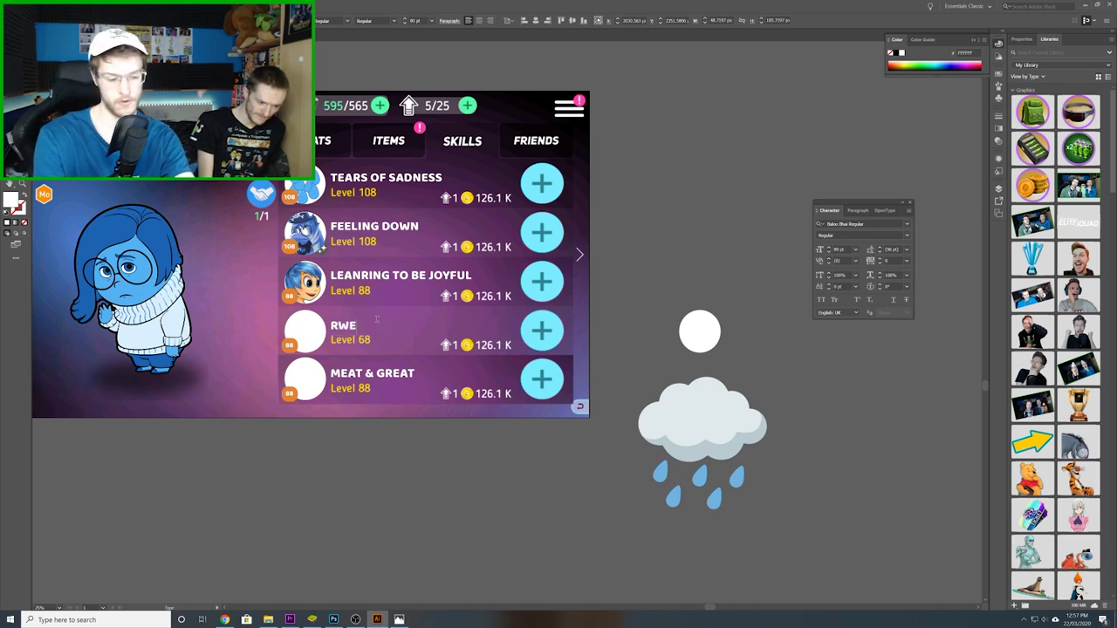
key("BackSpace")
key("BackSpace")
type("EW")
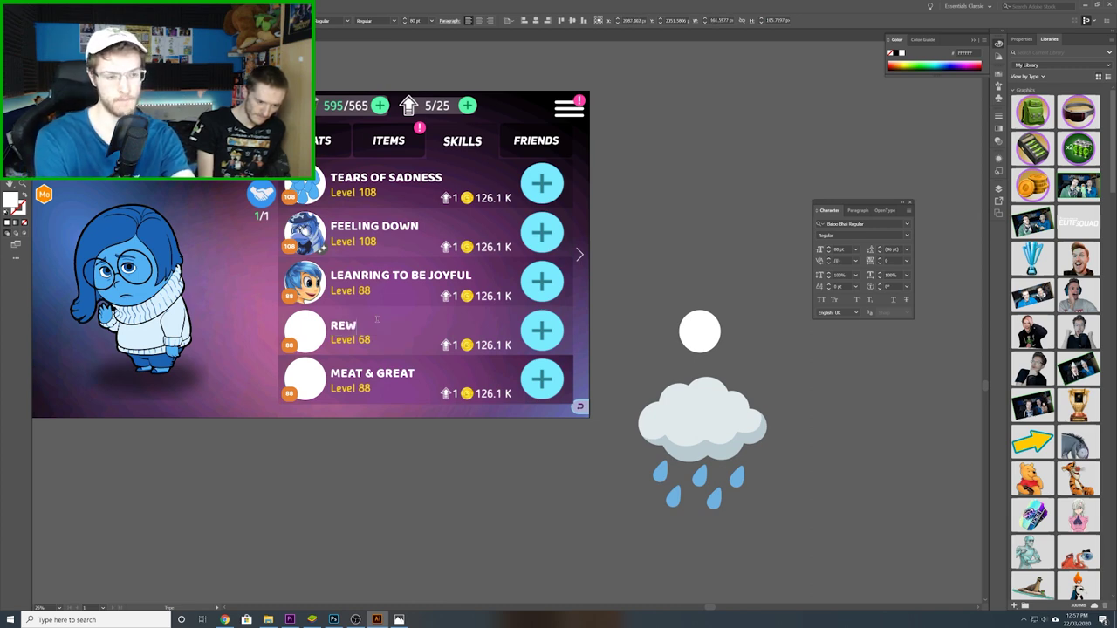
key("BackSpace")
type("VIVING VL")
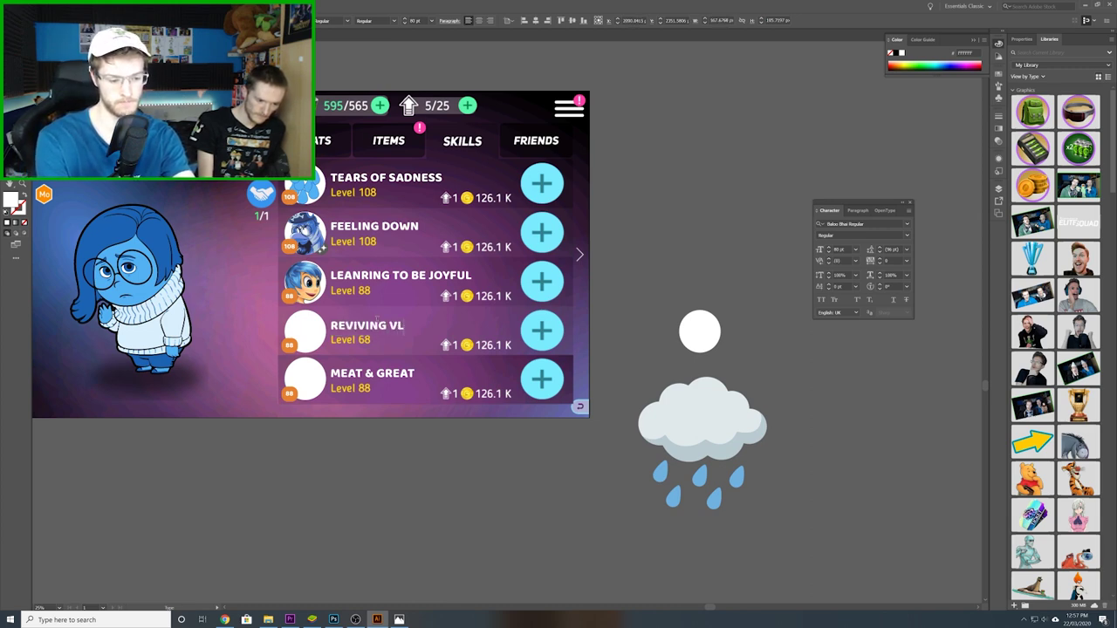
key("BackSpace")
key("BackSpace")
type("CLOUD")
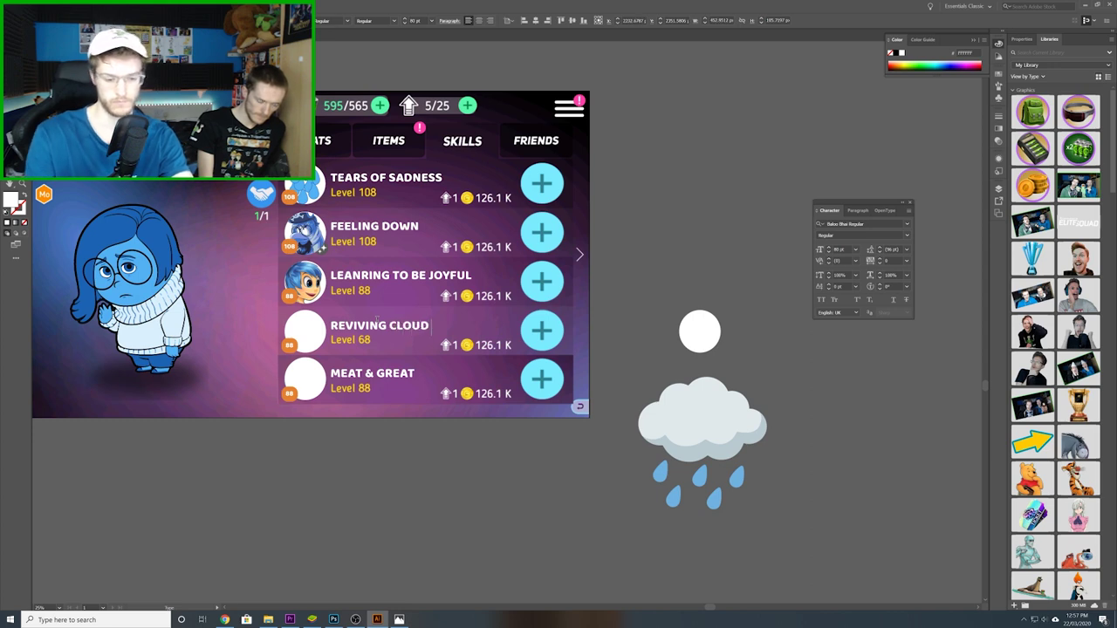
key("Escape")
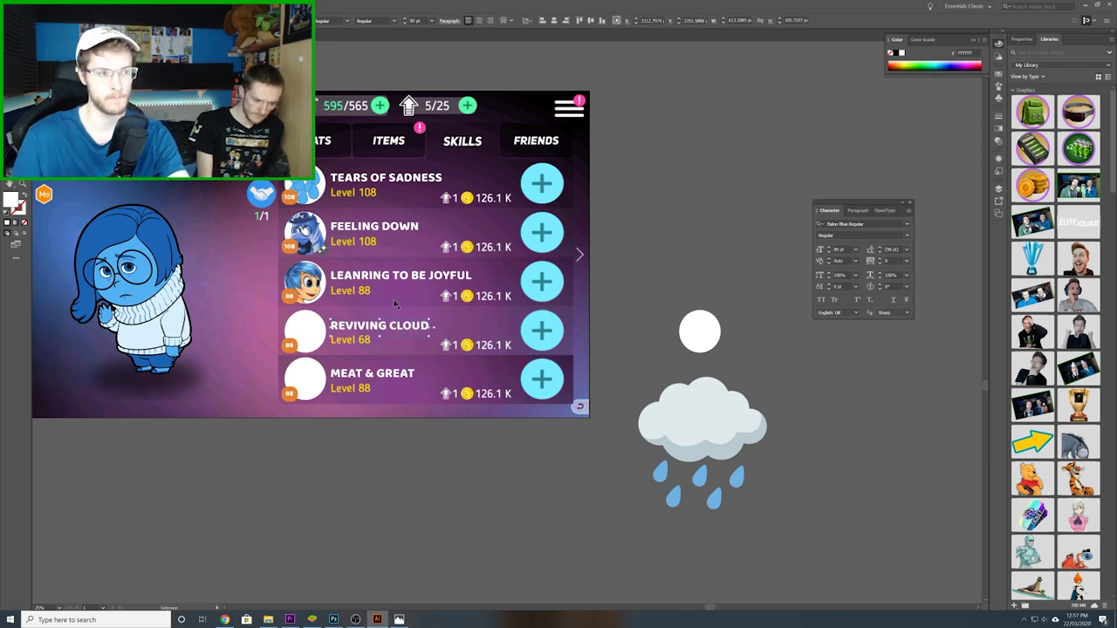
- Scale down the cloud with its raindrops and place it on the REVIVING CLOUD skill's white circle
left_click(653, 417)
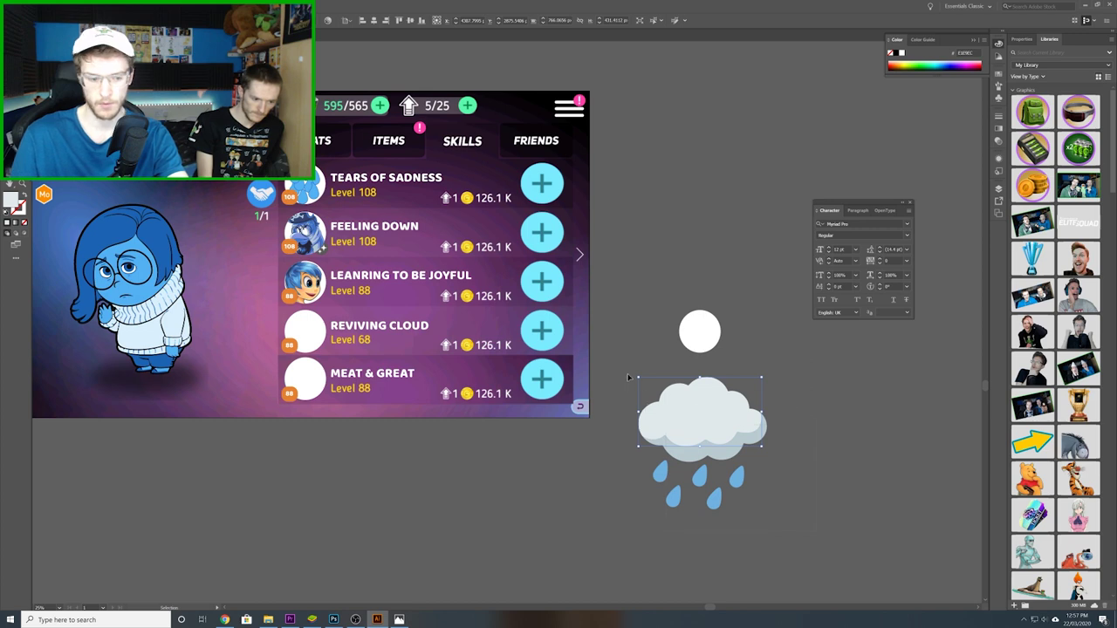
left_click_drag(627, 377, 725, 486)
left_click_drag(764, 518, 308, 333)
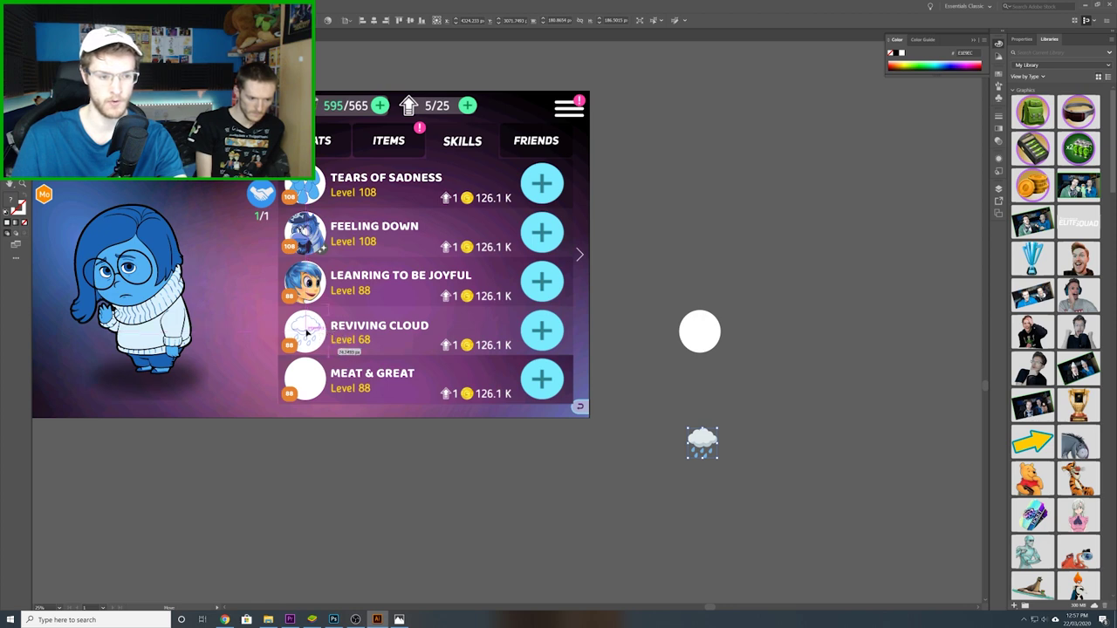
left_click(451, 527)
left_click_drag(529, 515, 538, 513)
left_click_drag(583, 472, 572, 471)
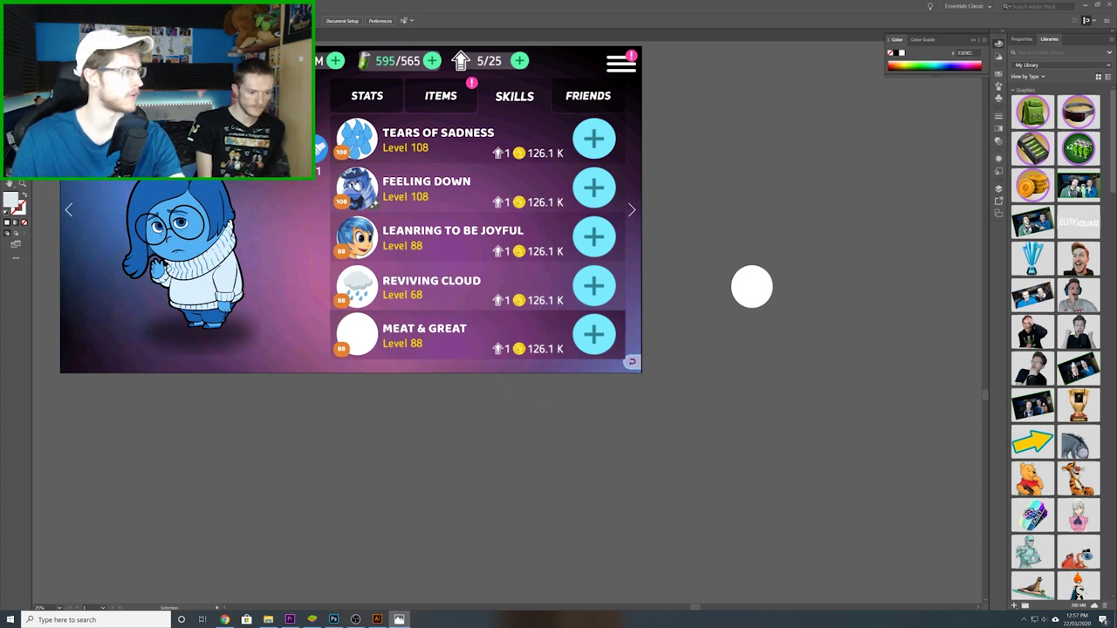
key("alt+Tab")
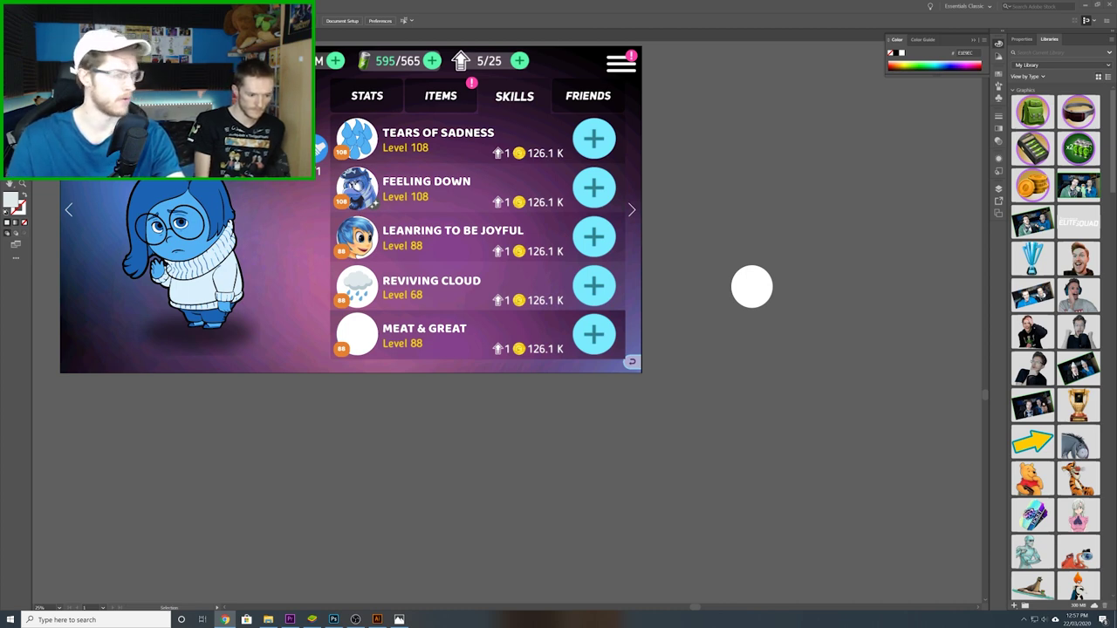
left_click_drag(2, 419, 759, 439)
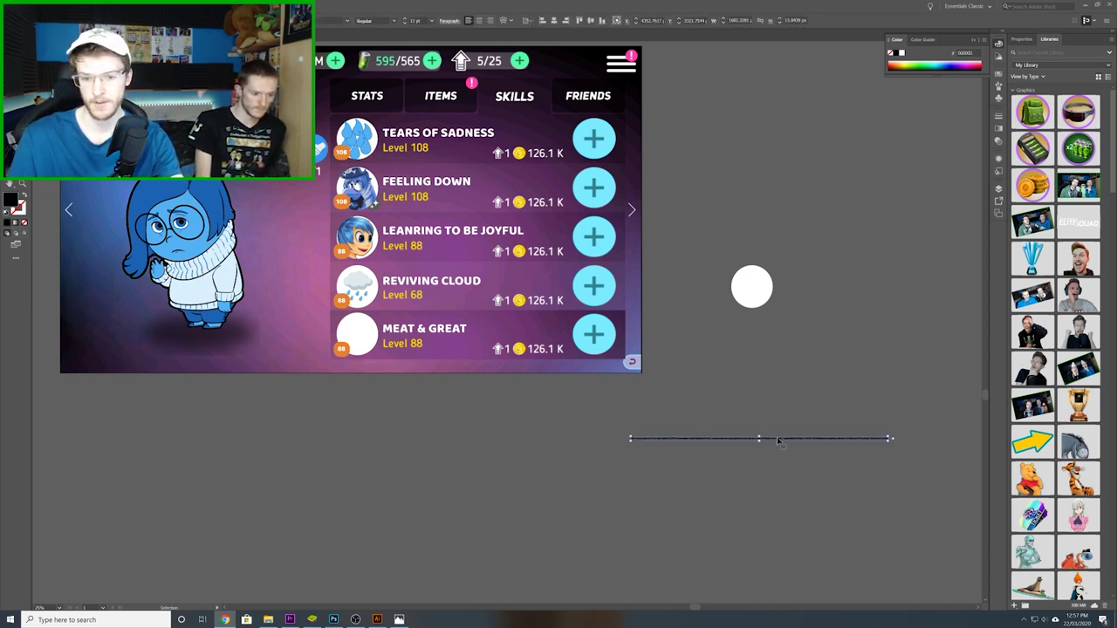
left_click(778, 441)
key("Delete")
- Paste the copied wave image into the document and move it off the artboard near the spare white circle
key("alt+Tab")
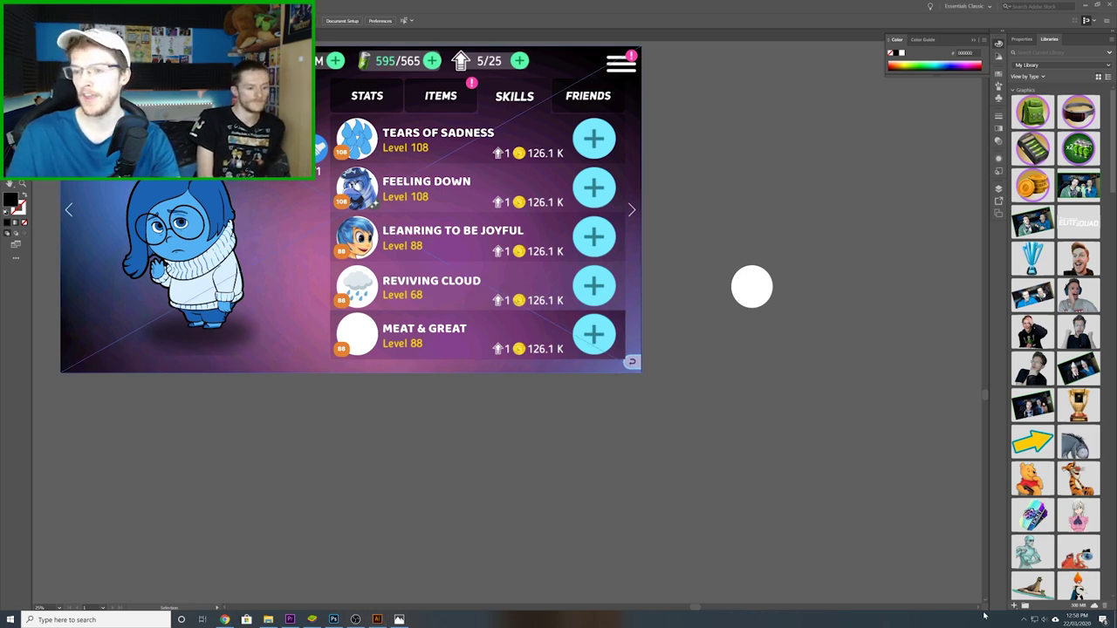
left_click(742, 578)
key("ctrl+v")
scroll(847, 505, "down", 6)
scroll(847, 505, "up", 7)
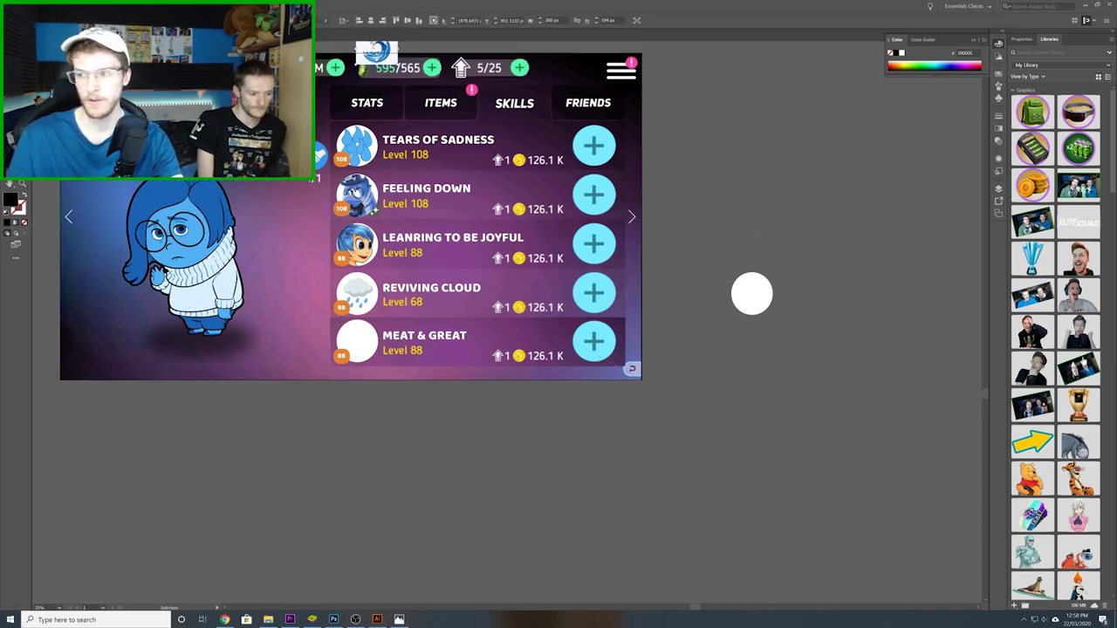
left_click_drag(838, 627, 705, 417)
left_click(378, 621)
scroll(714, 425, "up", 4)
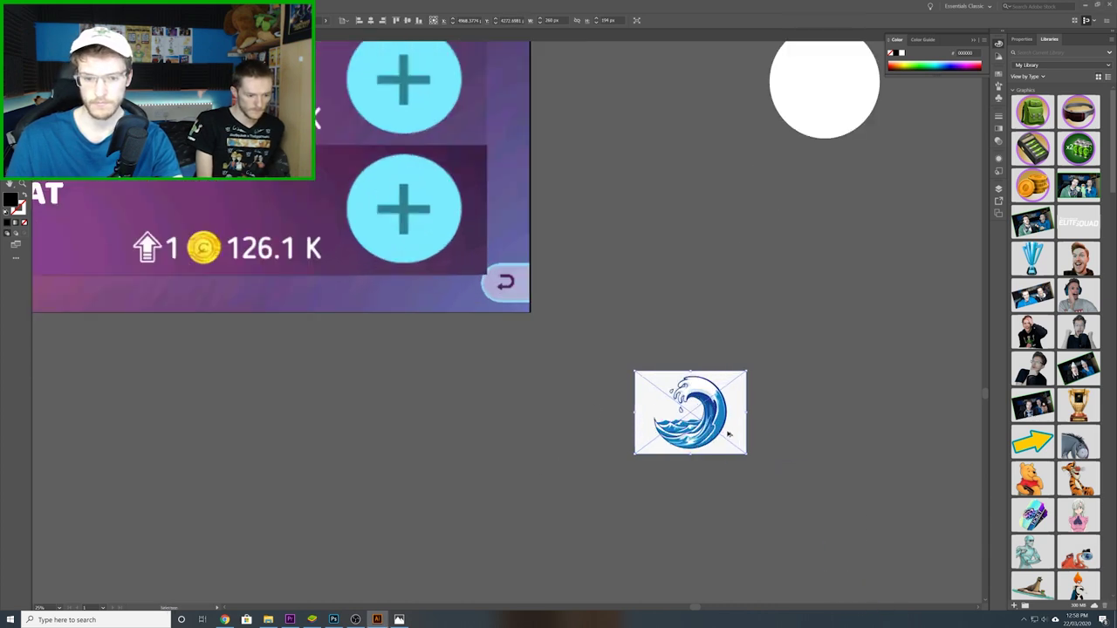
scroll(730, 403, "down", 1)
scroll(280, 226, "down", 2)
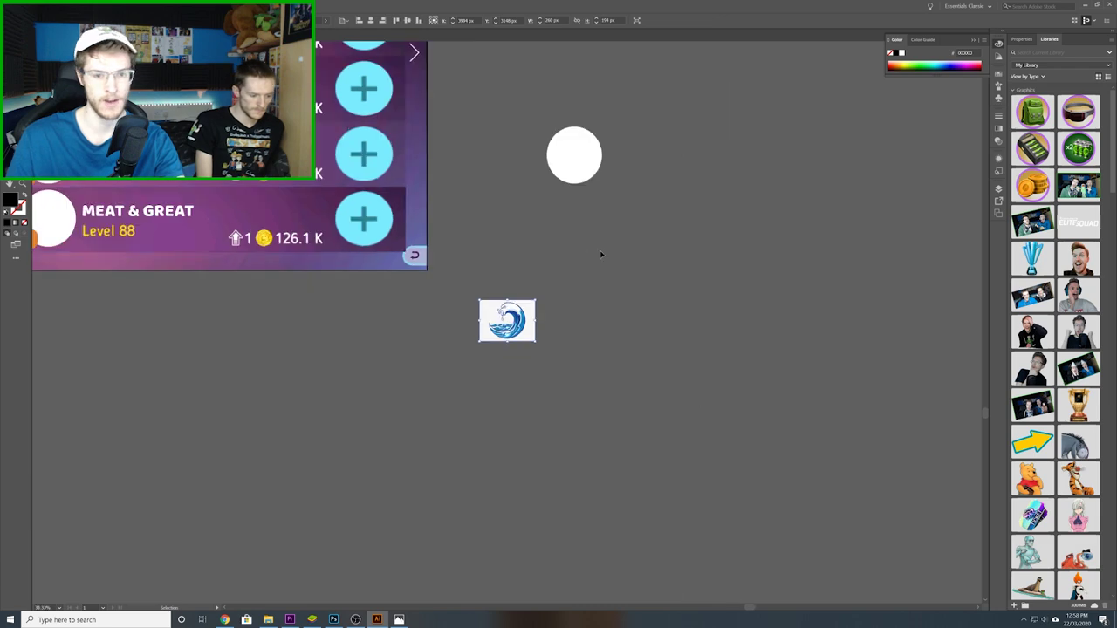
left_click_drag(599, 252, 676, 260)
- Centre the spare white circle on the wave image and enlarge the image to about 394 px wide so it covers the circle
left_click_drag(646, 179, 580, 339)
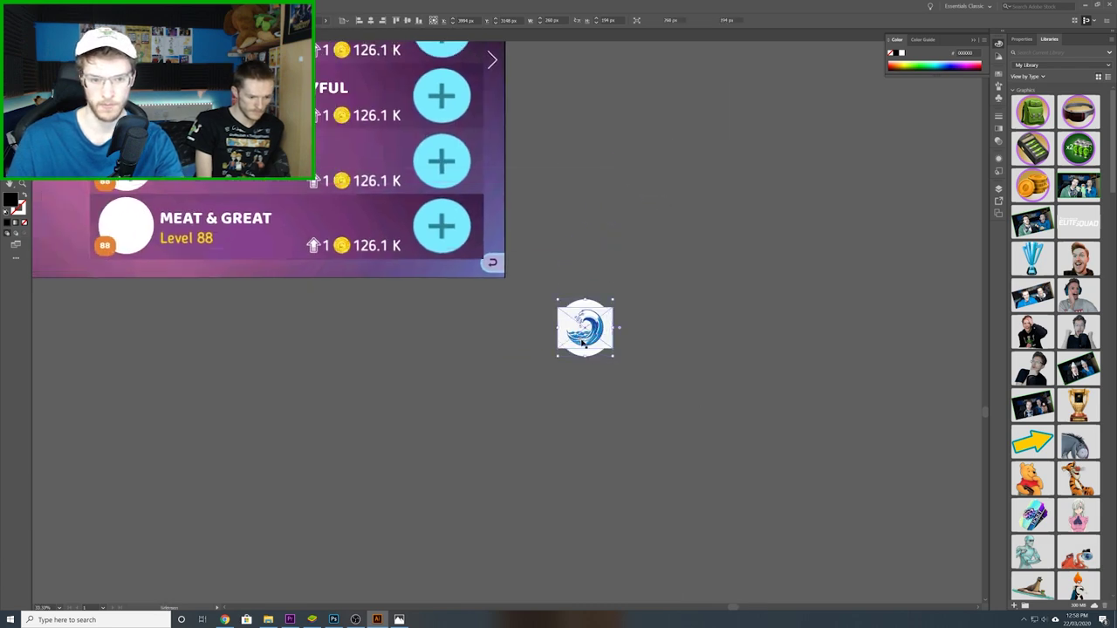
scroll(594, 345, "up", 3)
left_click_drag(642, 373, 666, 393)
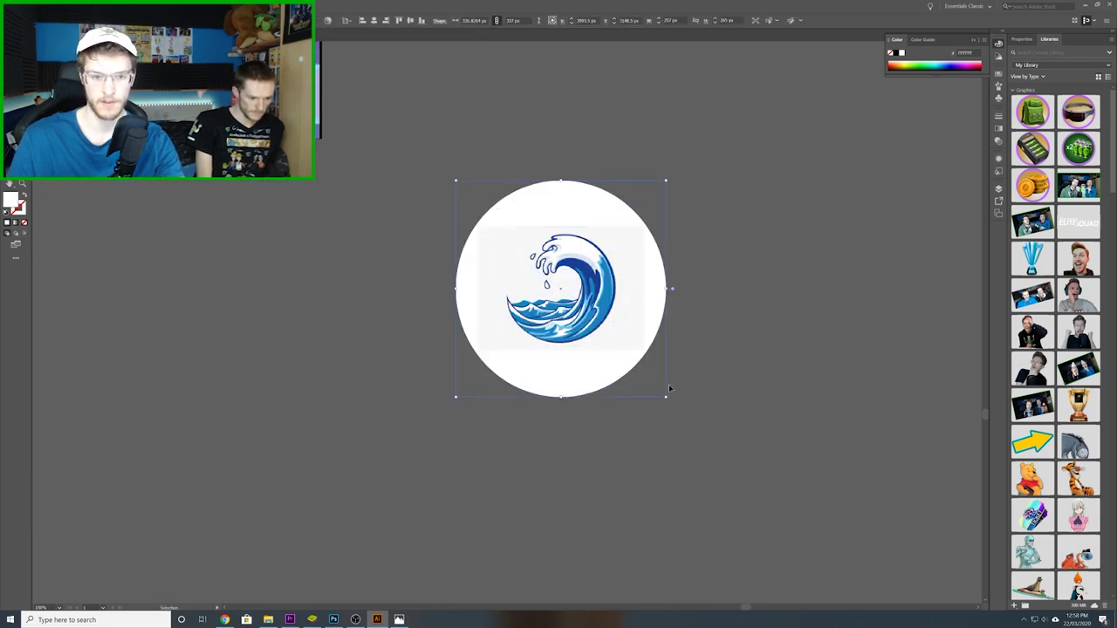
key("ctrl+z")
left_click(589, 310)
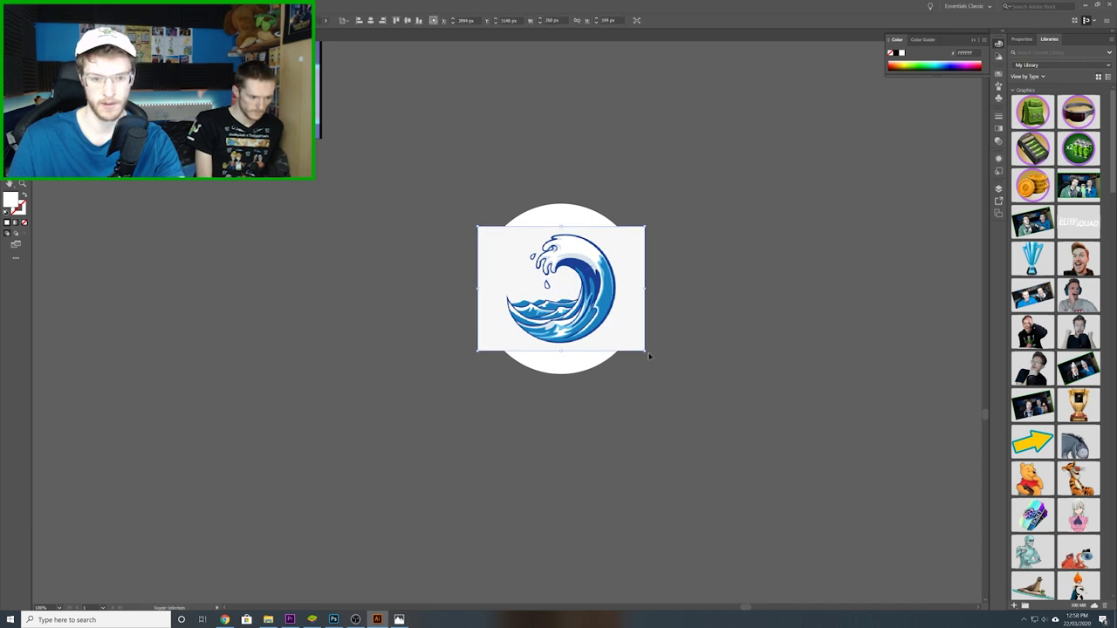
left_click_drag(647, 353, 688, 382)
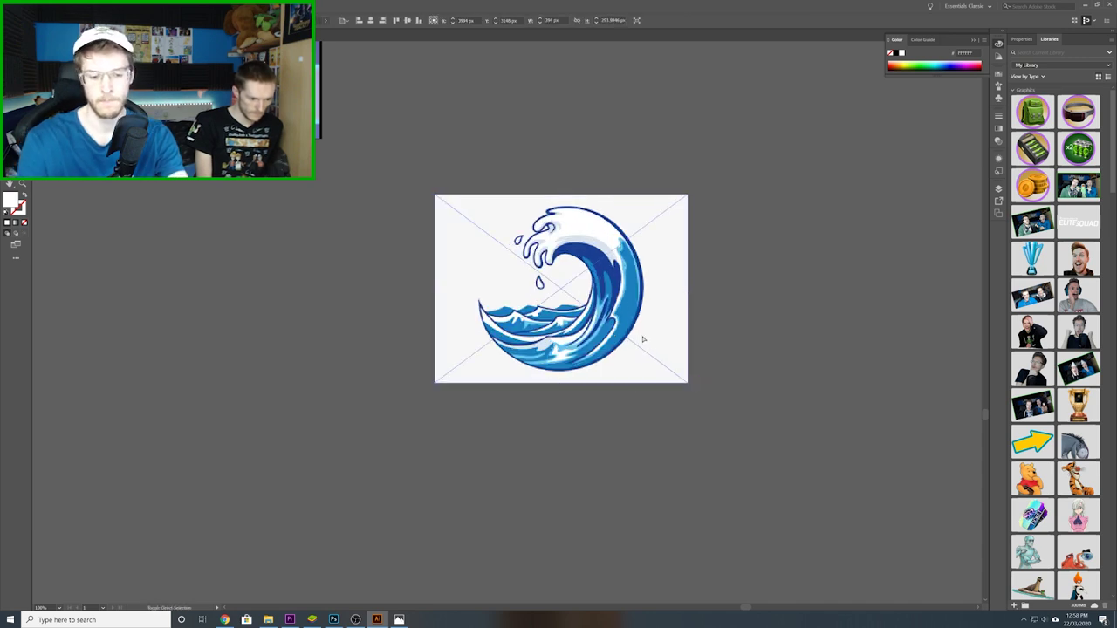
- Send the wave image behind the white circle and make a clipping mask from the two
key("ctrl+bracketleft")
key("ctrl+a")
right_click(585, 319)
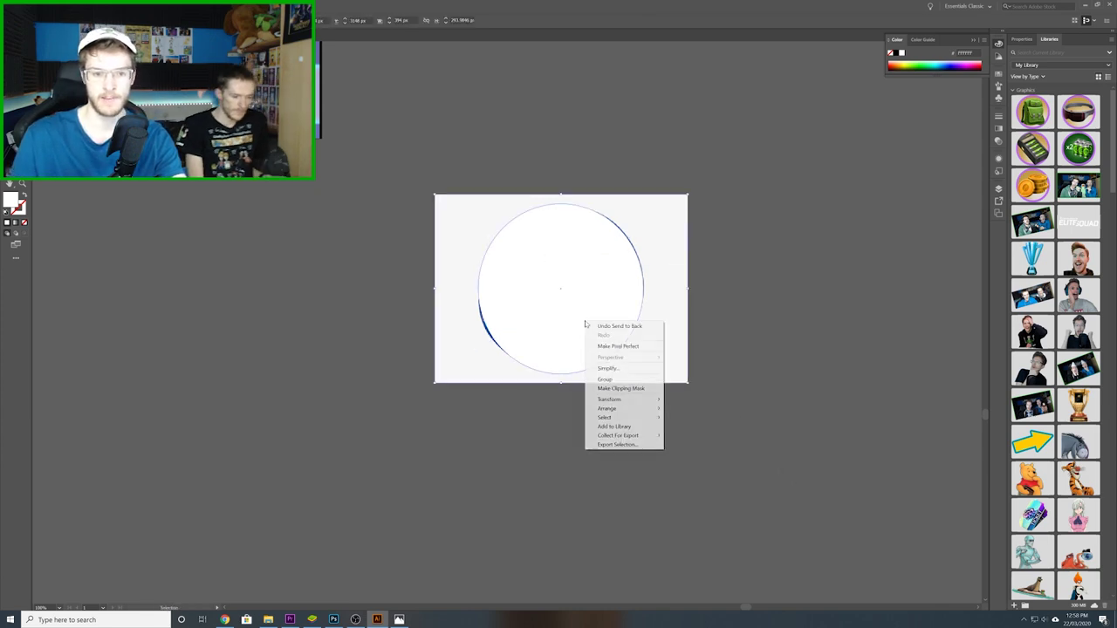
left_click(625, 386)
- Place the clipped wave on the MEAT & GREAT skill's white circle and bring the orange 88 badge in front of it
left_click_drag(407, 371, 606, 420)
left_click_drag(731, 370, 264, 227)
left_click_drag(335, 396, 740, 486)
left_click_drag(652, 393, 192, 342)
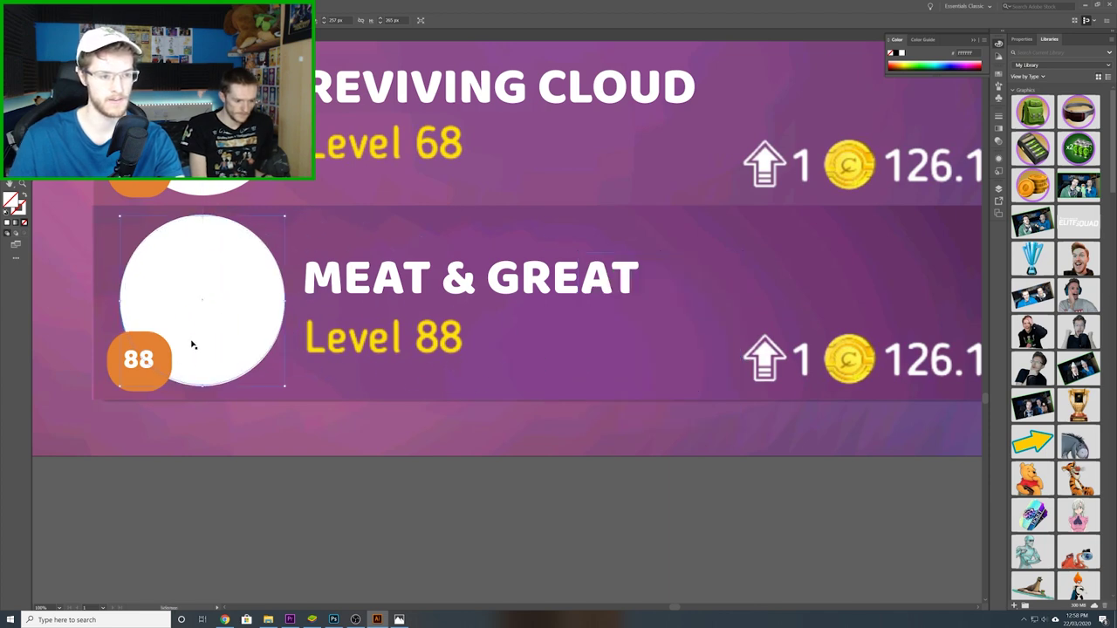
key("ctrl+]")
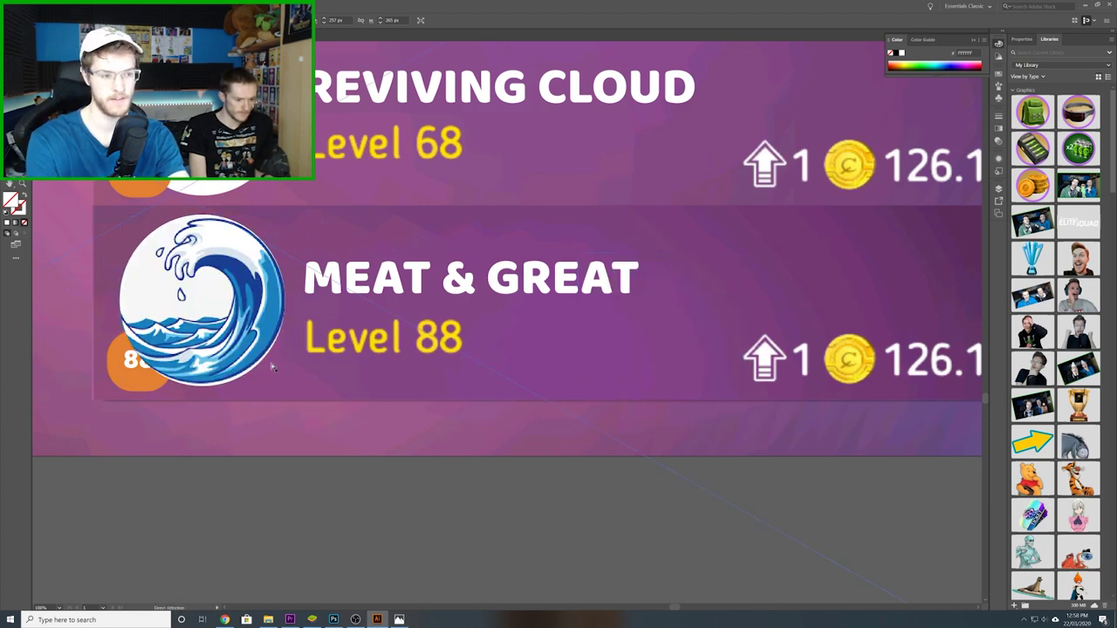
key("ctrl+[")
key("ctrl+]")
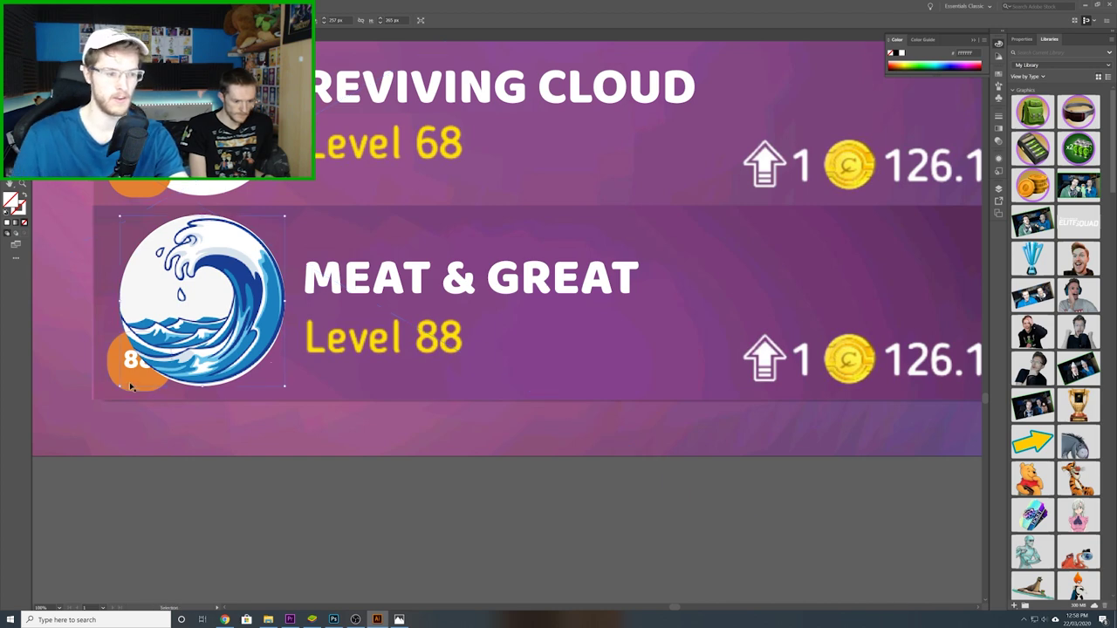
left_click(127, 365)
key("ctrl+shift+bracketright")
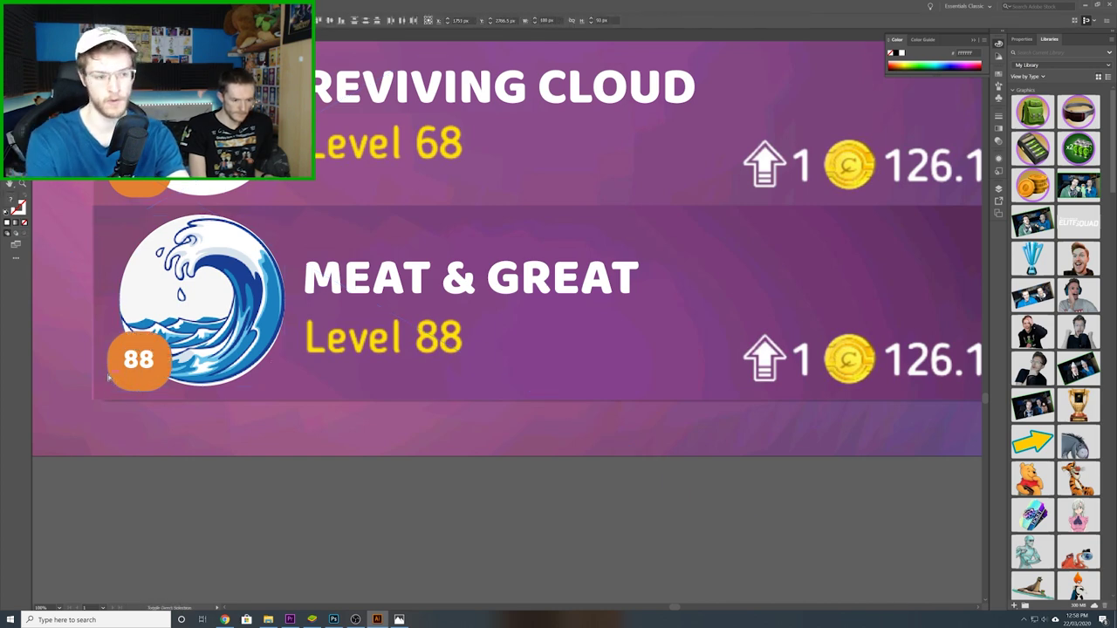
- Replace the MEAT & GREAT skill name with OCEAN OF TEARS
left_click(447, 295)
triple_click(447, 295)
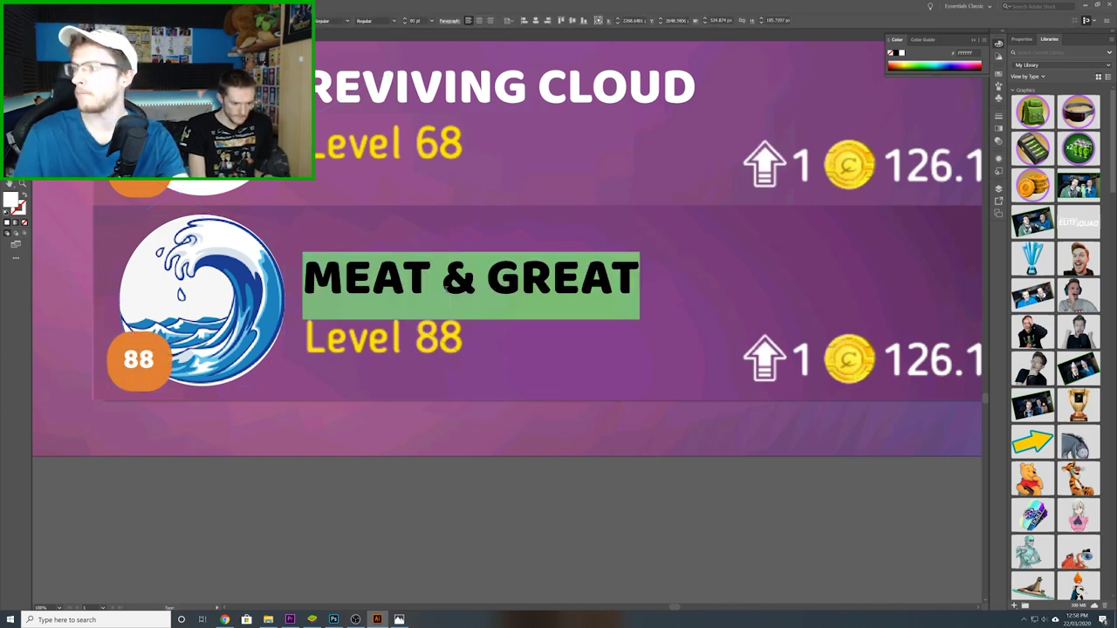
type("O")
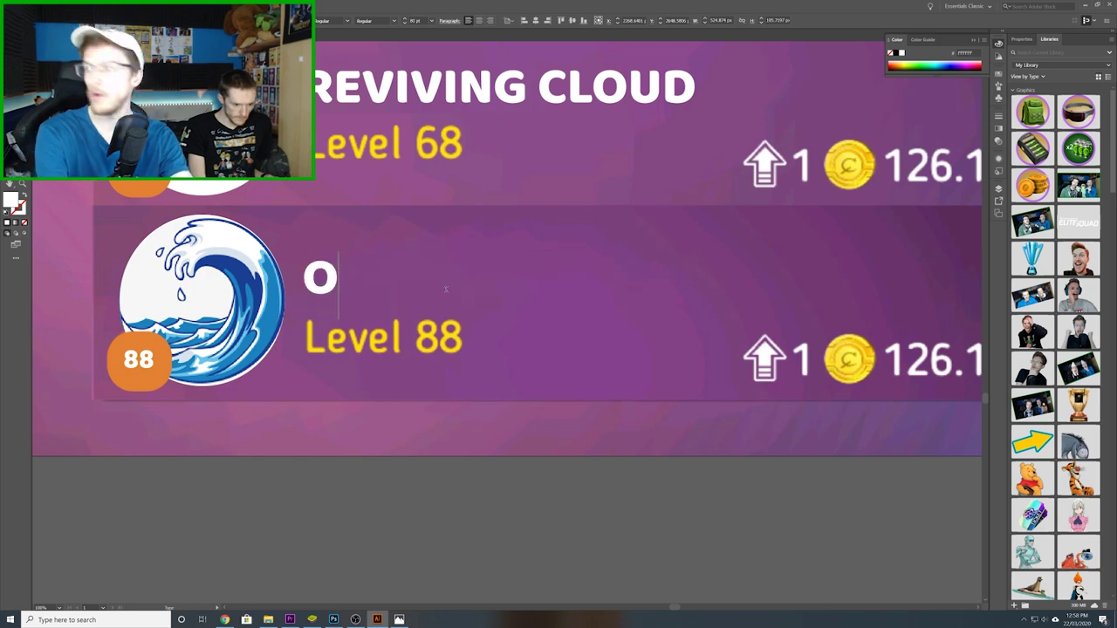
type("CEAN OF TEARS")
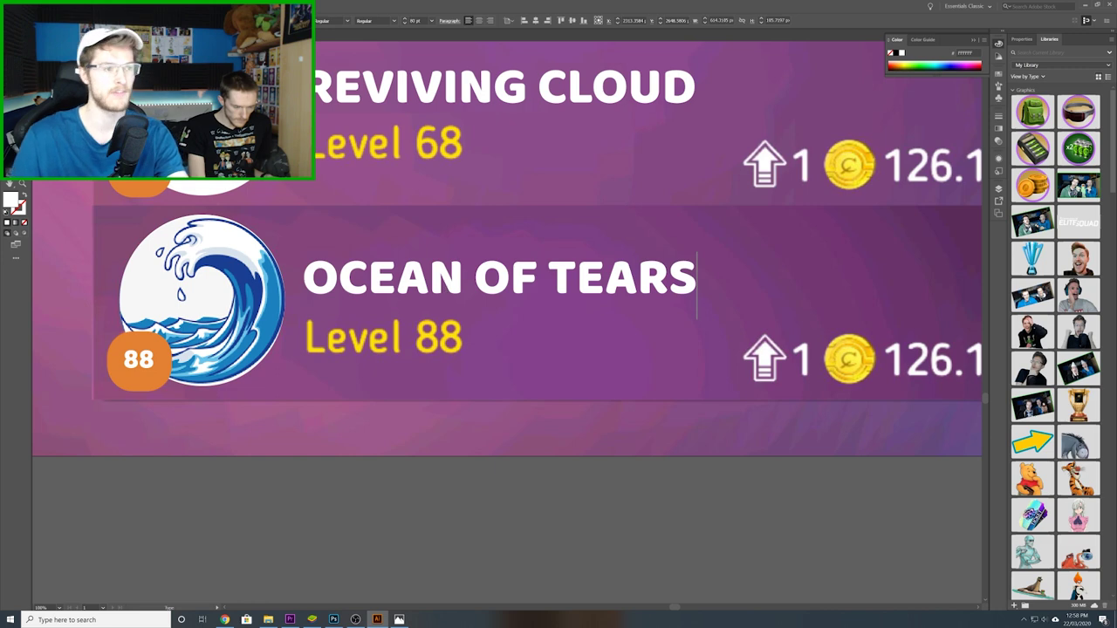
key("Escape")
- Delete the spare wave image overlapping the upper edge of the artboard
scroll(445, 292, "right", 1)
scroll(445, 291, "down", 5)
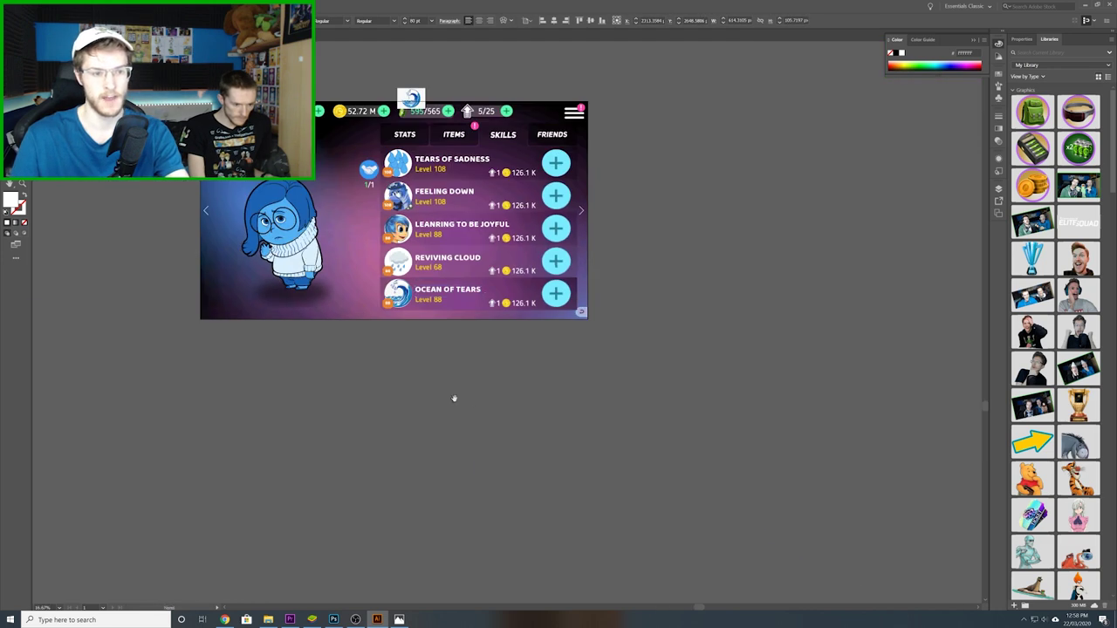
scroll(454, 398, "up", 3)
scroll(524, 453, "down", 1)
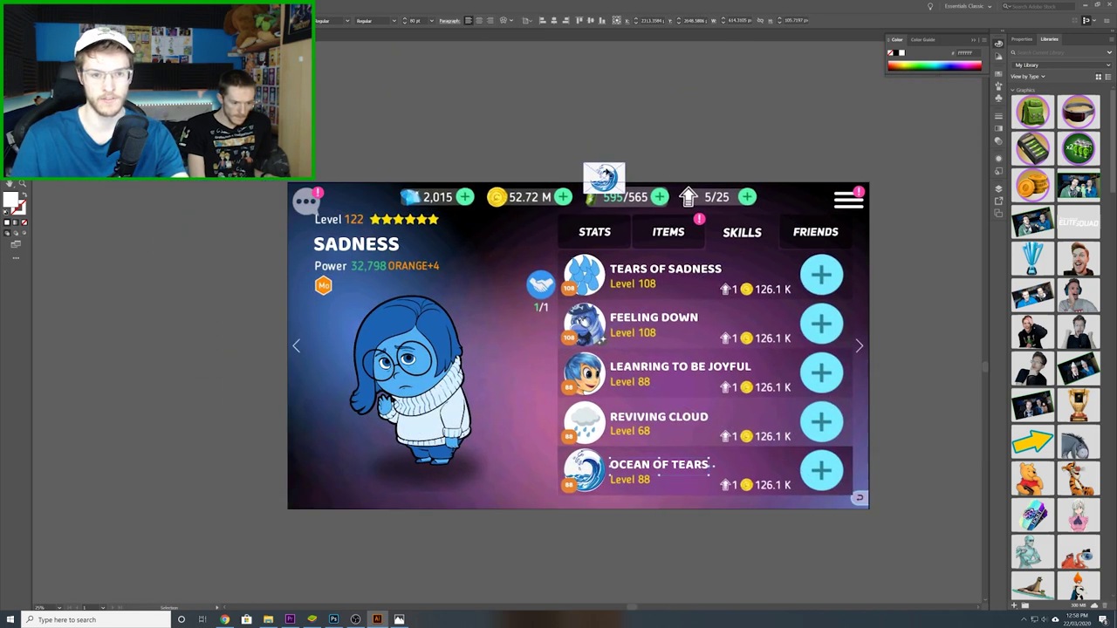
left_click(614, 166)
key("Delete")
key("a")
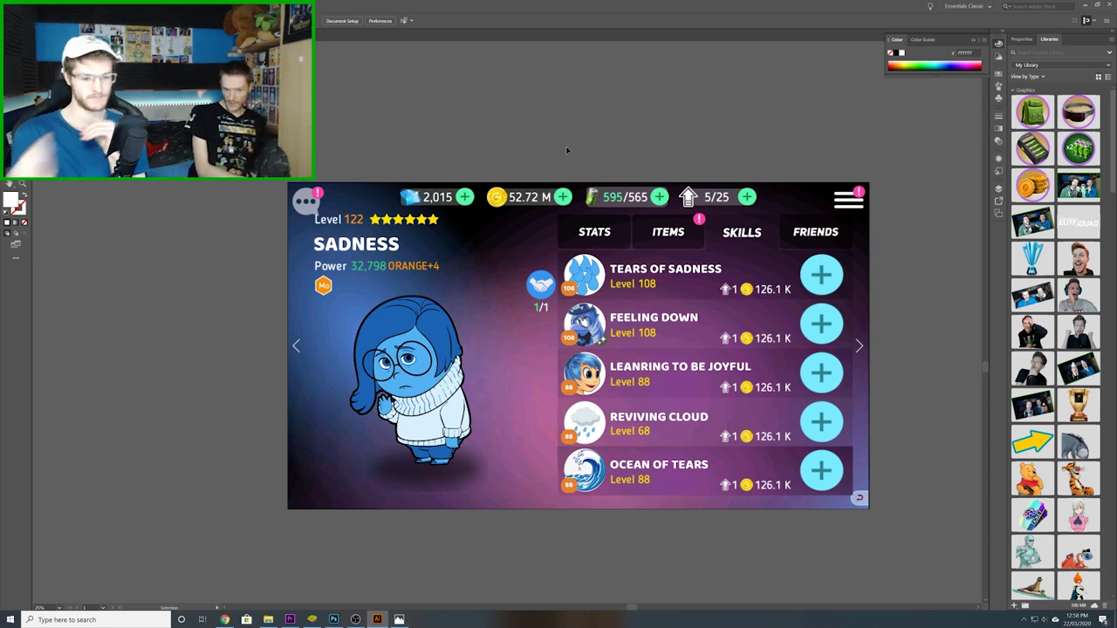
left_click(355, 620)
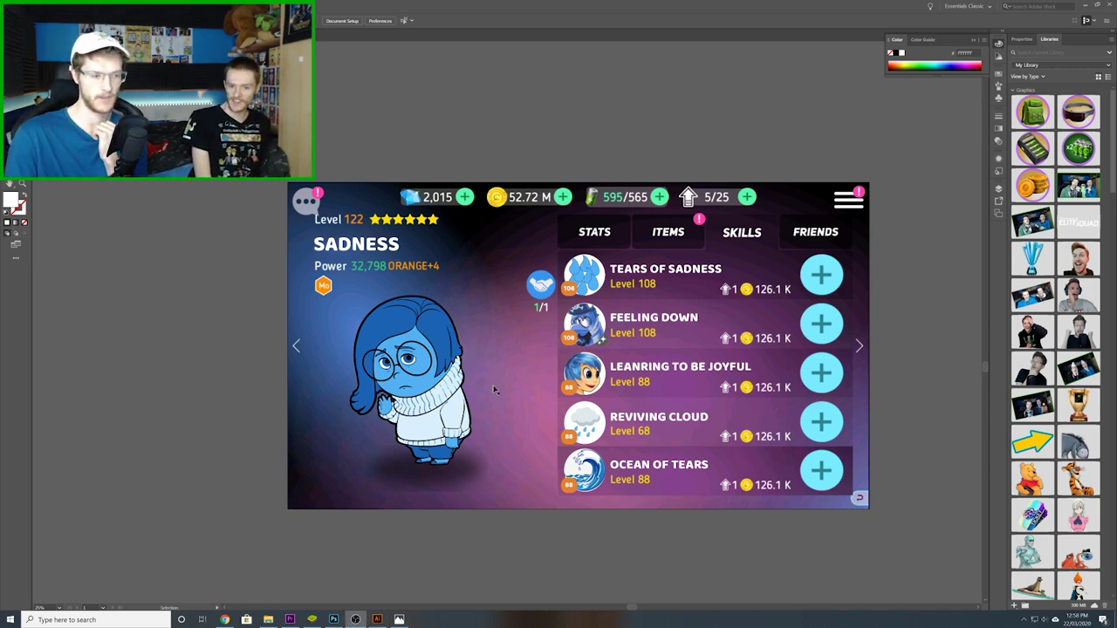